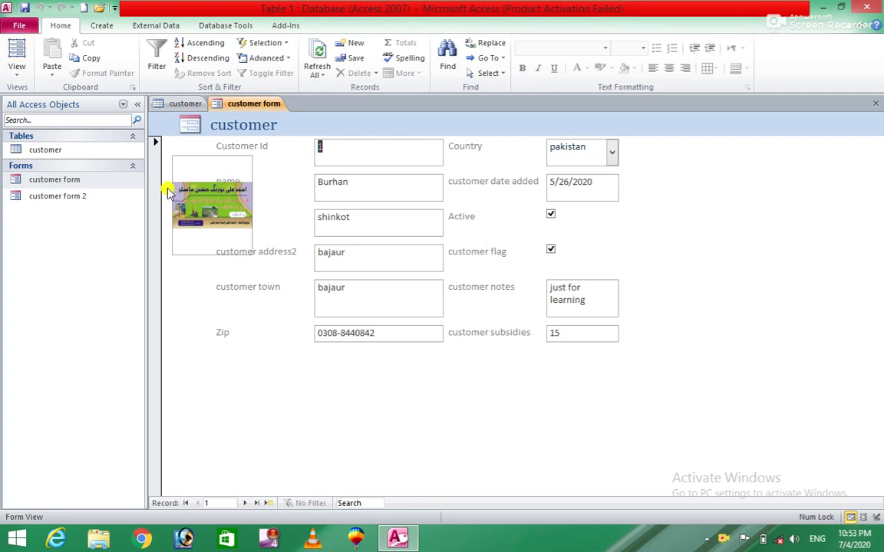
right_click(77, 183)
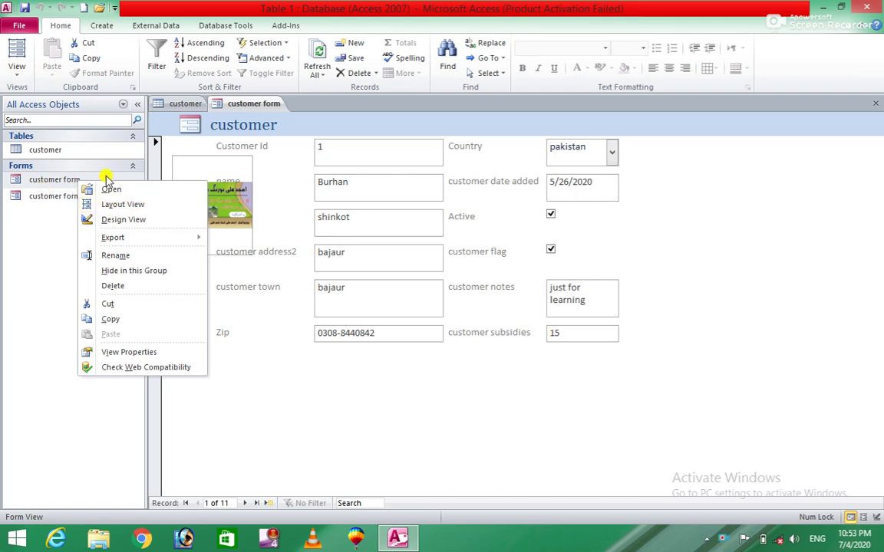
left_click(151, 221)
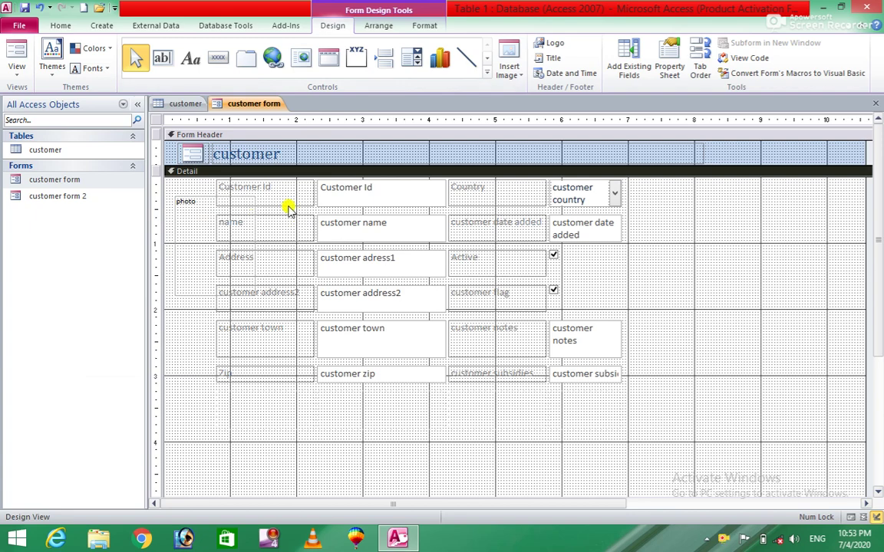
left_click(301, 58)
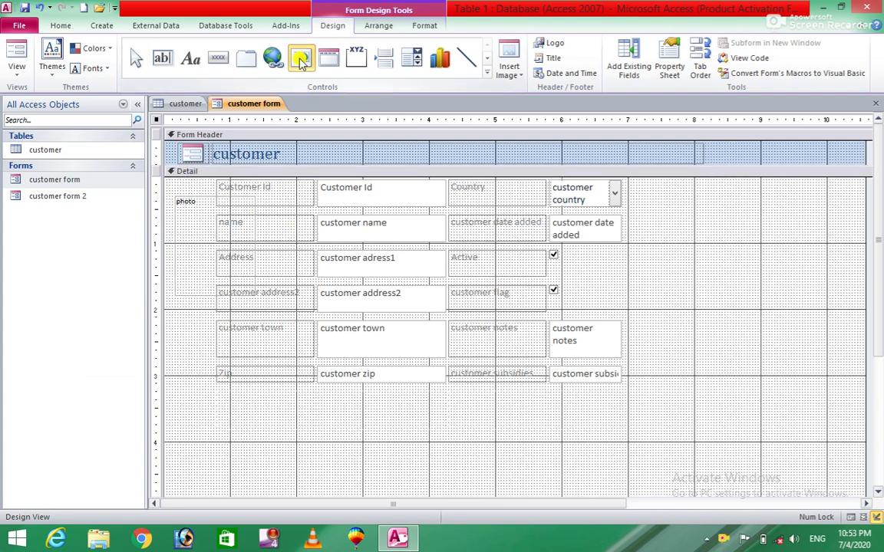
left_click_drag(667, 200, 839, 360)
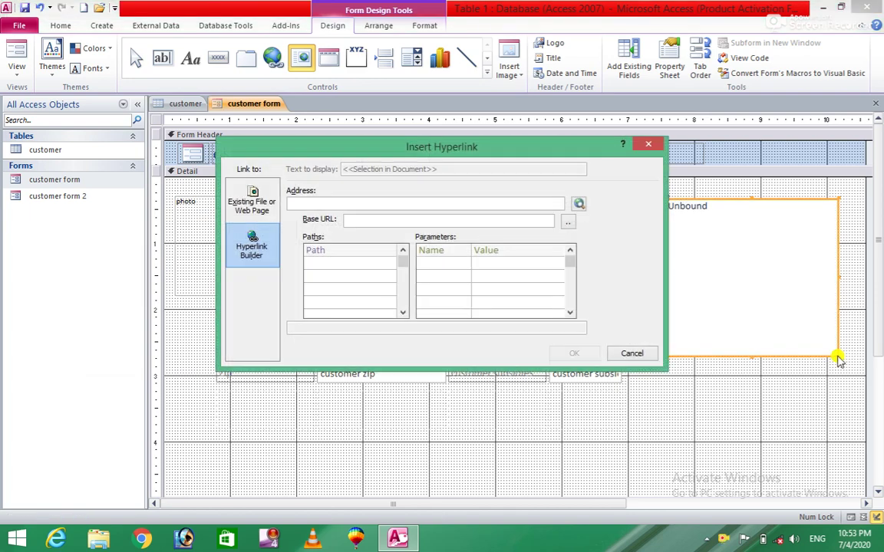
left_click(419, 222)
type("www.youtube.com")
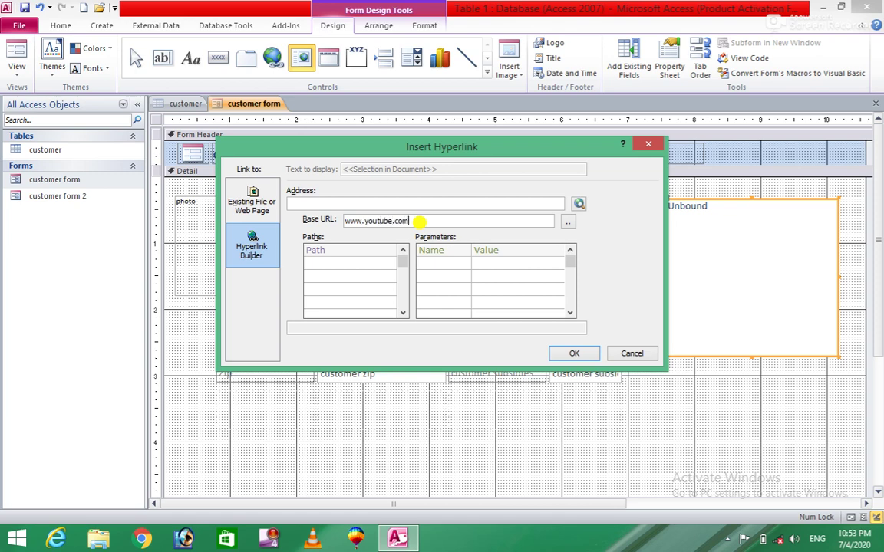
left_click(577, 354)
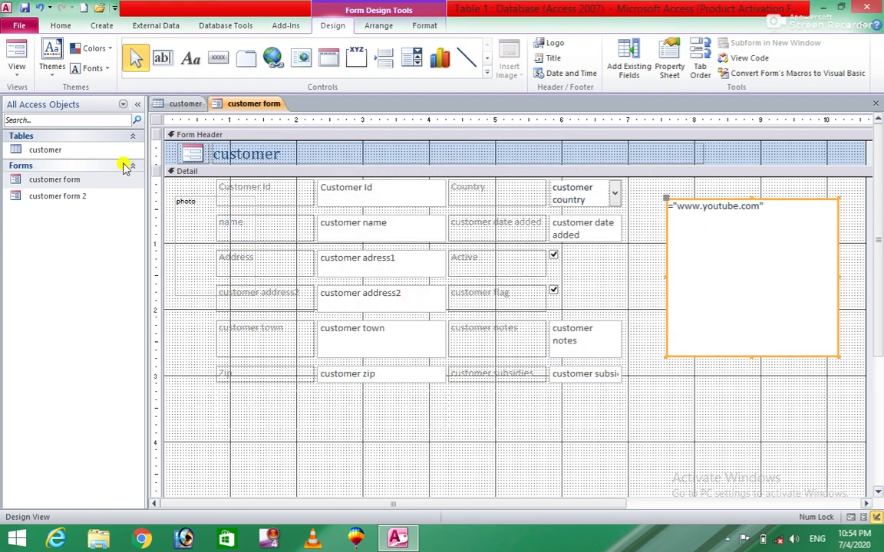
- Show the customer form in Form View and examine the page loaded in the web browser control
left_click(17, 49)
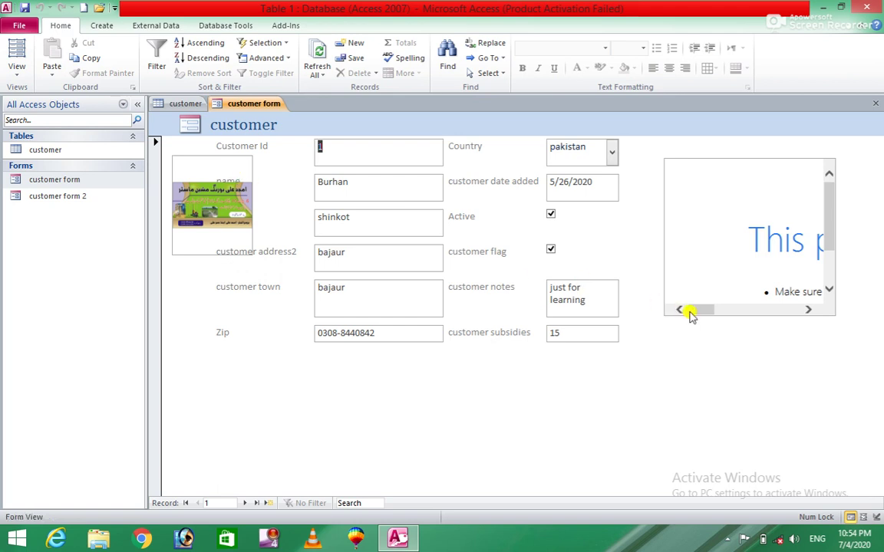
mouse_move(693, 315)
left_mouse_down()
mouse_move(777, 320)
mouse_move(695, 329)
left_mouse_up()
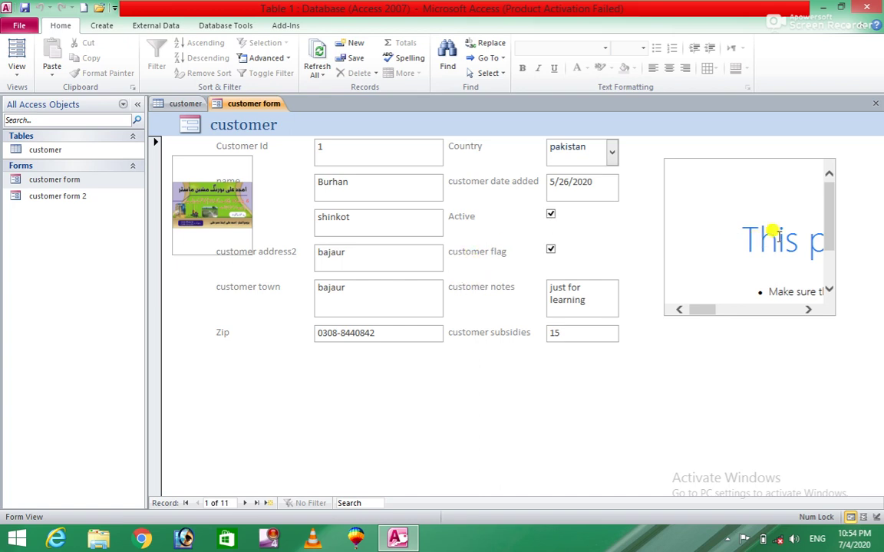
mouse_move(702, 315)
left_mouse_down()
mouse_move(797, 310)
mouse_move(714, 322)
left_mouse_up()
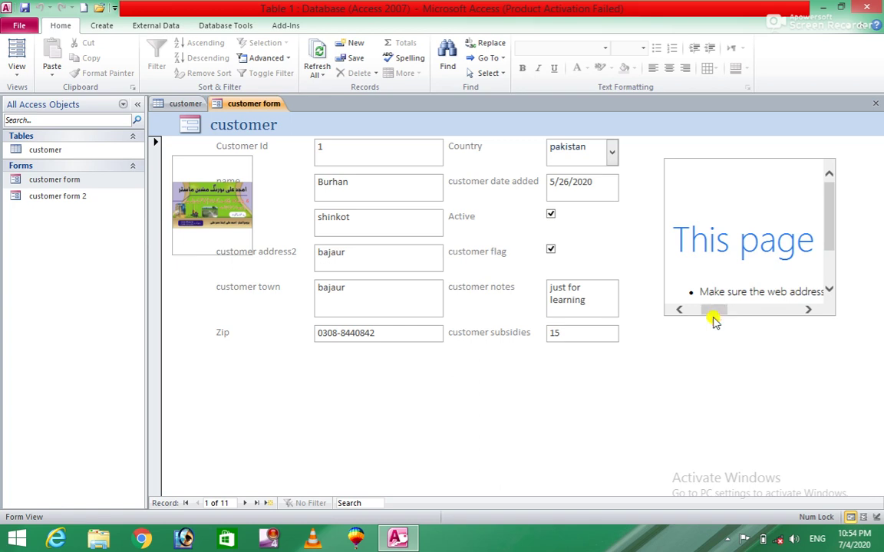
left_click_drag(827, 207, 832, 242)
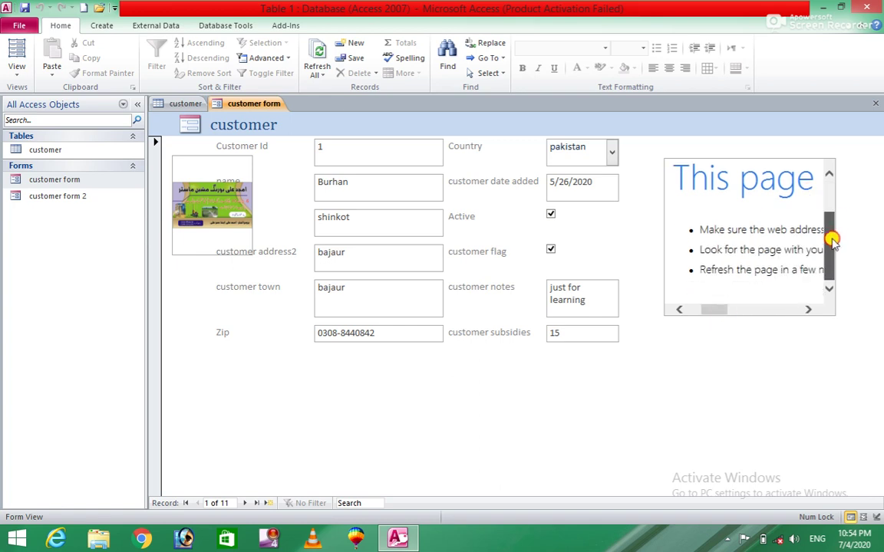
left_click_drag(710, 310, 734, 316)
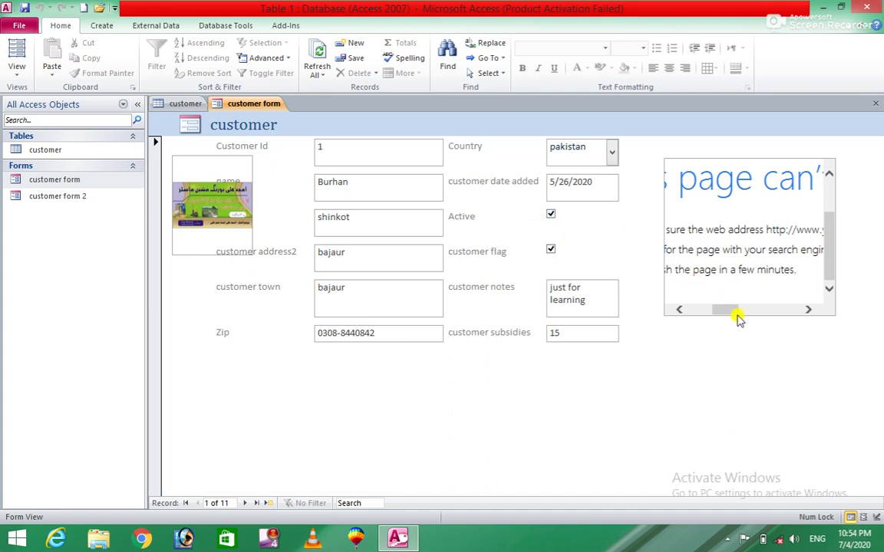
left_click_drag(735, 315, 706, 328)
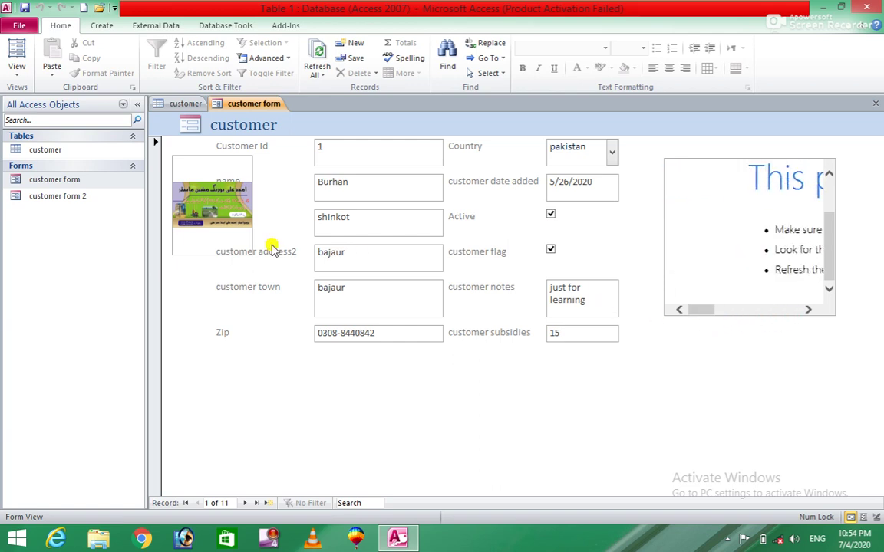
- Return the customer form to Design View and delete the web browser control
right_click(54, 186)
left_click(104, 220)
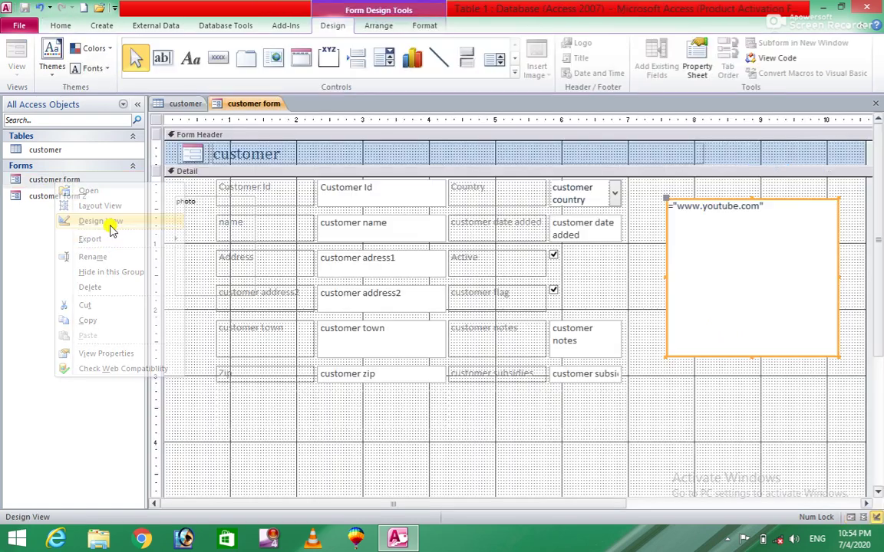
left_click(790, 288)
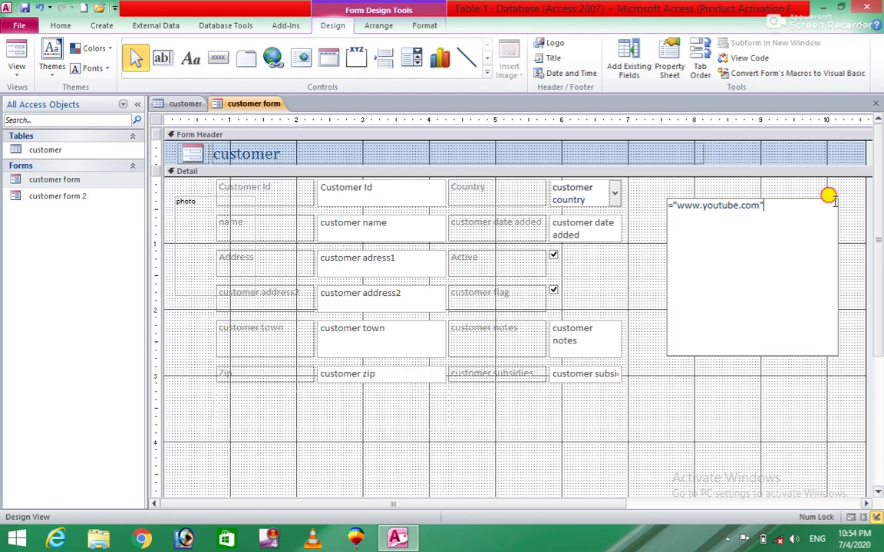
left_click(711, 418)
left_click(725, 305)
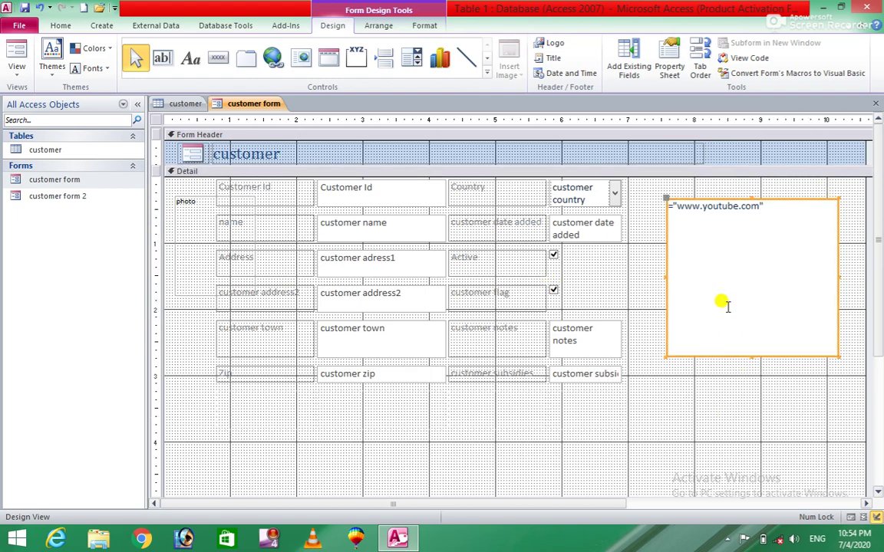
key("Delete")
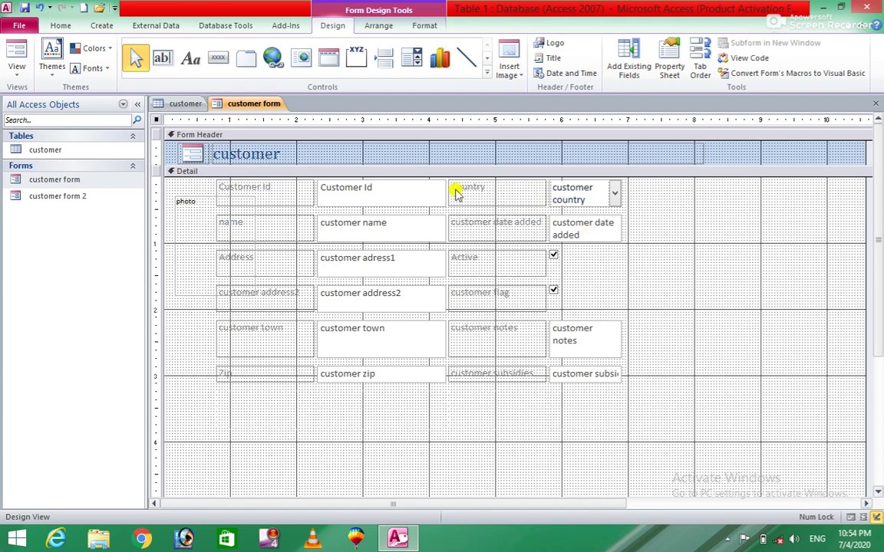
- Try a Navigation Control in the empty area beside the customer fields, and remove it
left_click(327, 59)
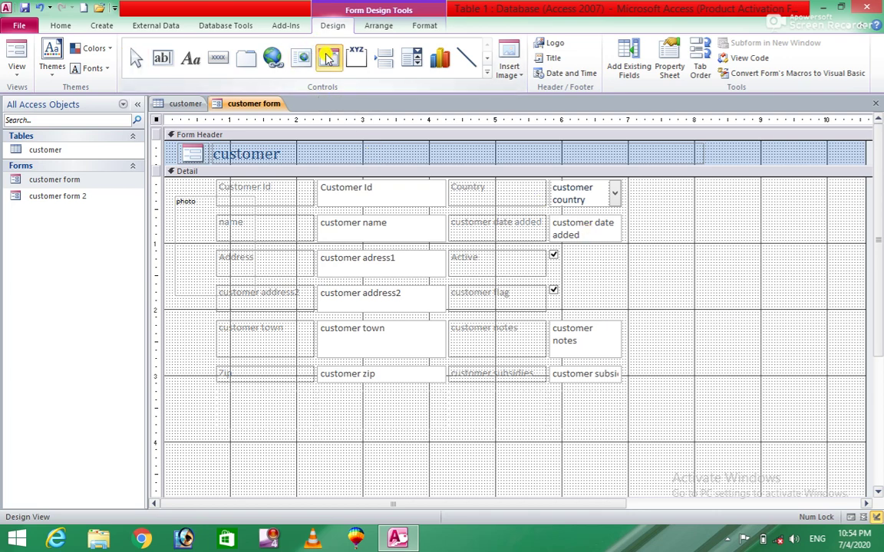
left_click_drag(653, 220, 810, 327)
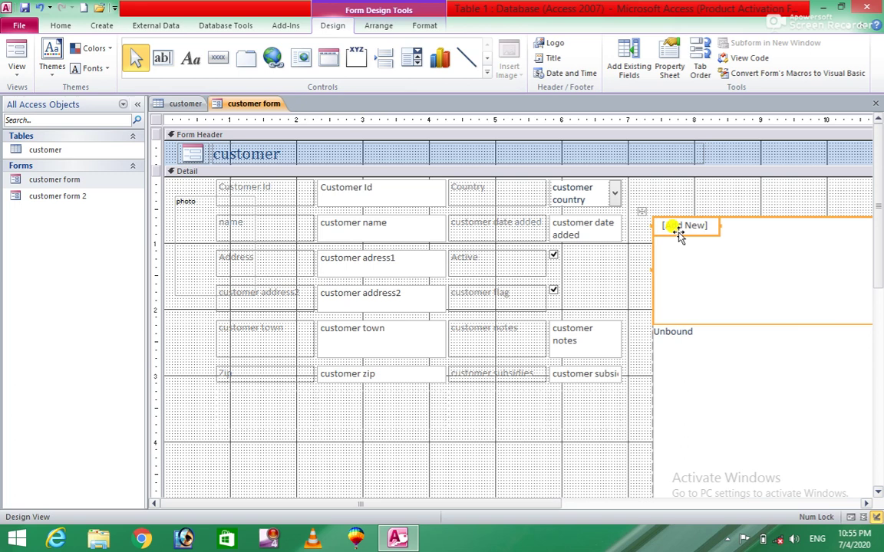
key("Delete")
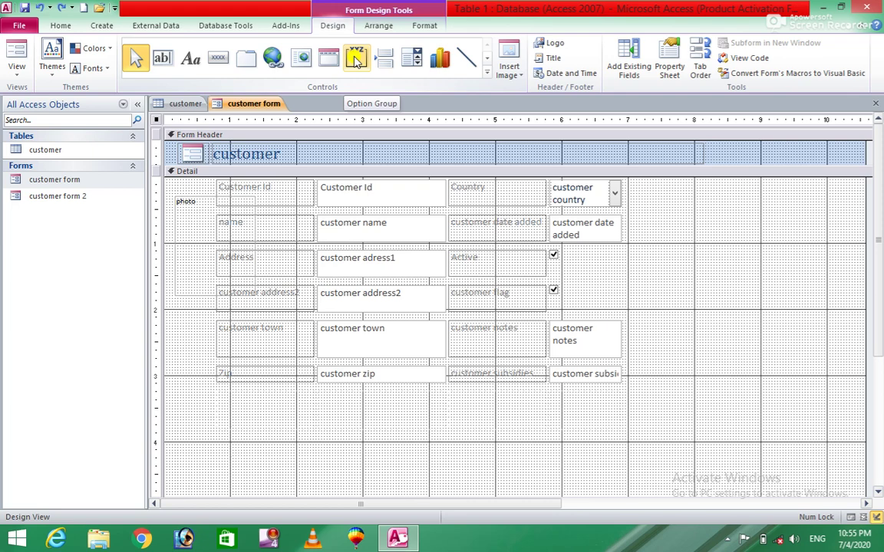
- Draw an option group in the empty area beside the customer fields and label its first three options window, excel and access
left_click(356, 60)
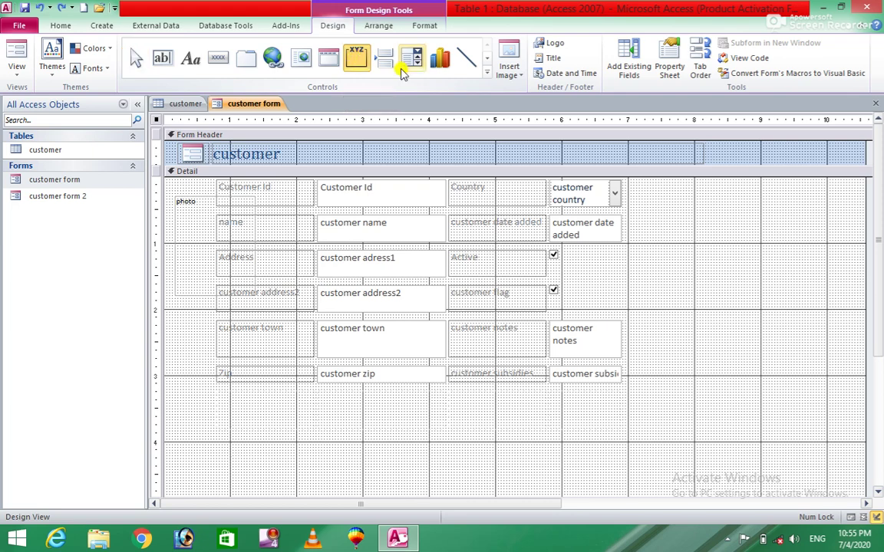
mouse_move(652, 201)
left_mouse_down()
mouse_move(736, 291)
mouse_move(799, 331)
left_mouse_up()
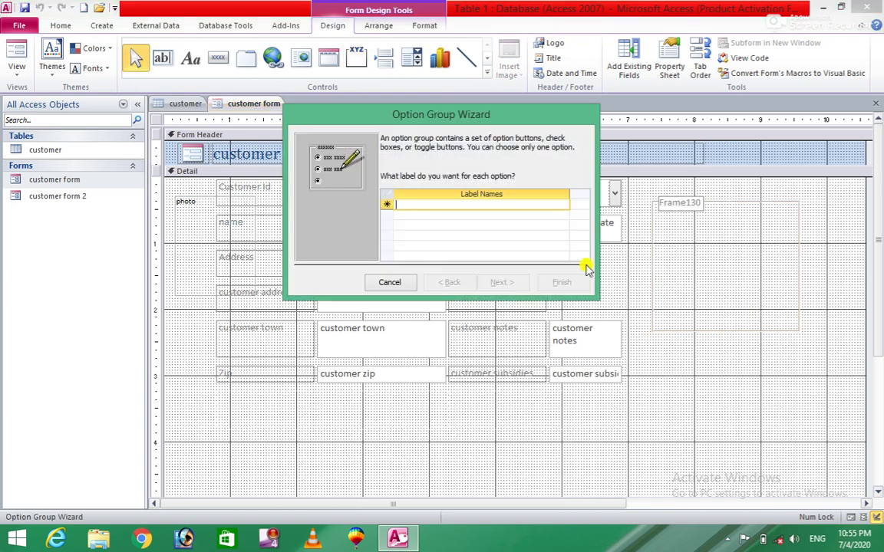
left_click(460, 204)
type("window")
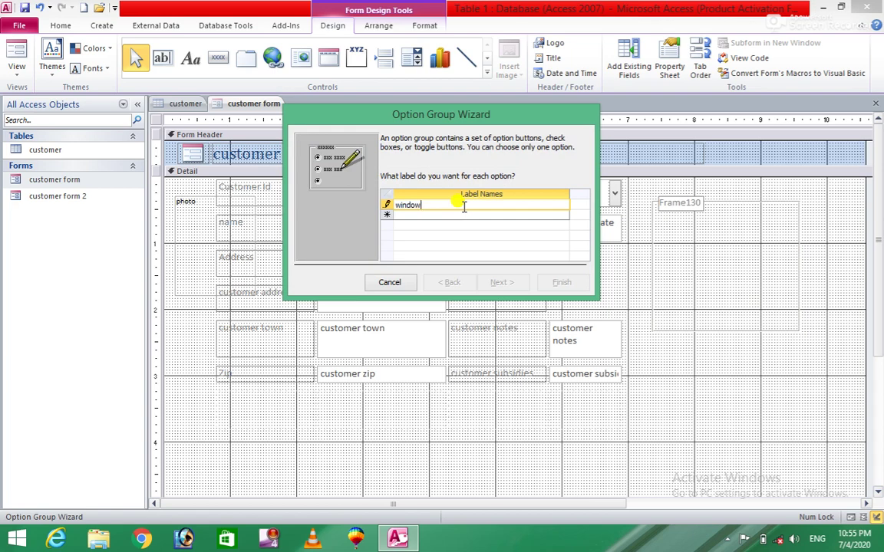
key("Return")
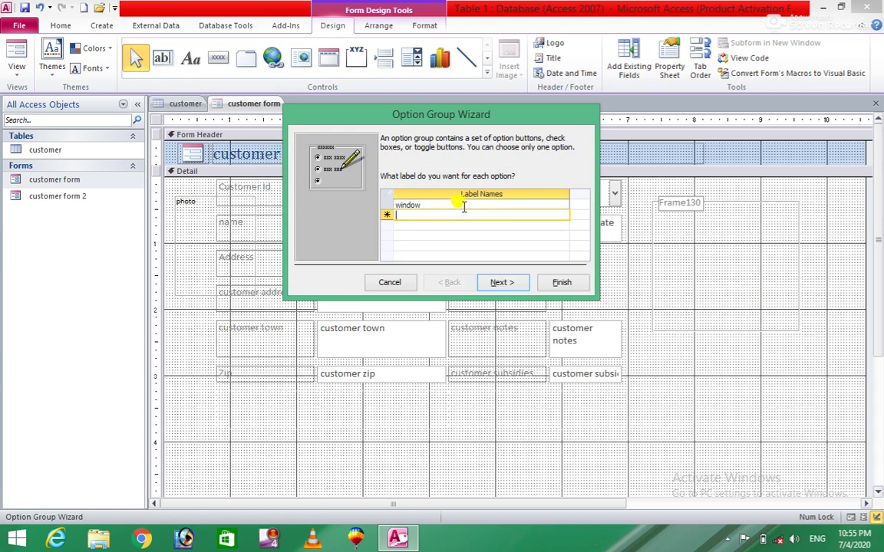
type("excel")
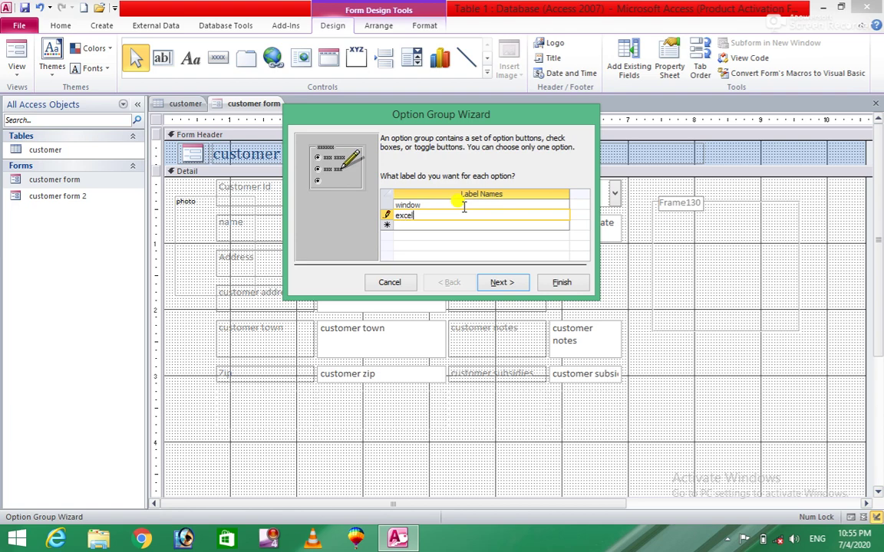
key("Return")
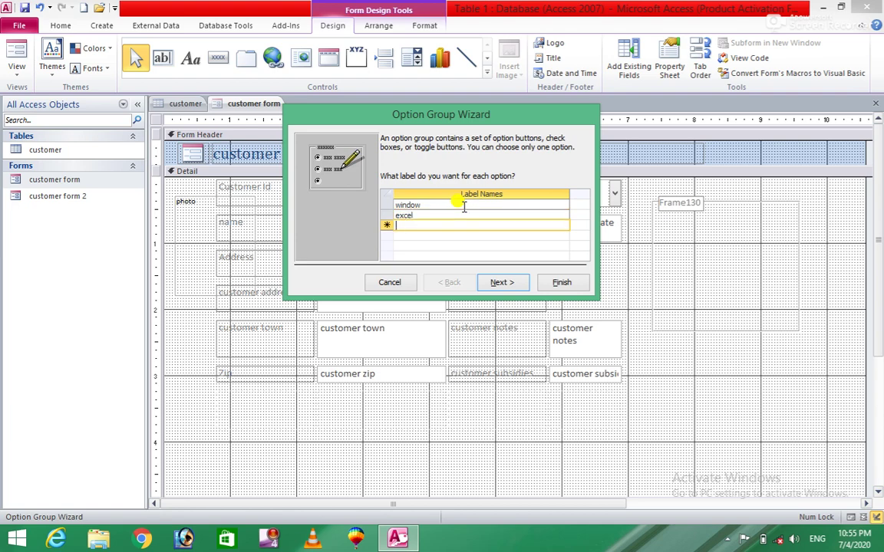
type("ma")
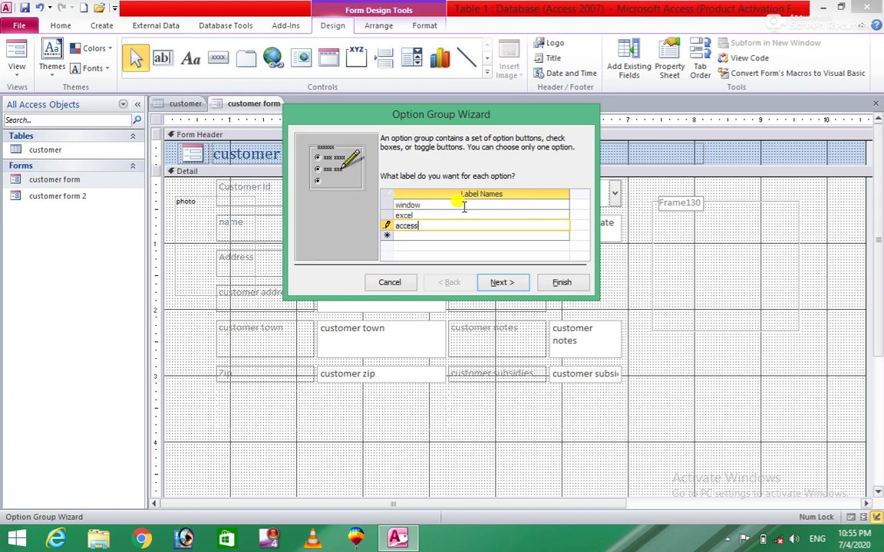
- Add the option labels word, powerpoint, coreldraw and photoshop to the option group and accept the label list
key("Return")
type("word")
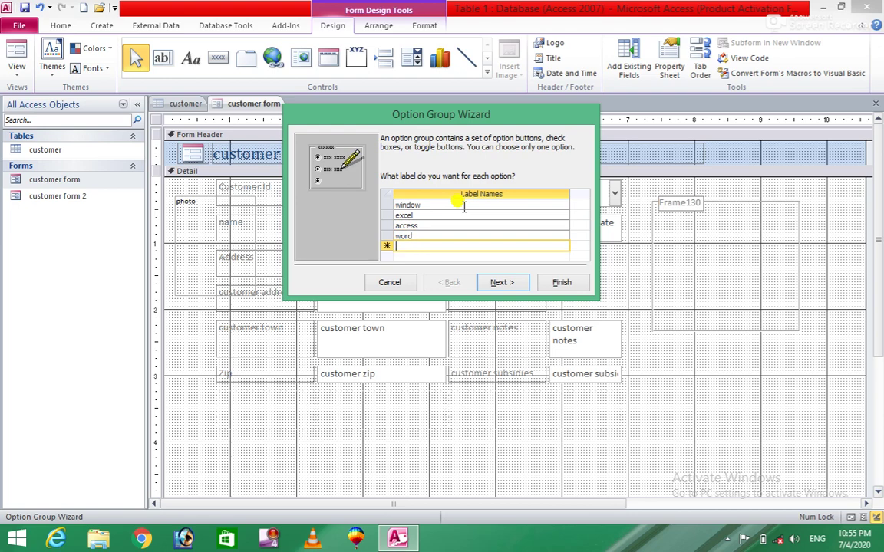
key("Return")
type("powerpoint")
key("Return")
type("coreldraw")
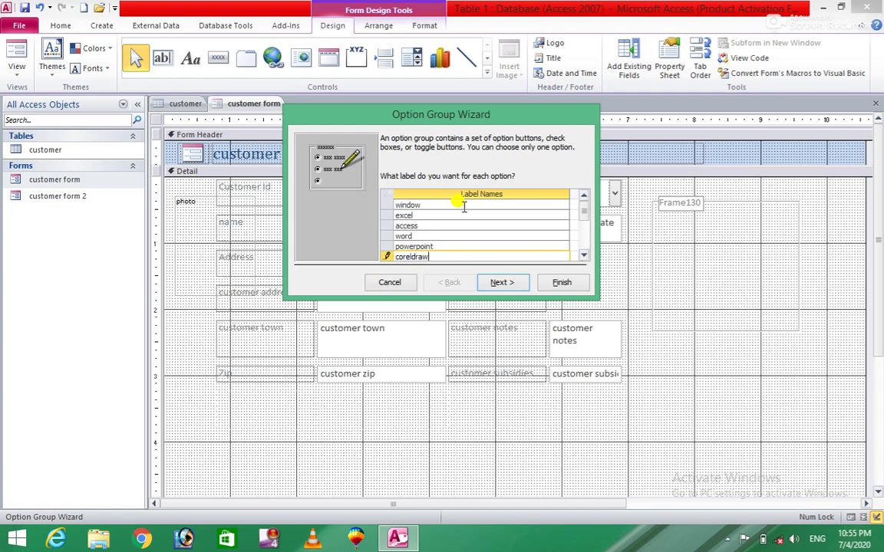
key("Return")
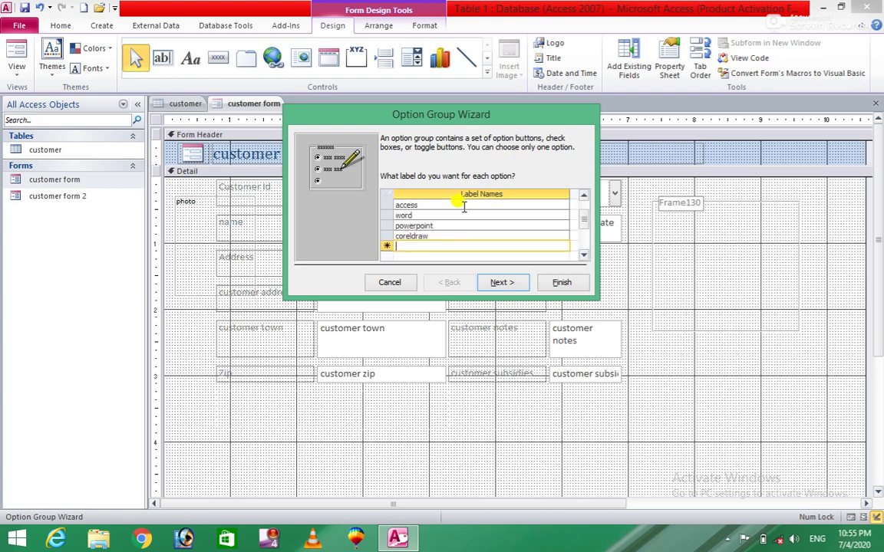
type("photoshop")
left_click(497, 284)
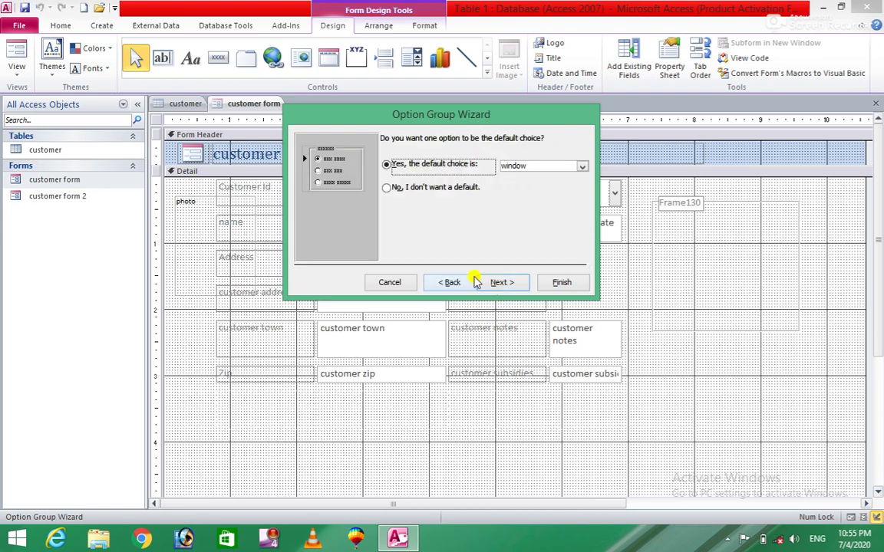
- Set the option group to have no default choice and continue to the option values
left_click(386, 188)
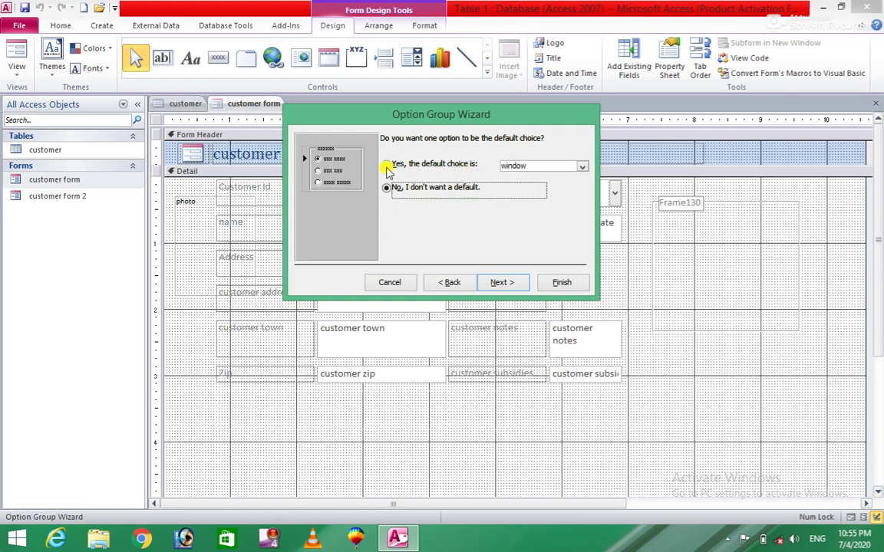
left_click(385, 163)
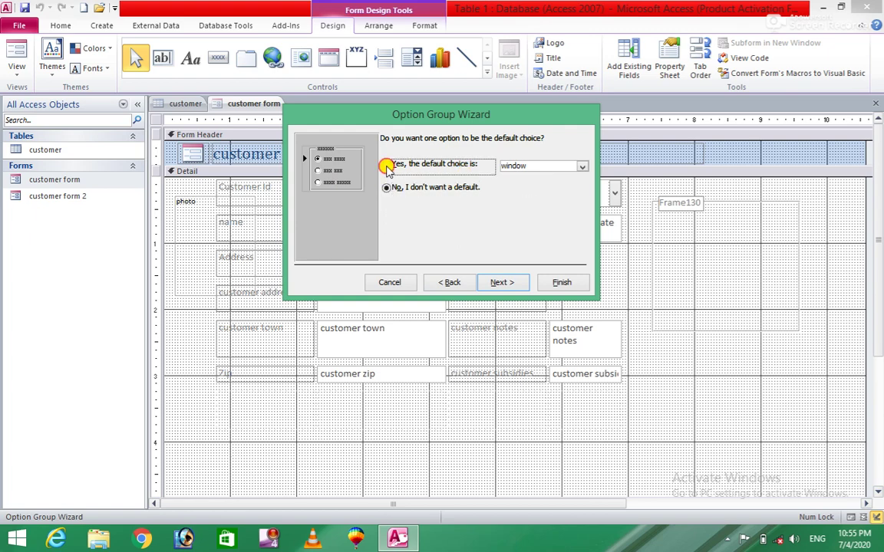
left_click(583, 167)
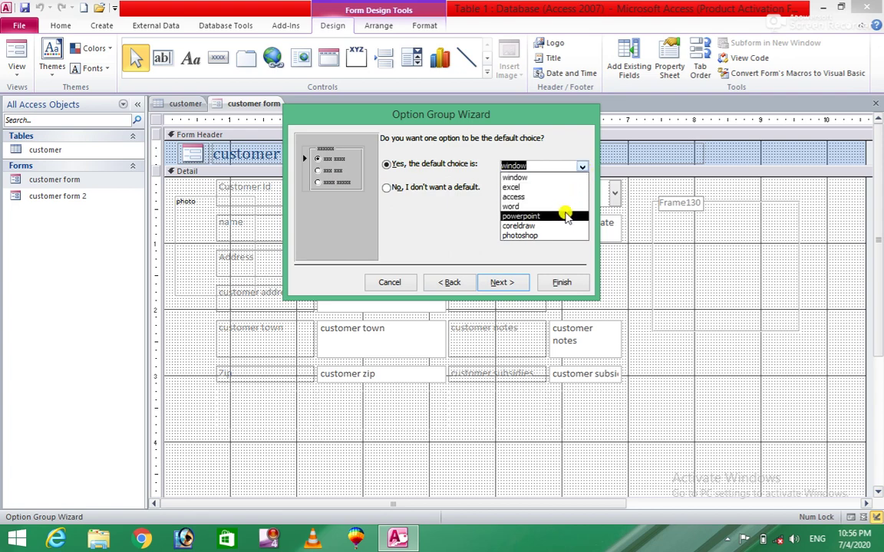
left_click(385, 190)
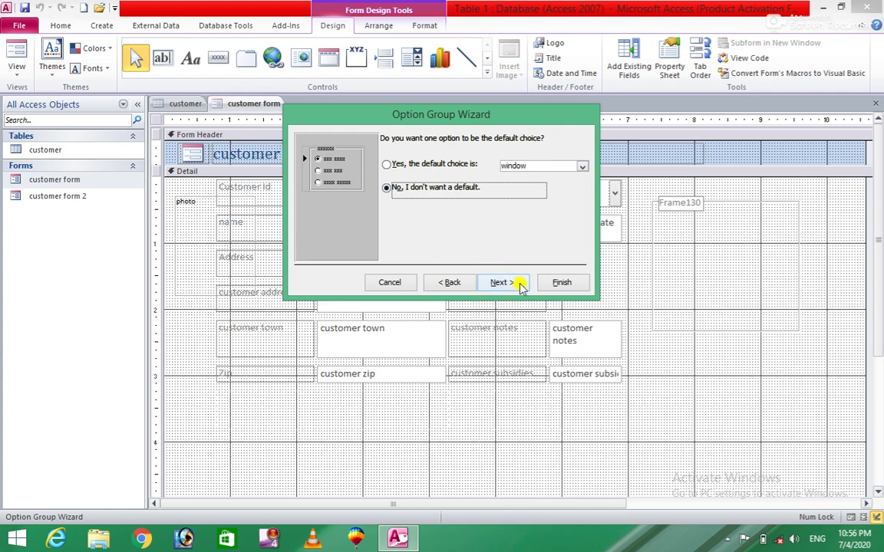
left_click(499, 282)
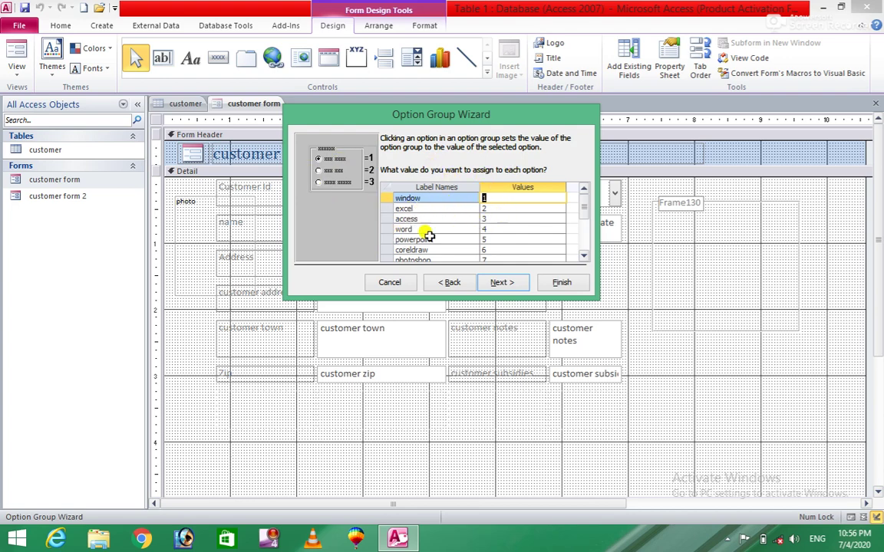
- Keep the option values, choose to store the selected value in a field, and list the available fields
left_click(500, 284)
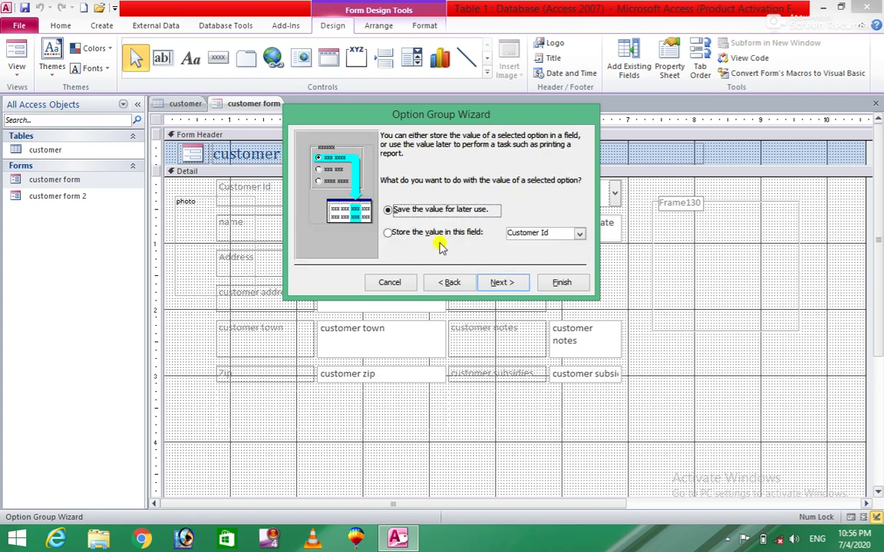
left_click(389, 234)
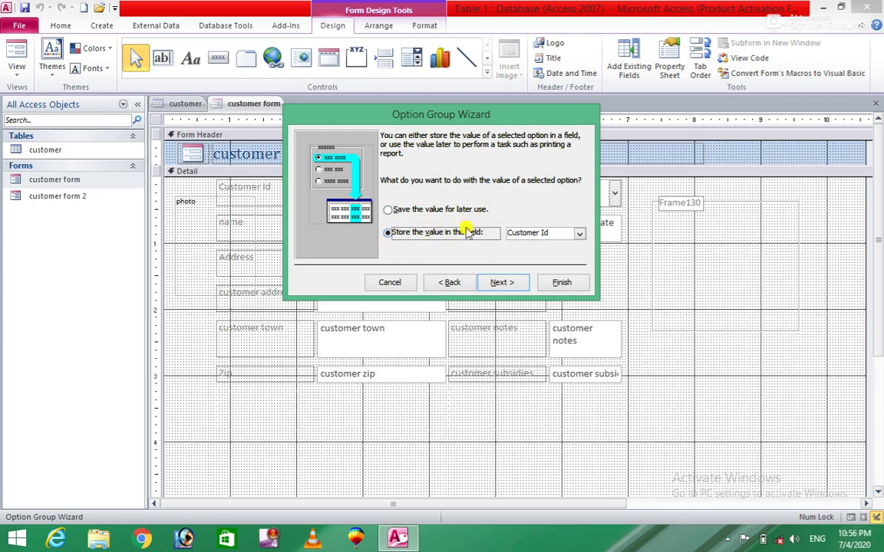
left_click(580, 234)
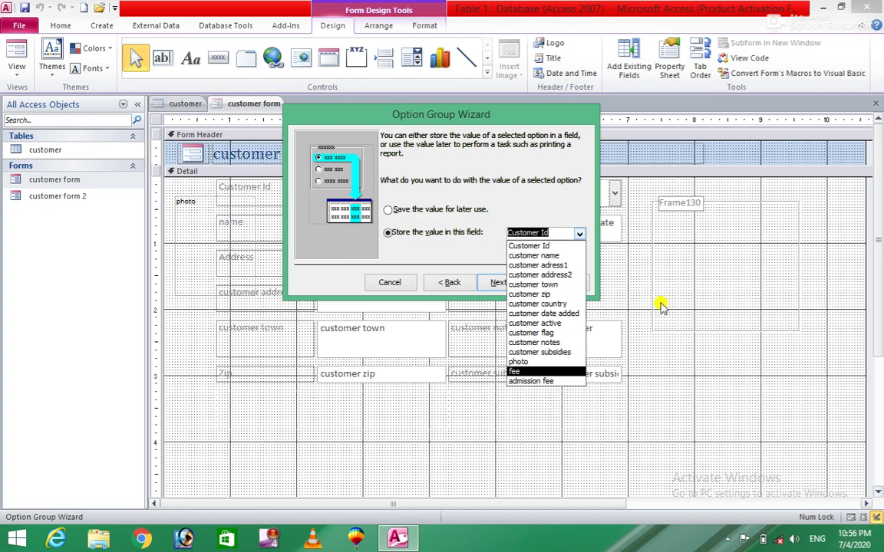
- Back out of the Option Group Wizard, cancel it, and delete the empty frame beside the customer fields
left_click(442, 284)
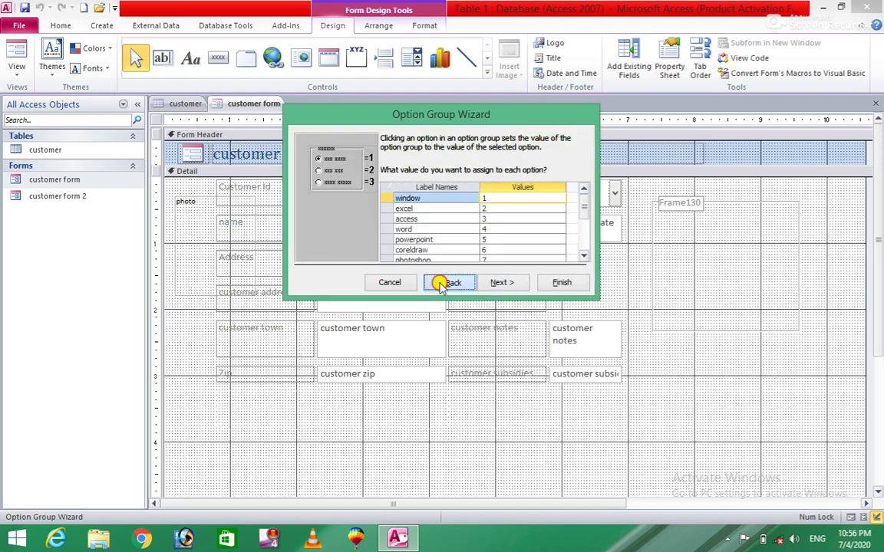
left_click(442, 283)
left_click(442, 283)
left_click(390, 283)
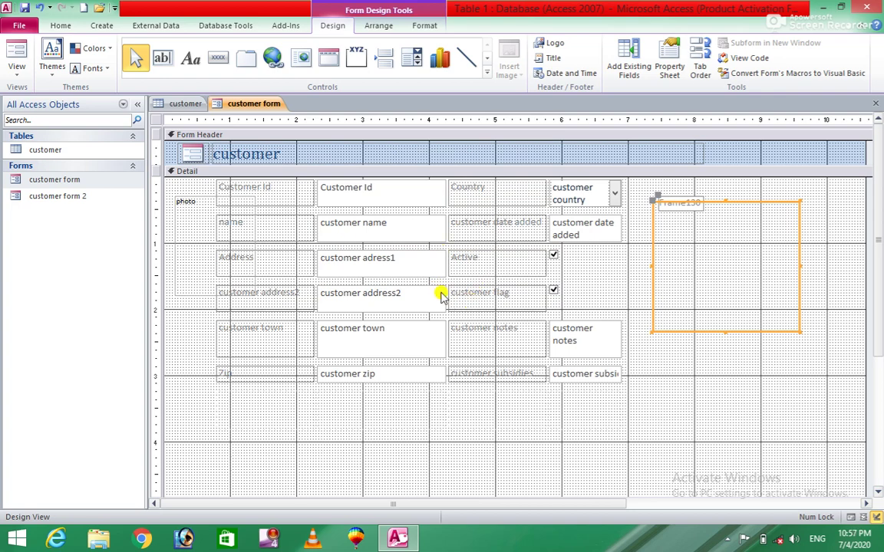
key("Delete")
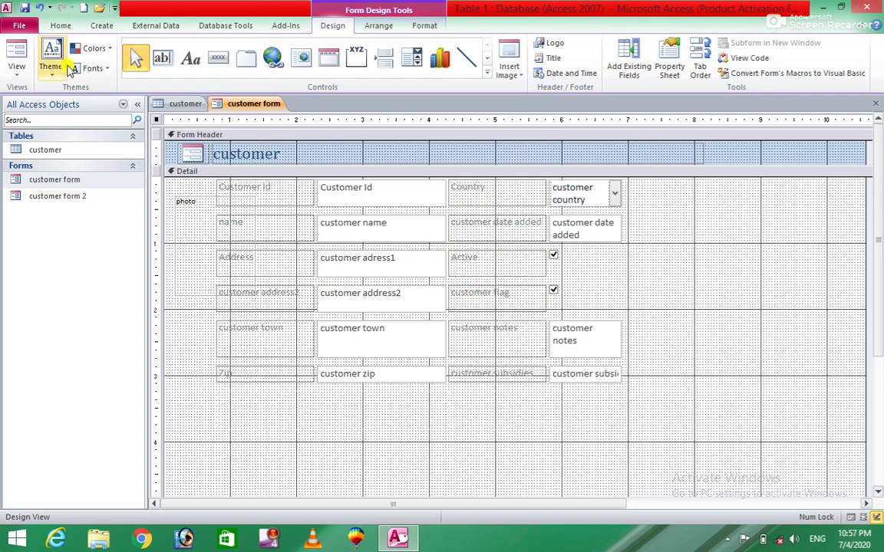
- View the customer form in Form View, and open the customer table in Design View
left_click(23, 52)
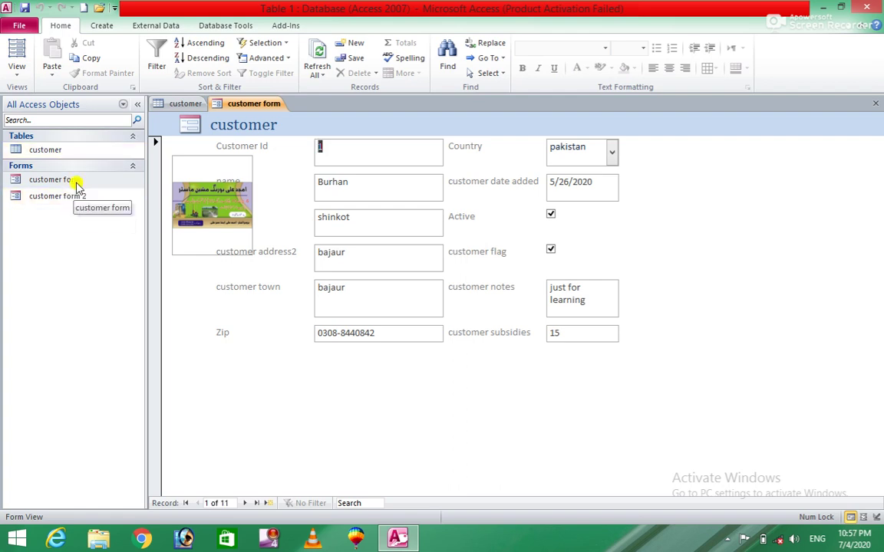
double_click(59, 149)
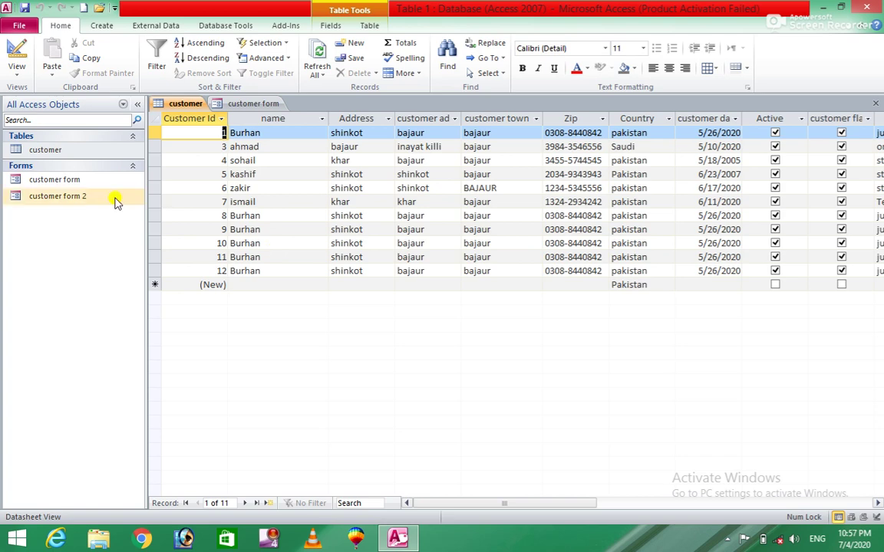
right_click(87, 150)
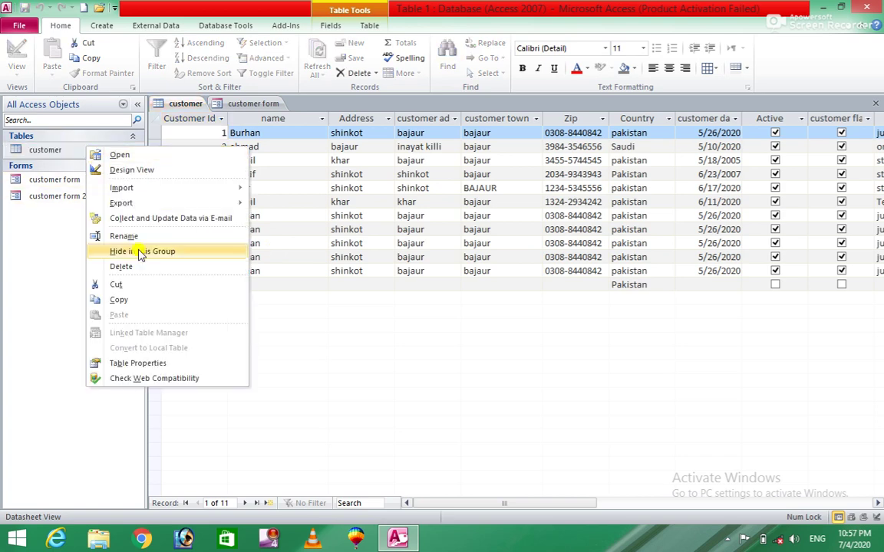
left_click(134, 167)
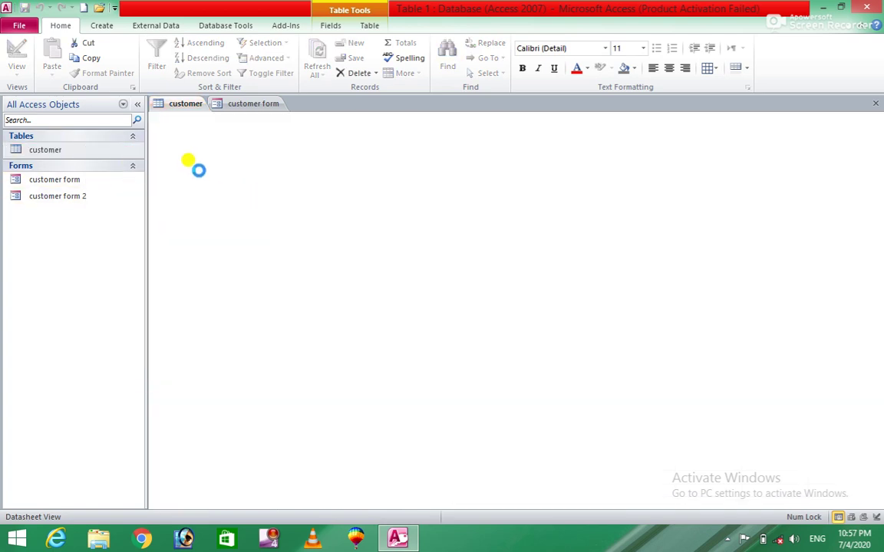
- Examine the customer table's field list, including the first empty row and the properties of customer country and customer subsidies
left_click(418, 320)
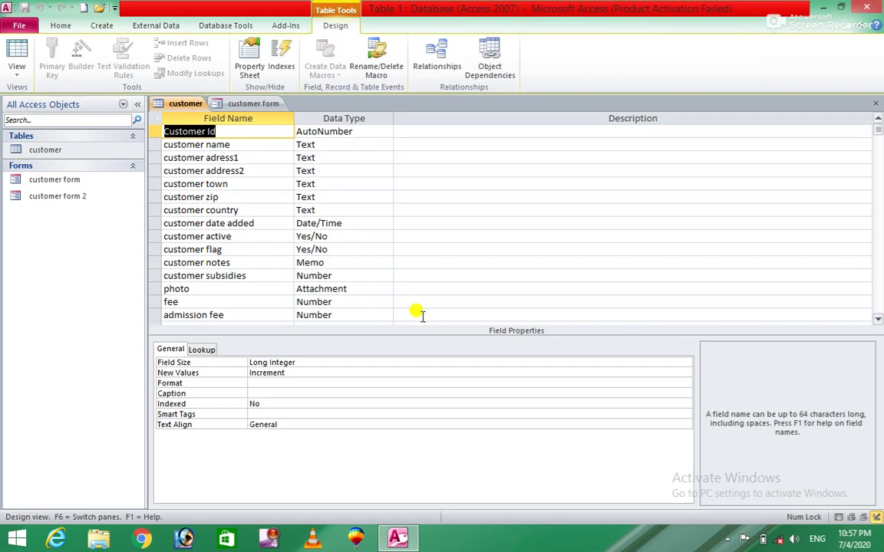
left_click(341, 312)
key("Tab")
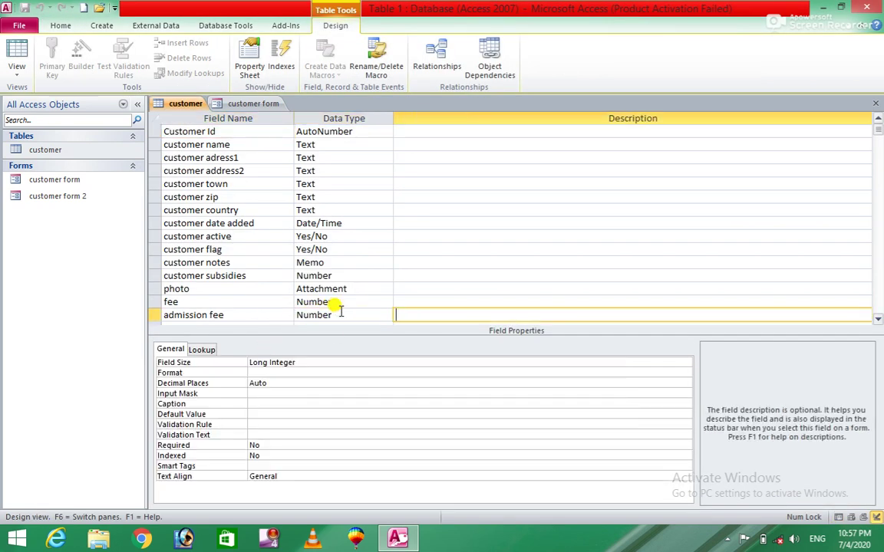
key("Tab")
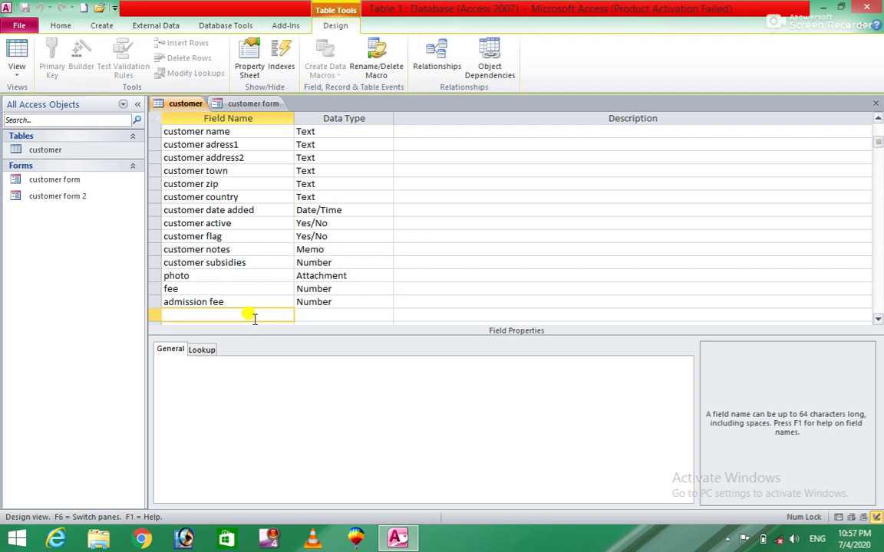
left_click(244, 198)
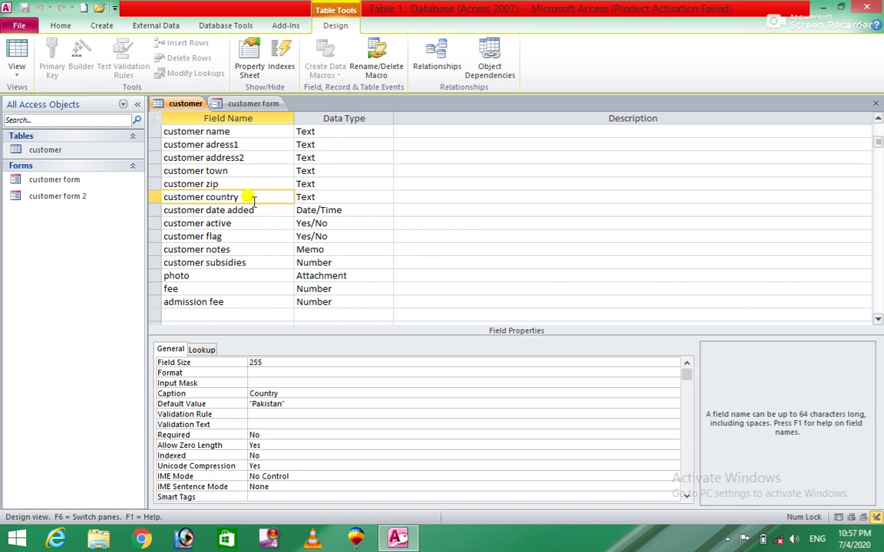
double_click(253, 198)
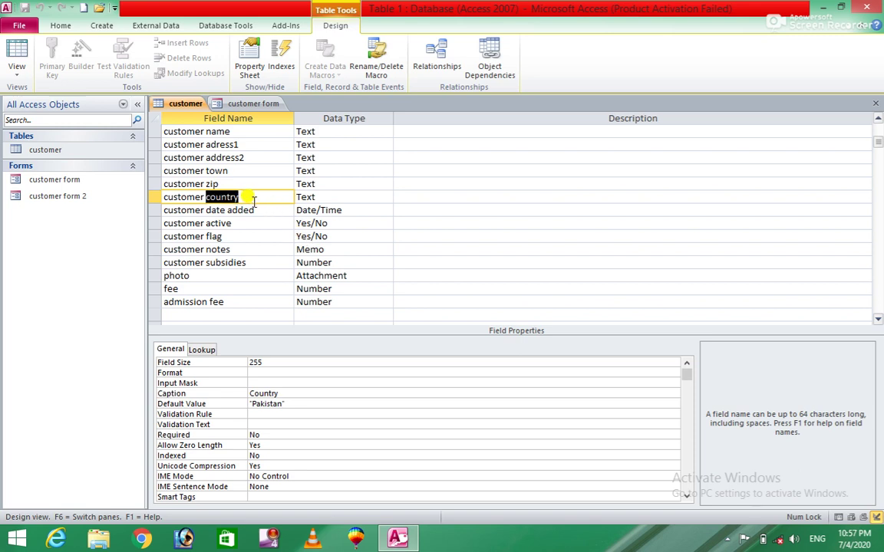
left_click(212, 264)
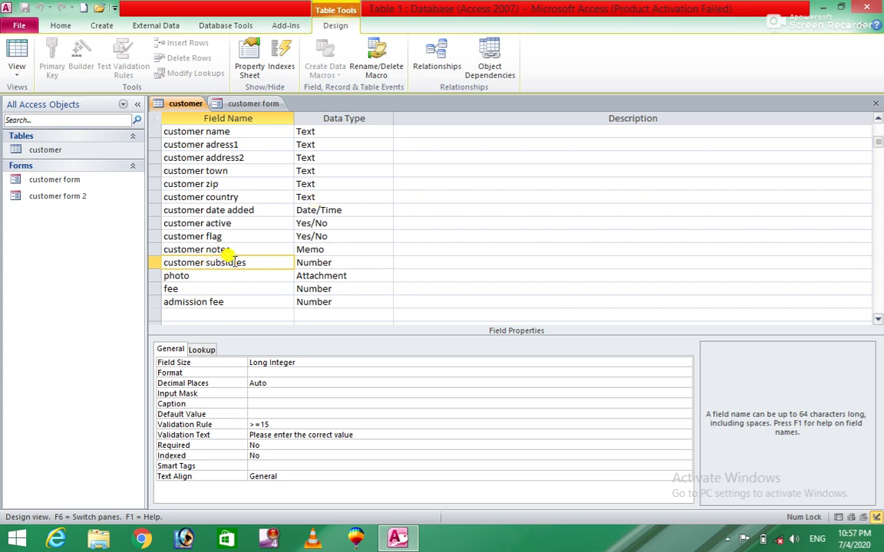
left_click(240, 197)
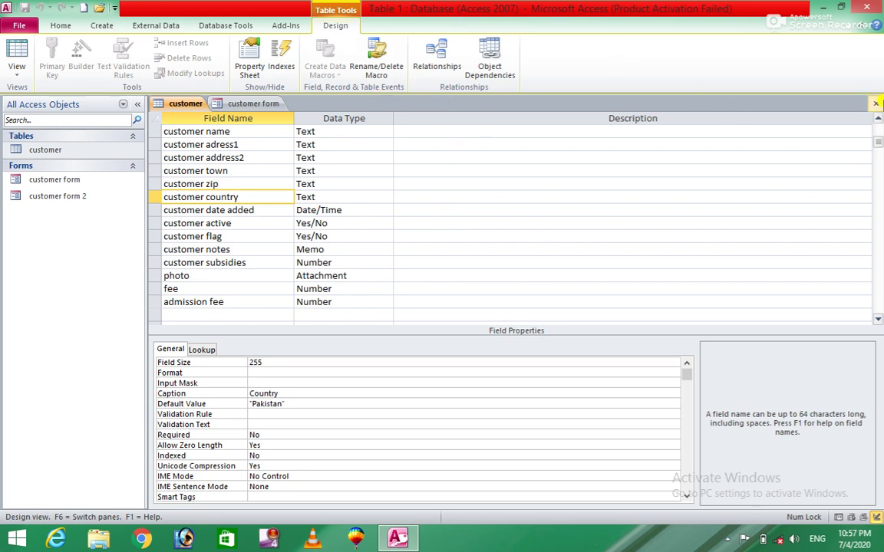
- Close the customer table and the customer form, discarding the form's design changes
left_click(875, 103)
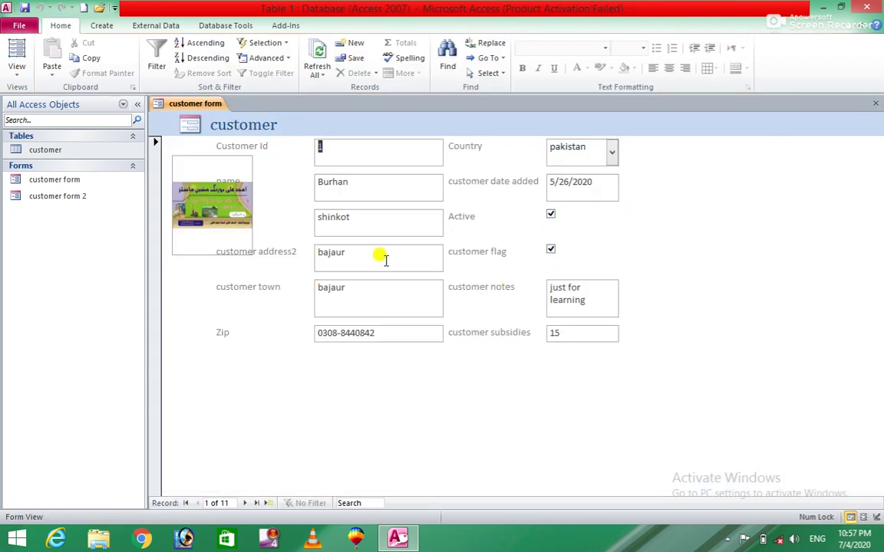
left_click(875, 103)
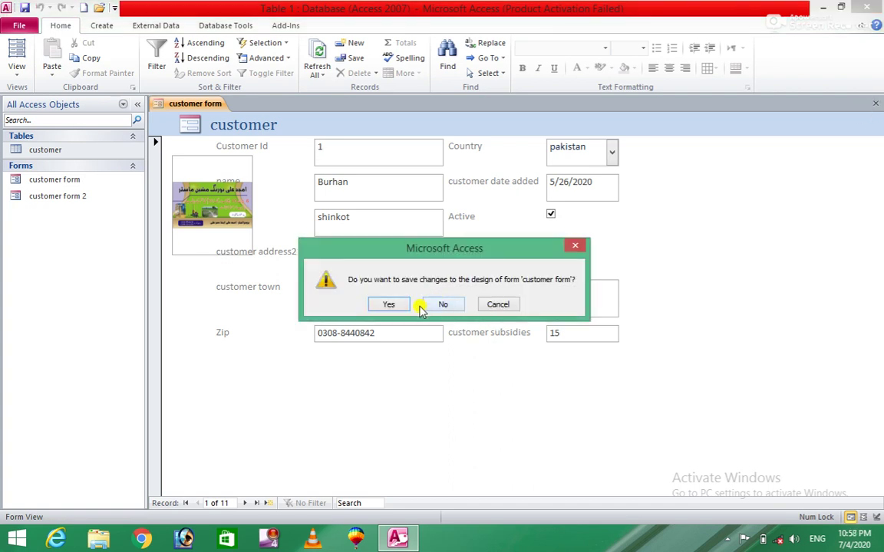
left_click(443, 304)
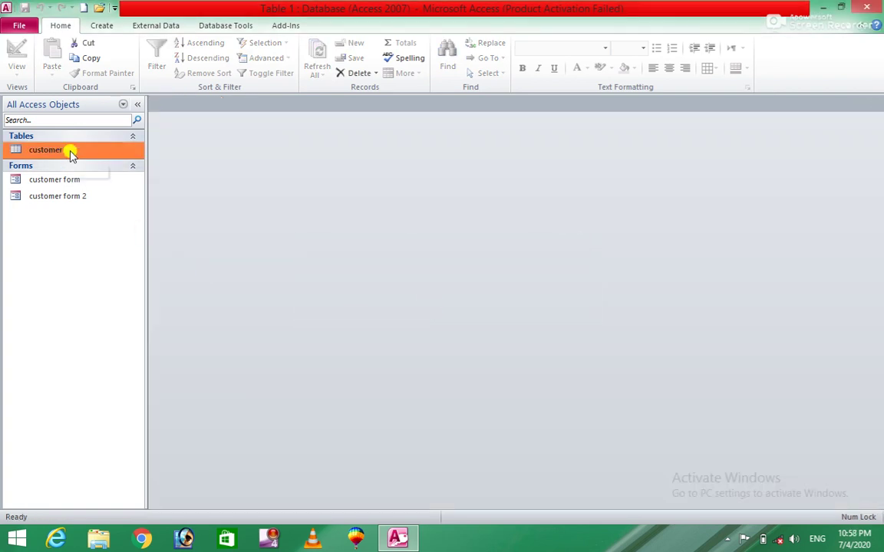
left_click(69, 178)
right_click(67, 177)
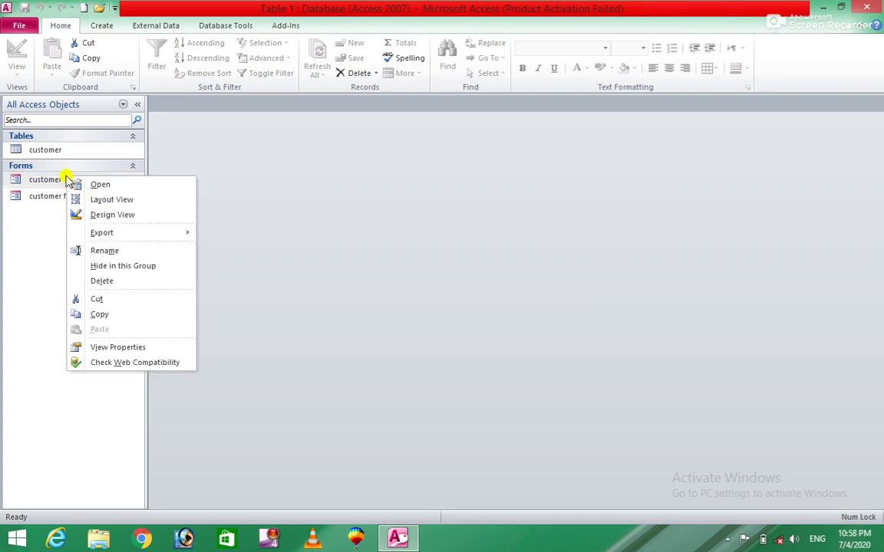
left_click(97, 211)
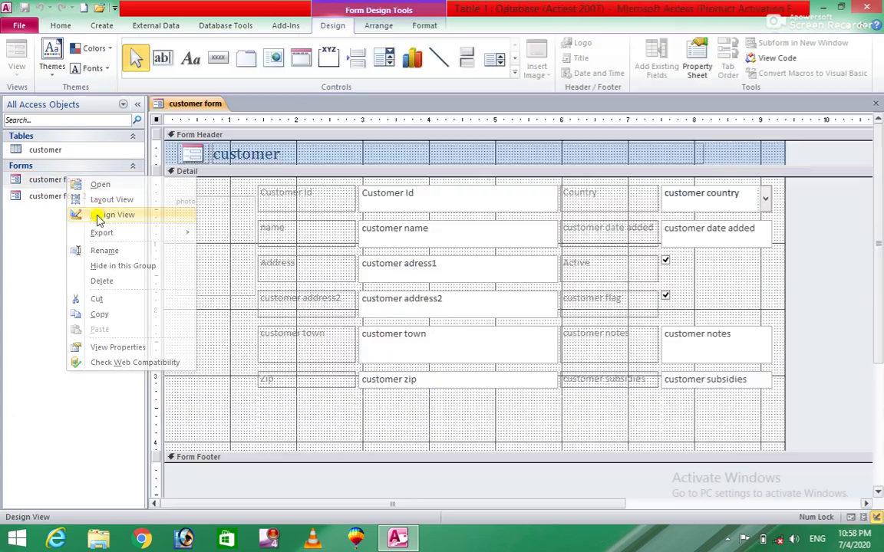
left_click(877, 103)
- Open the customer table in Design View
left_click(73, 151)
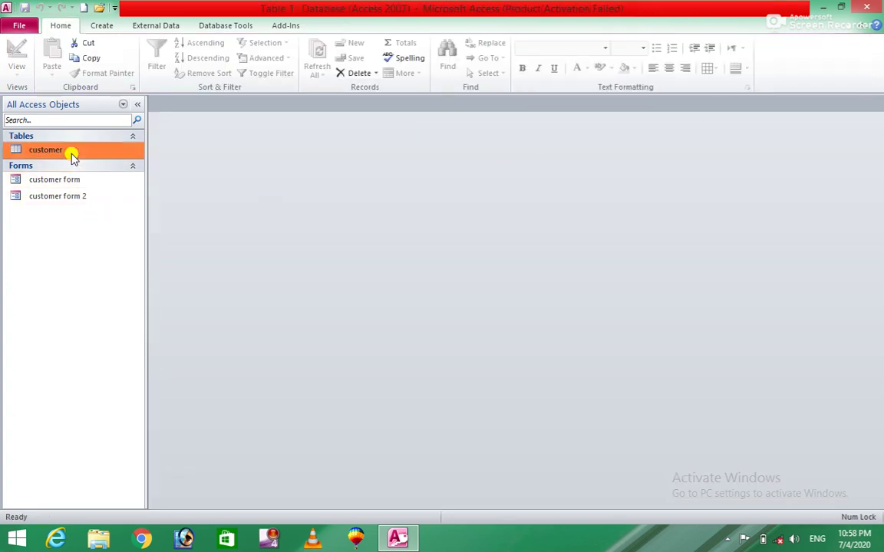
right_click(71, 155)
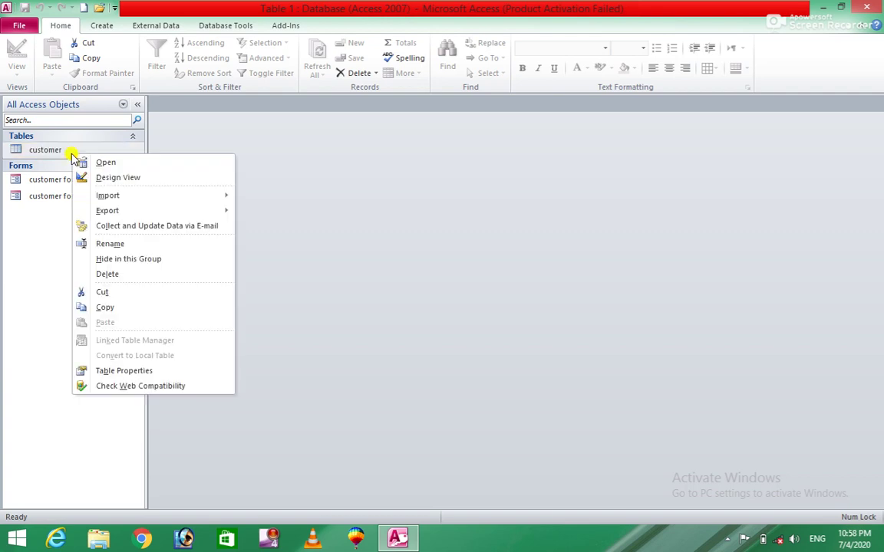
left_click(136, 178)
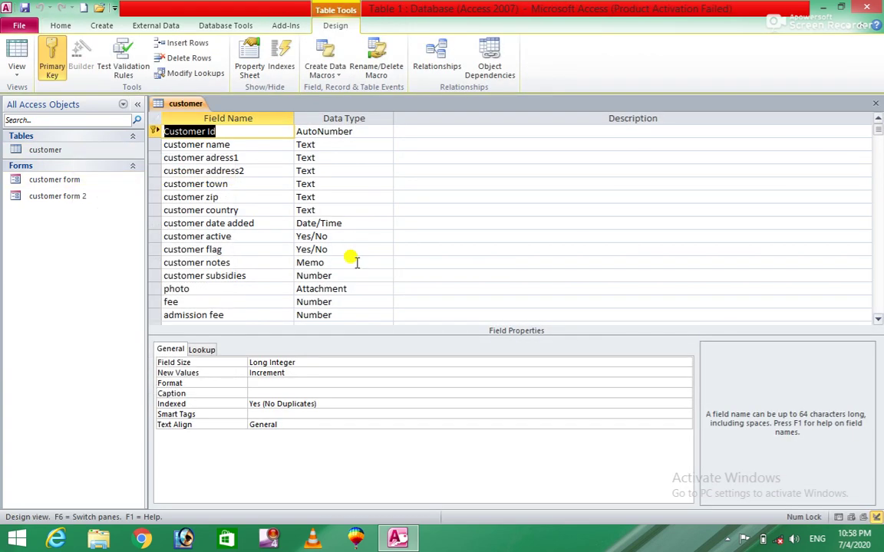
- Rename the customer country field to program, and close the customer table, saving its design
left_click(252, 208)
left_click(166, 206)
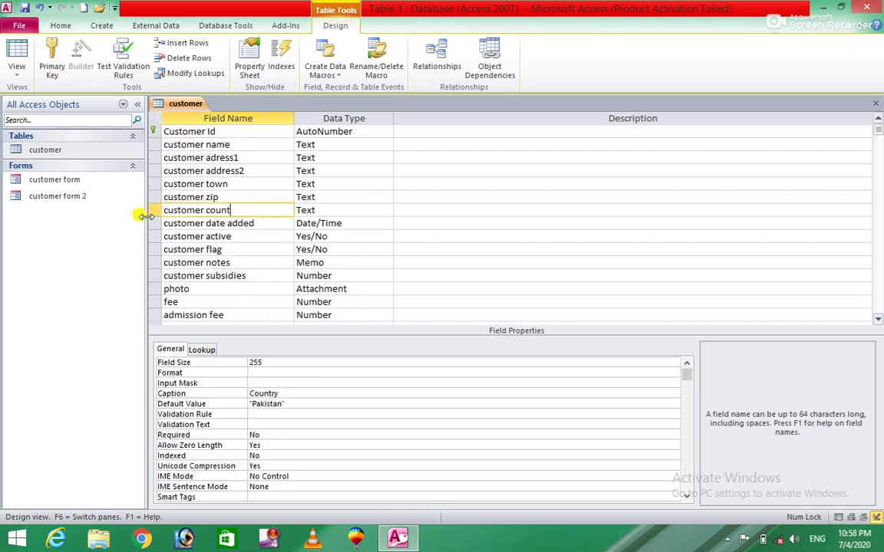
key("BackSpace")
key("BackSpace")
key("BackSpace")
key("BackSpace")
key("BackSpace")
key("BackSpace")
key("BackSpace")
key("BackSpace")
key("BackSpace")
key("BackSpace")
key("BackSpace")
key("Tab")
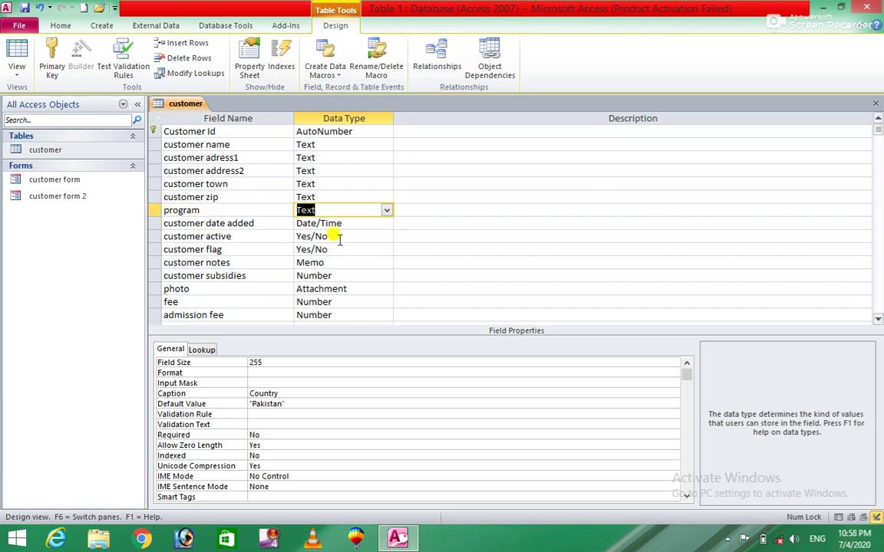
left_click(875, 103)
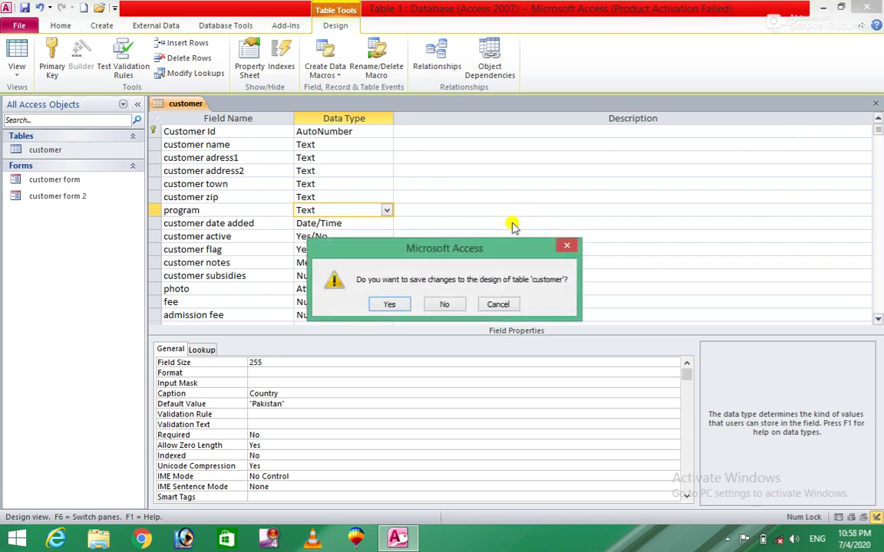
left_click(389, 305)
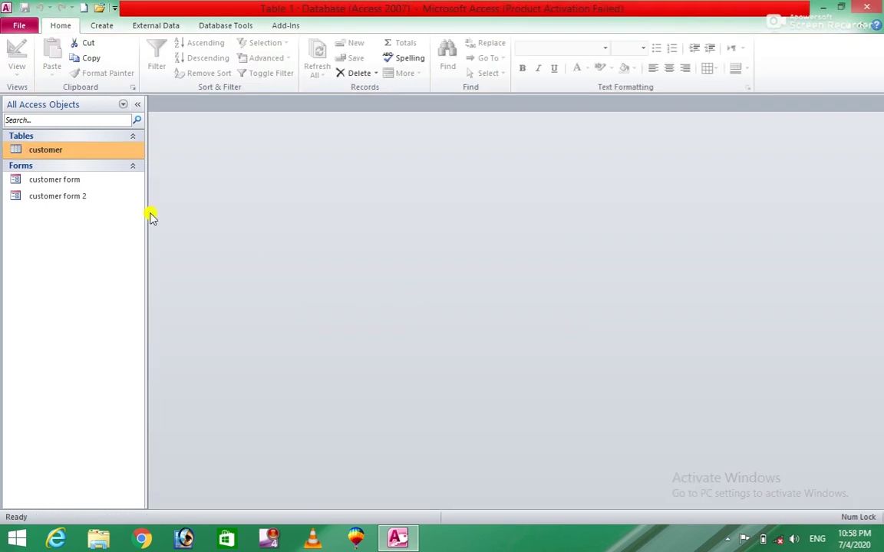
- Create a form from the customer table, and save and close it as customer 123
left_click(104, 25)
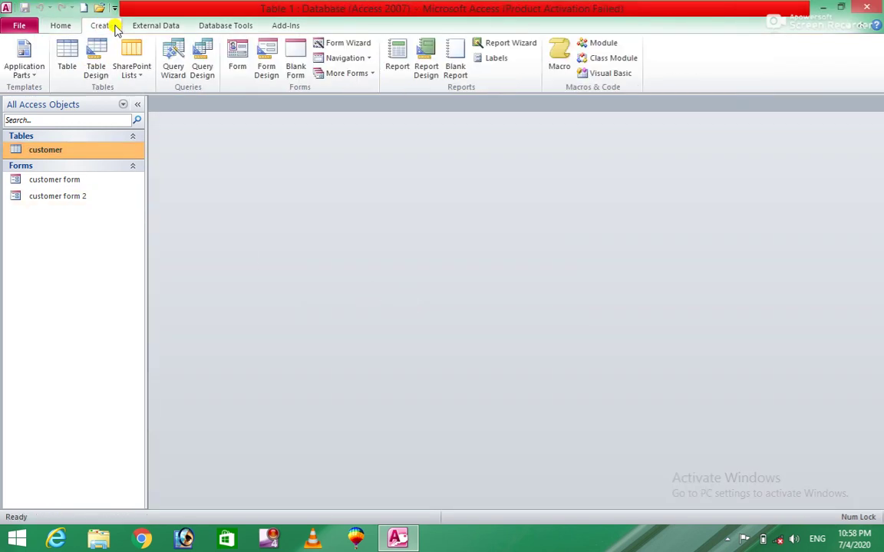
left_click(238, 54)
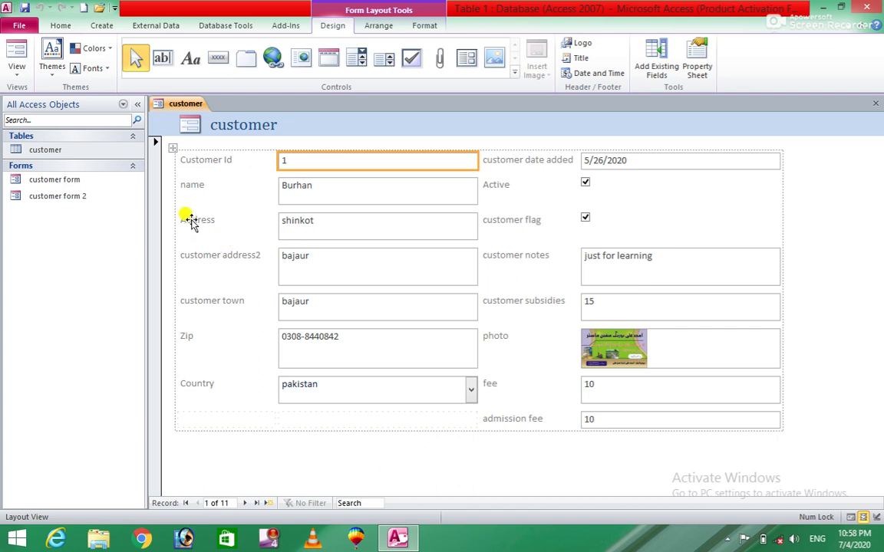
left_click(875, 102)
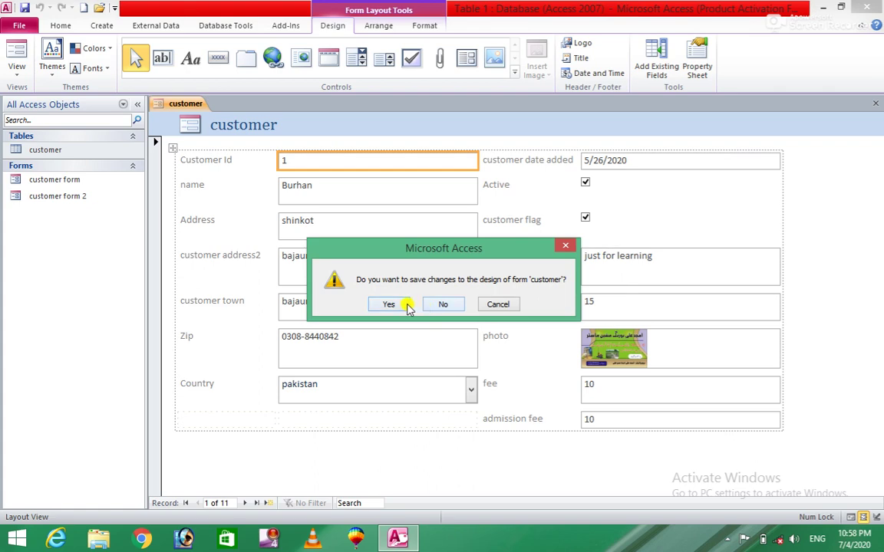
left_click(404, 306)
left_click(415, 188)
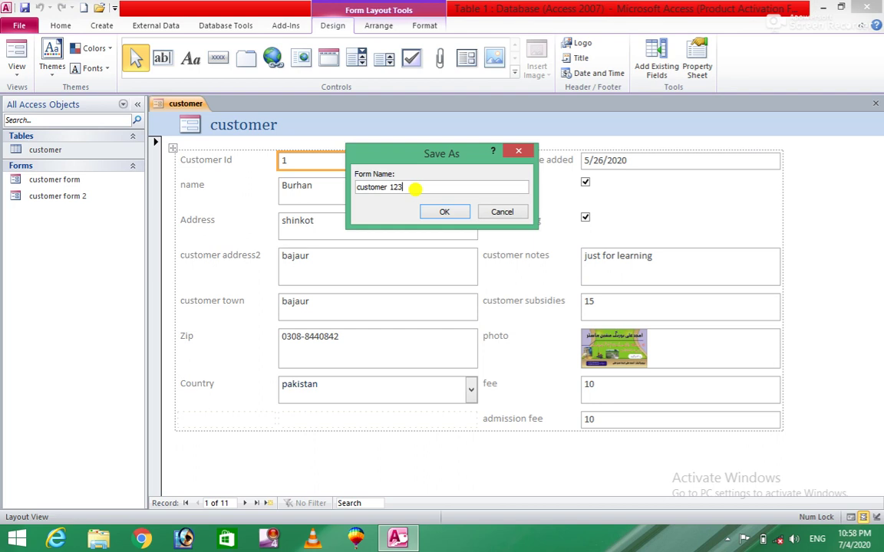
left_click(444, 213)
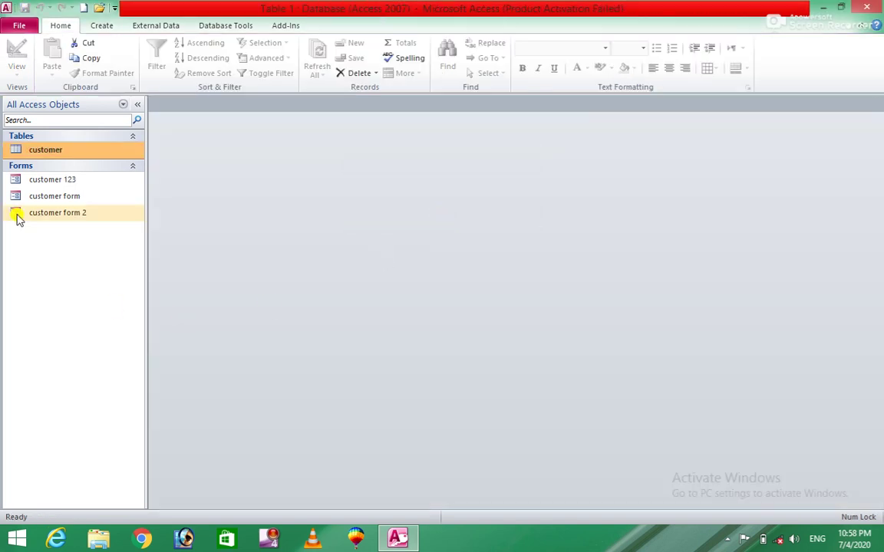
- Open the customer 123 form in Design View and narrow both columns of field boxes to about 1.6 inches
right_click(56, 179)
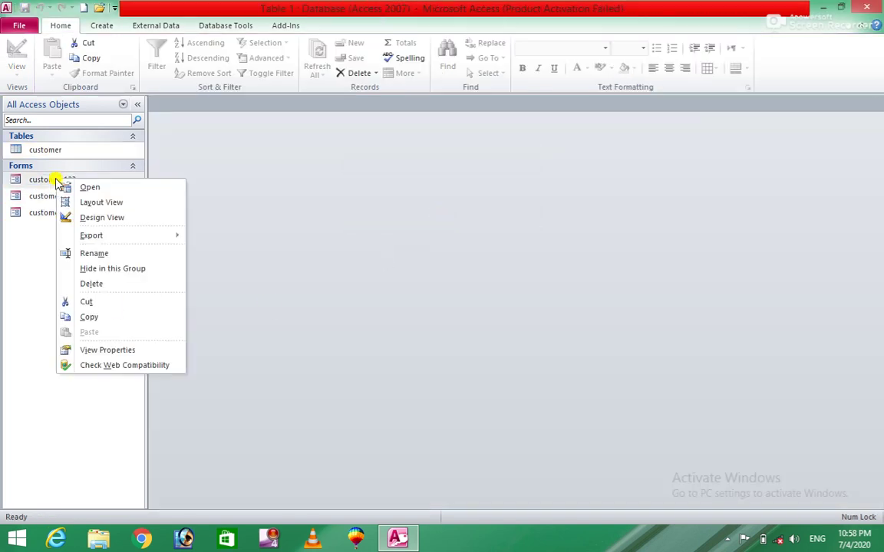
left_click(115, 217)
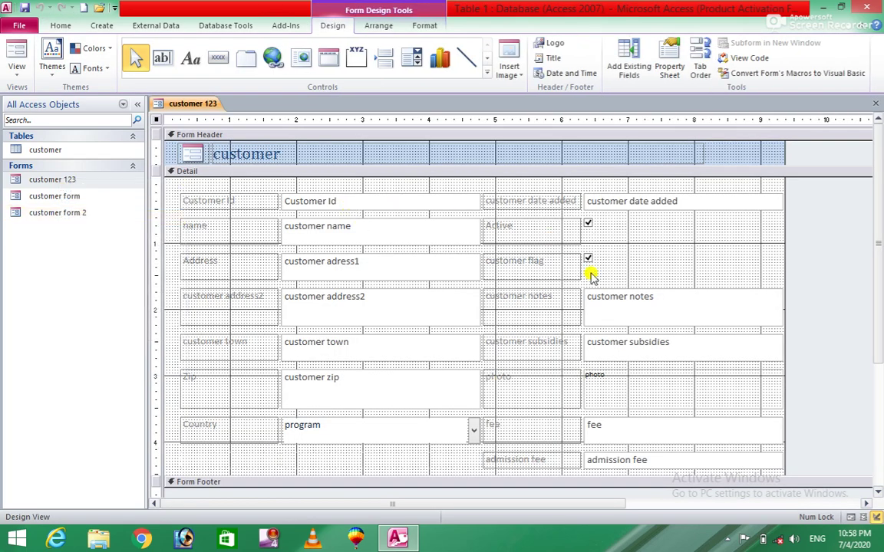
left_click(464, 267)
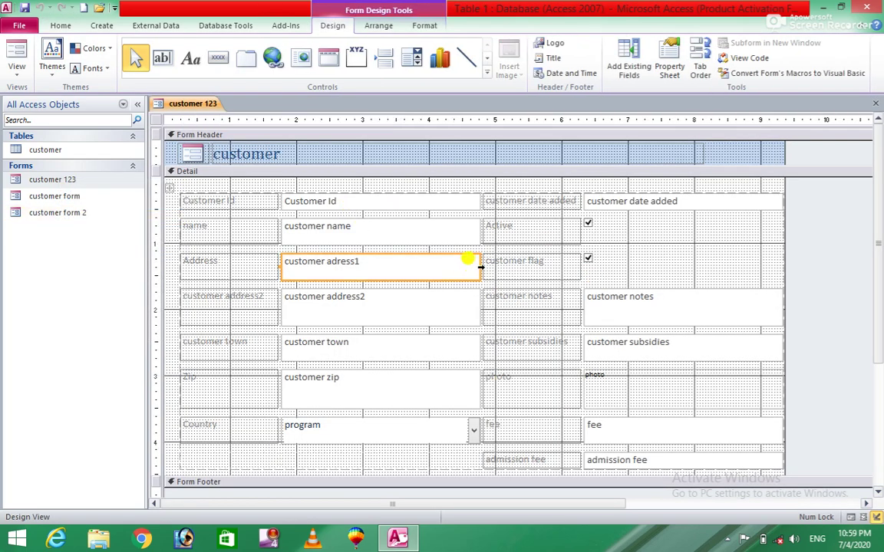
left_click_drag(477, 264, 387, 266)
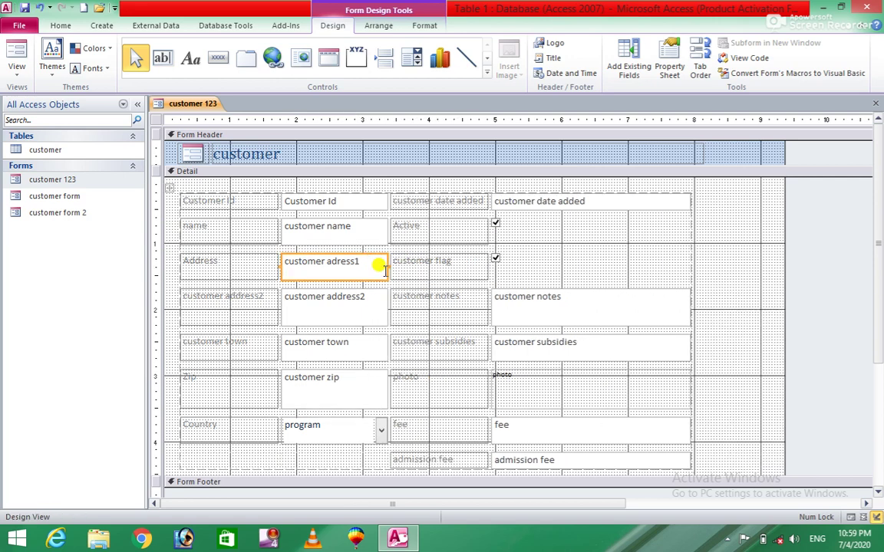
left_click(678, 301)
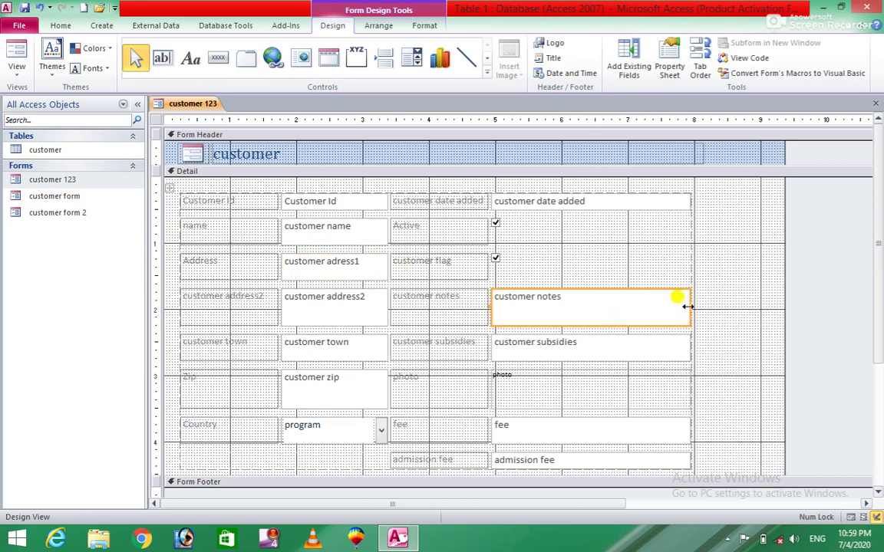
left_click_drag(677, 298, 588, 311)
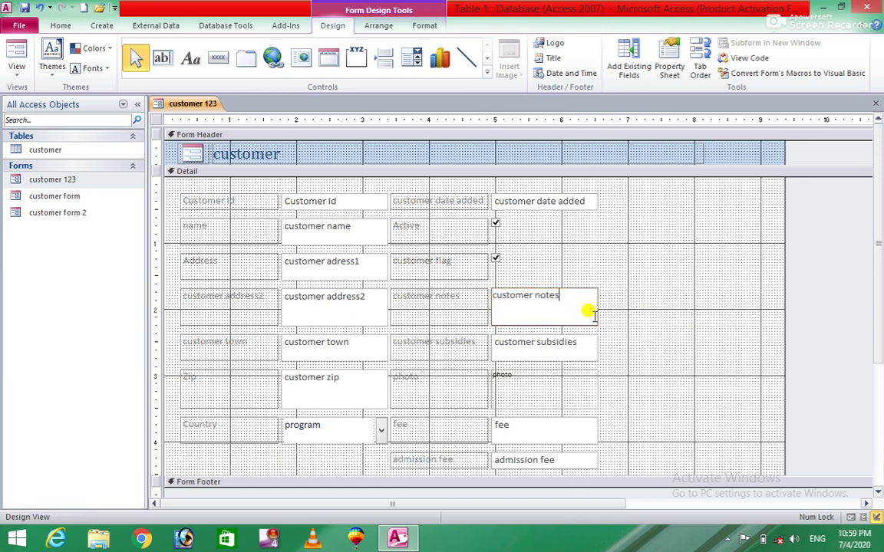
left_click(653, 313)
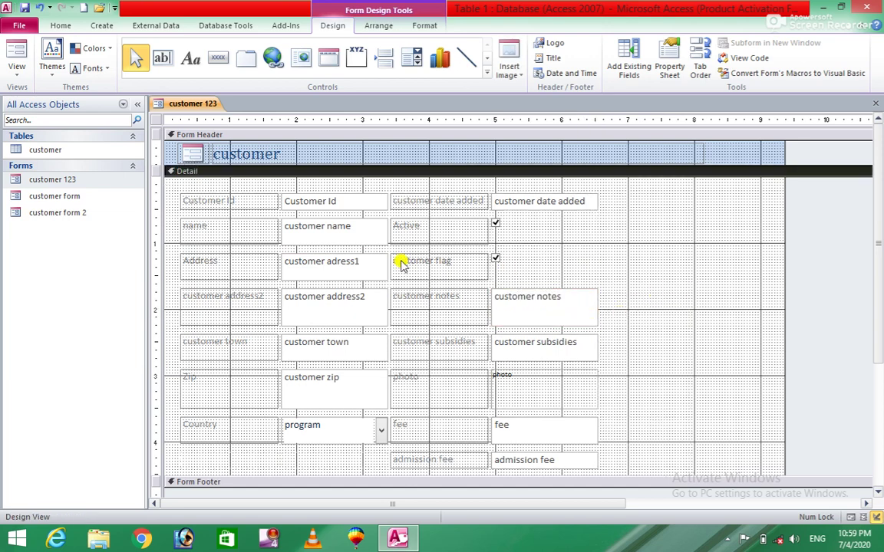
- Show the customer 123 form in Form View, and close it, saving its design changes
left_click(17, 49)
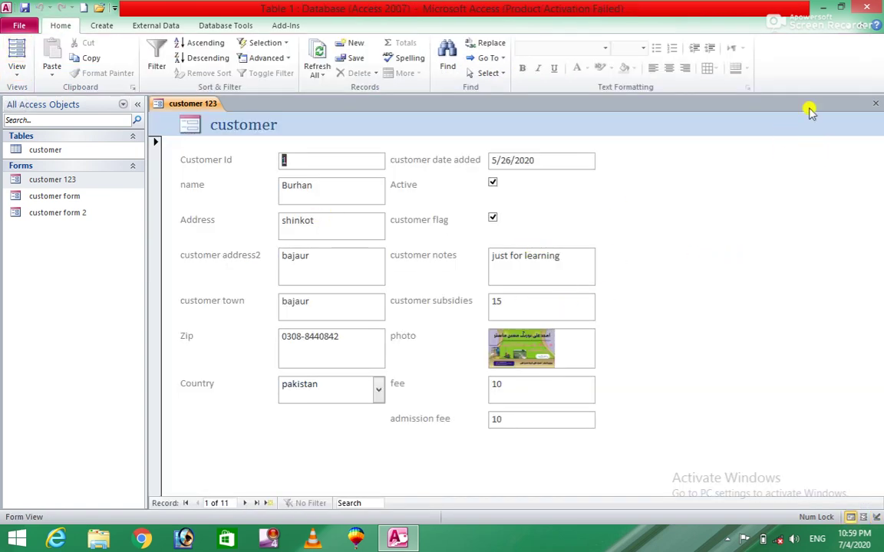
left_click(875, 104)
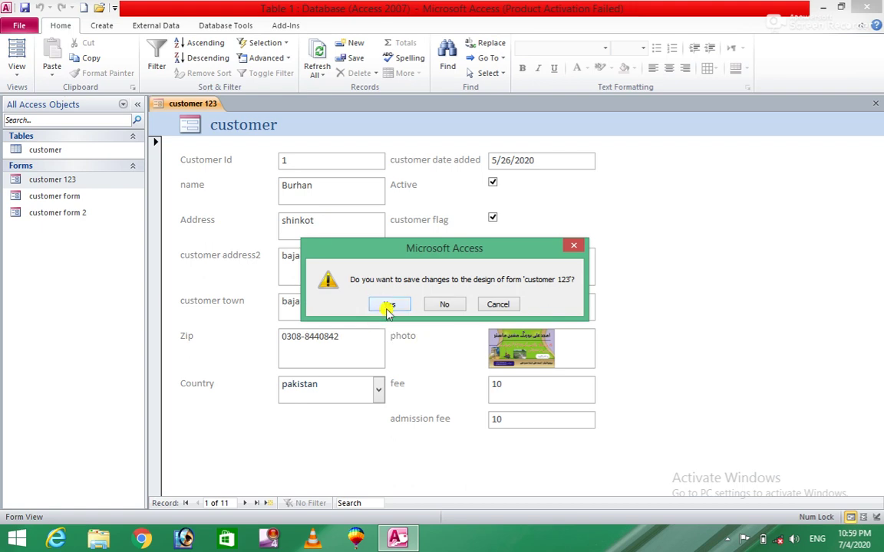
left_click(388, 305)
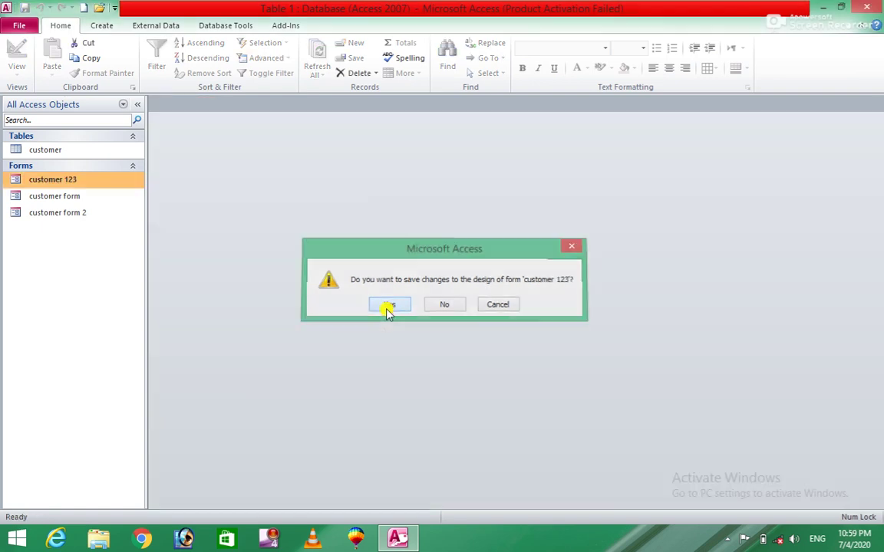
- Reopen customer 123 in Design View and draw an option group about 2.2 by 1.5 inches in the empty Detail area beside the fields
right_click(48, 184)
left_click(83, 224)
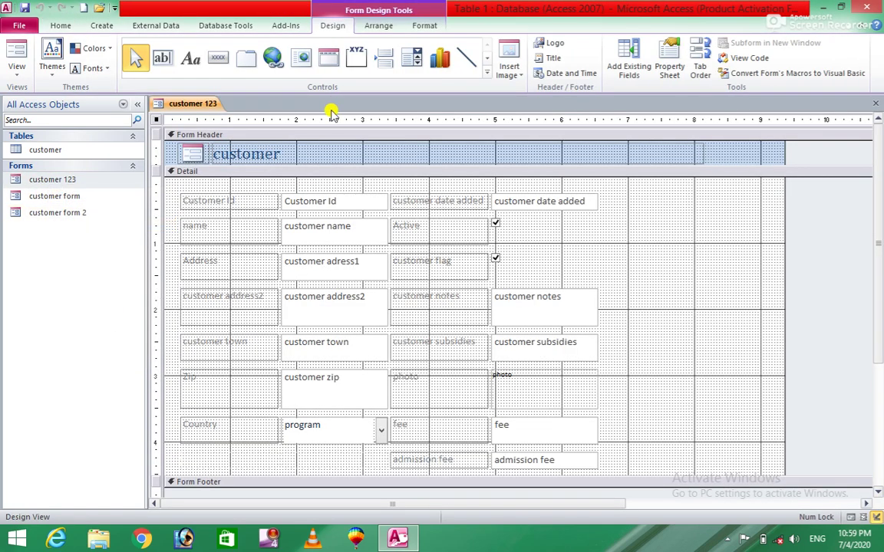
left_click(355, 66)
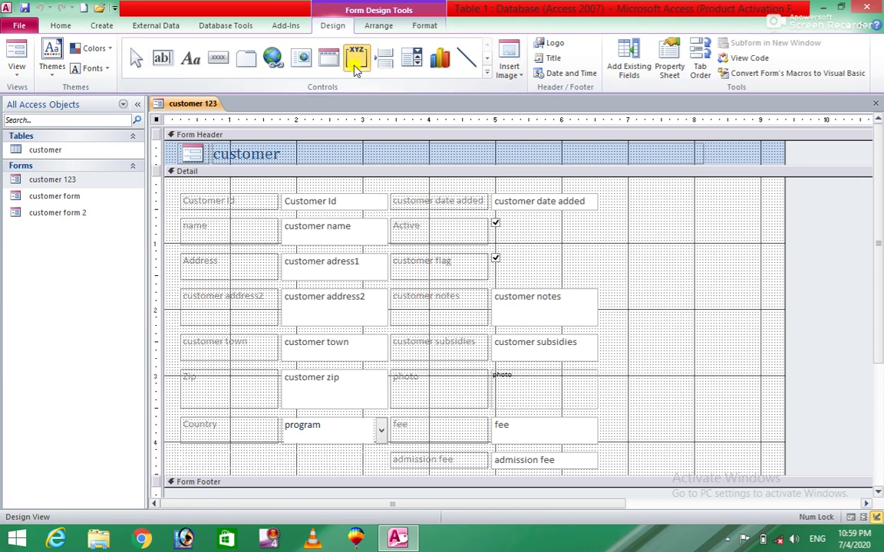
left_click(328, 60)
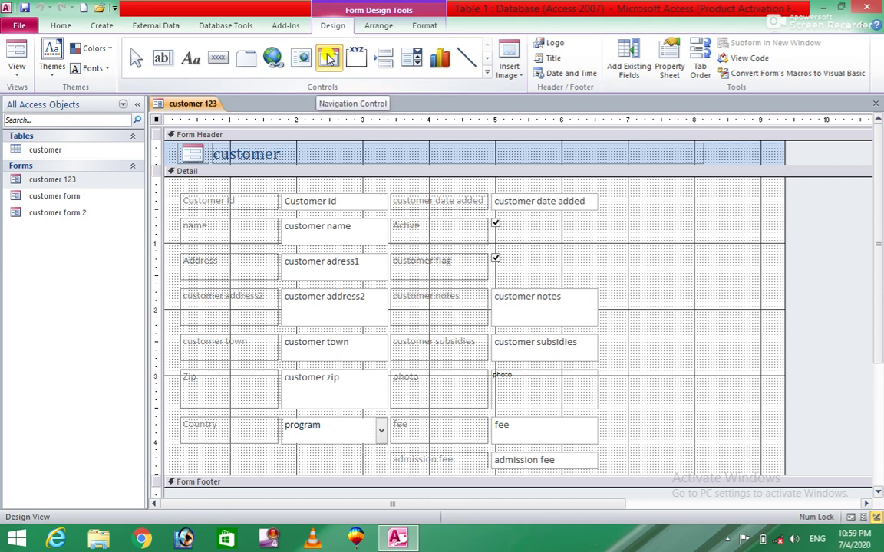
left_click(356, 60)
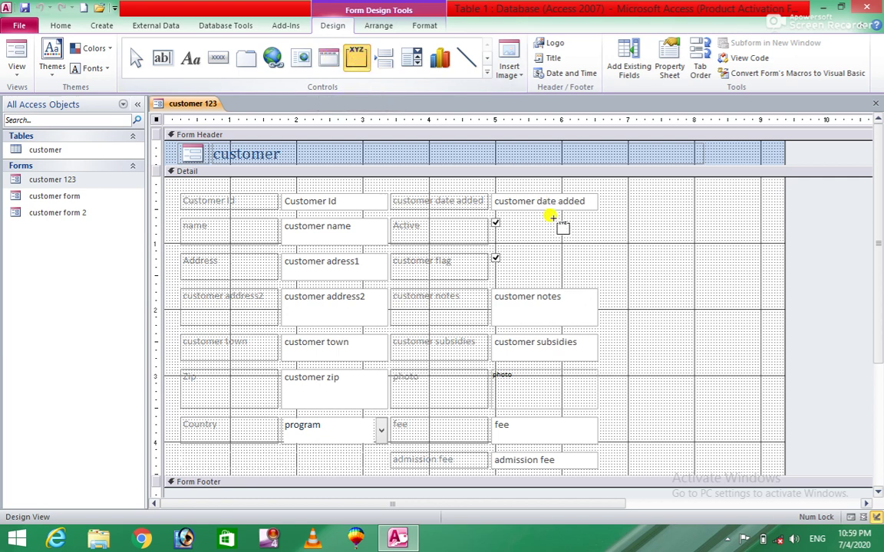
left_click_drag(620, 222, 768, 322)
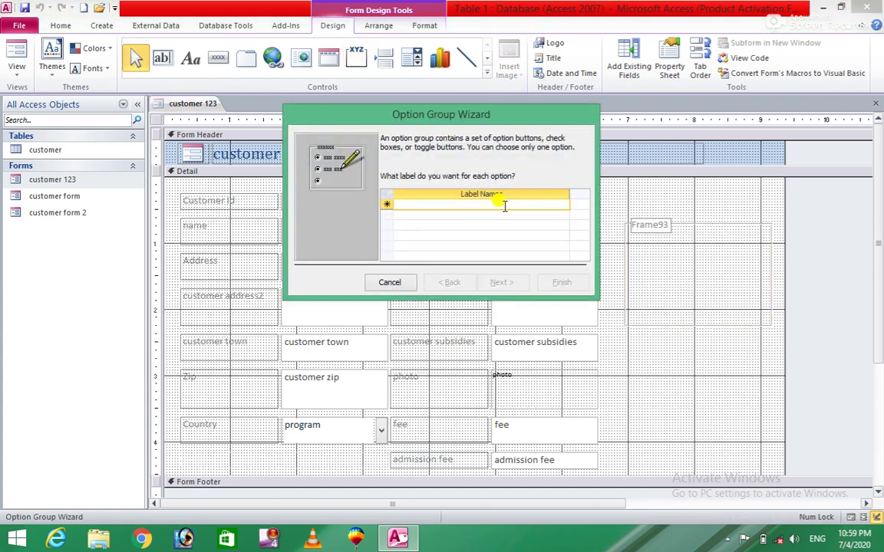
- Enter window, excel, word and photoshop as the option group's label names
type("wn")
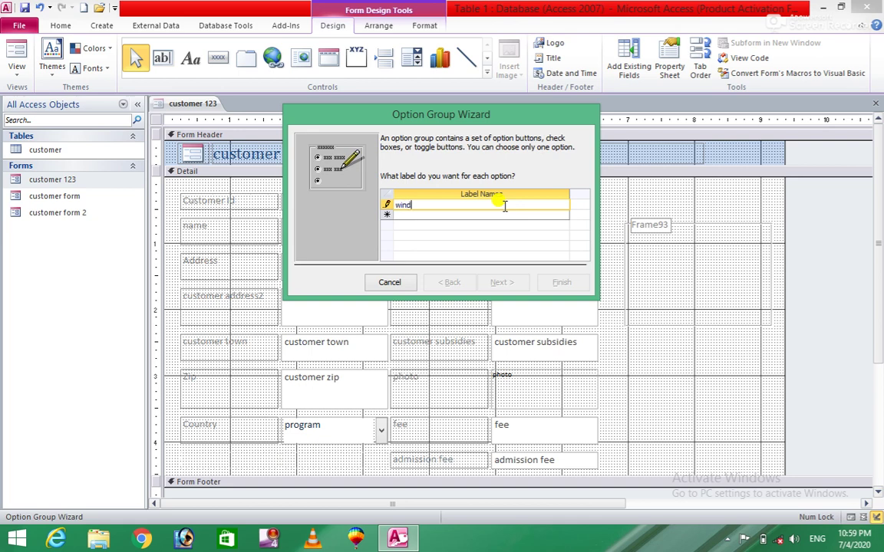
key("Return")
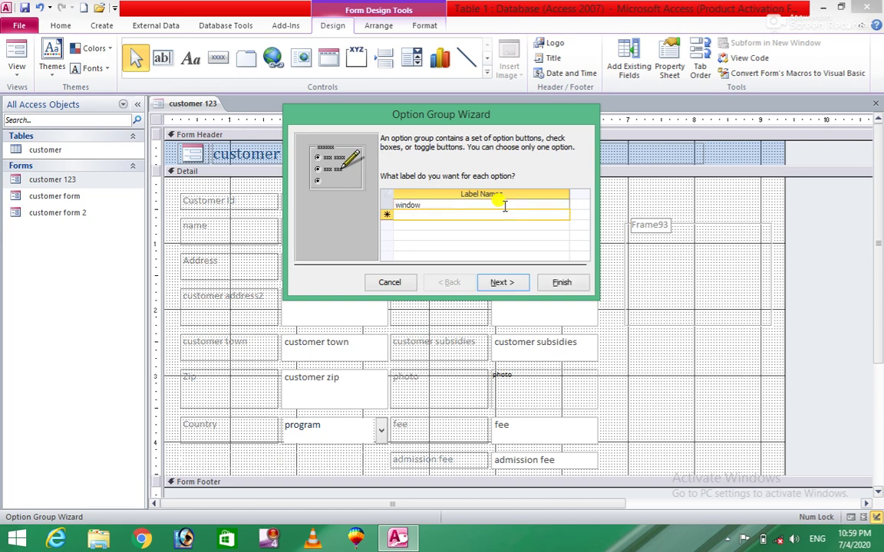
type("excel")
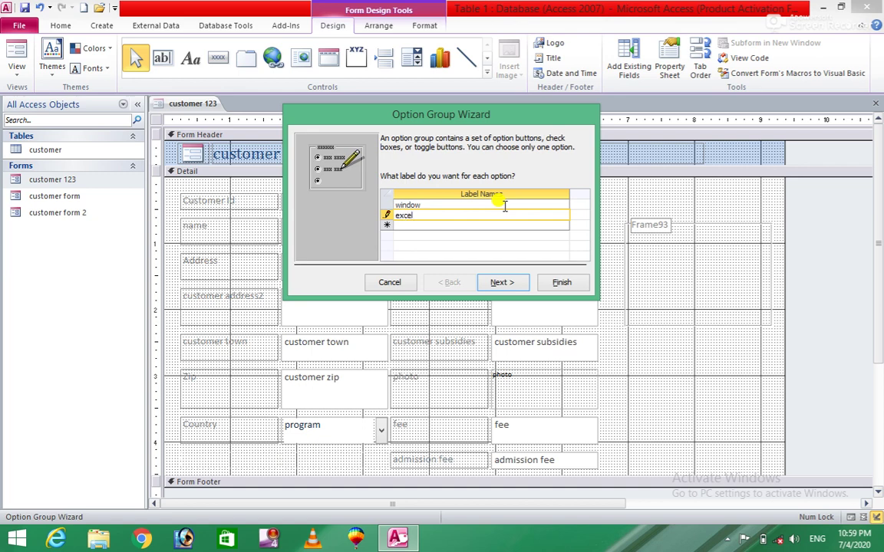
key("alt+n")
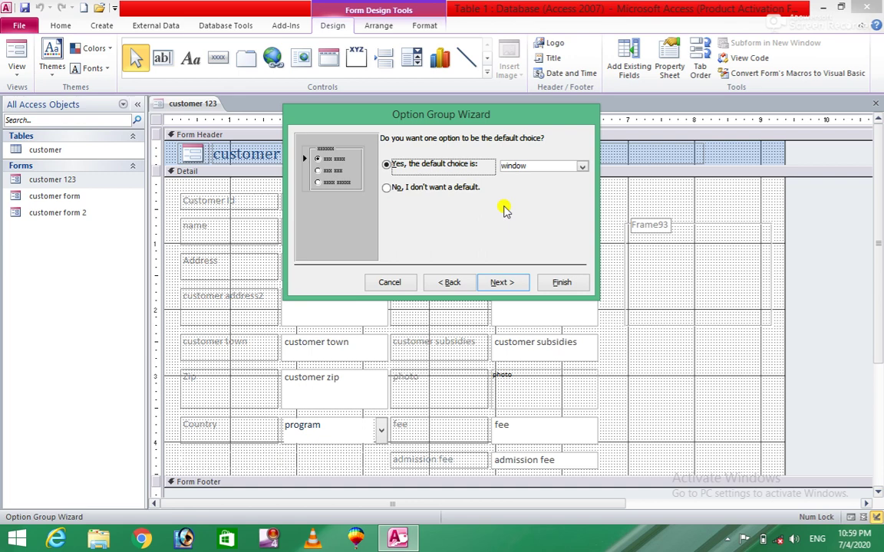
left_click(451, 282)
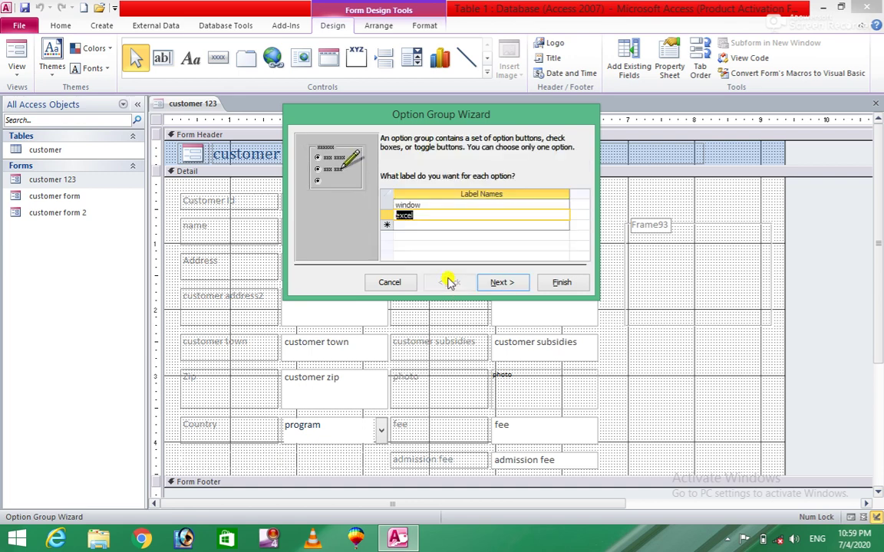
left_click(442, 224)
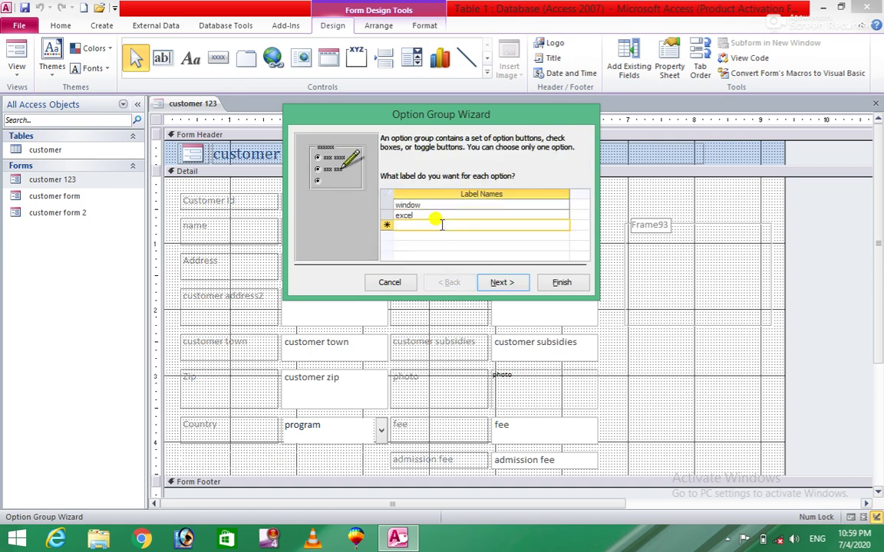
type("word")
key("Return")
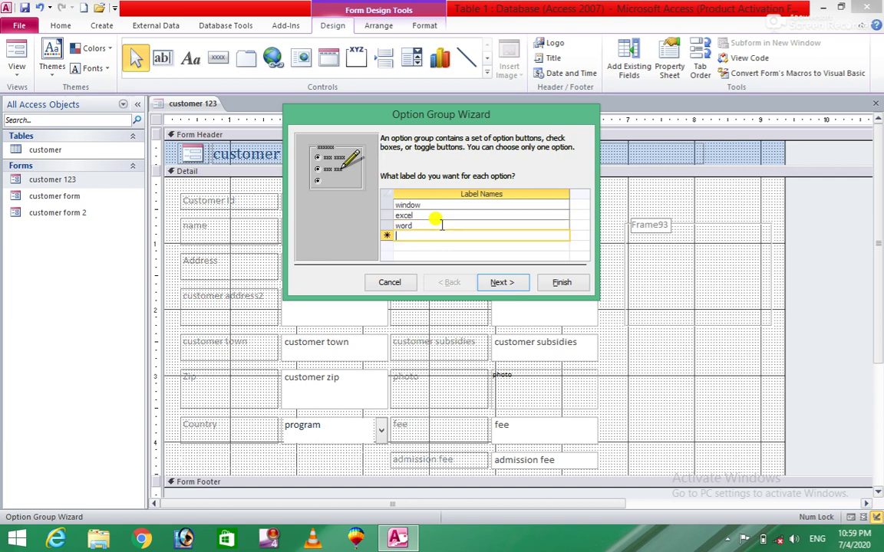
type("photoshop")
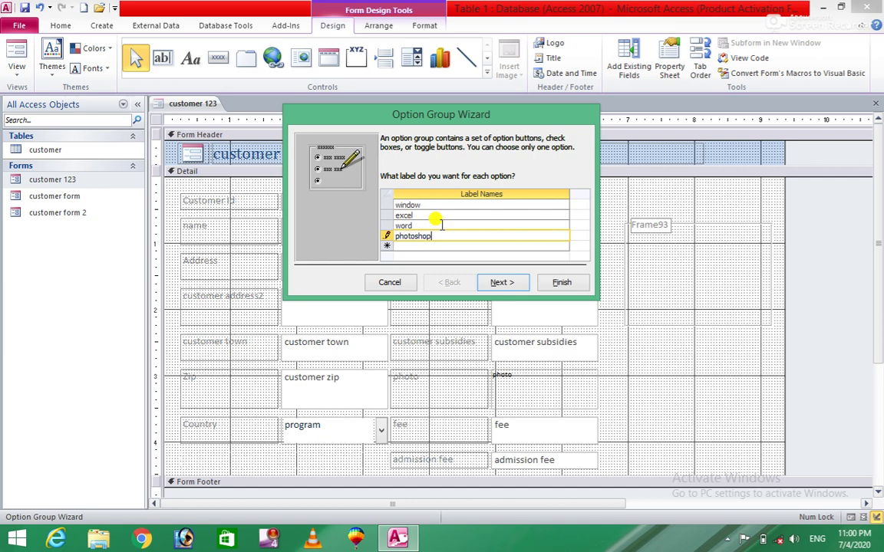
left_click(497, 283)
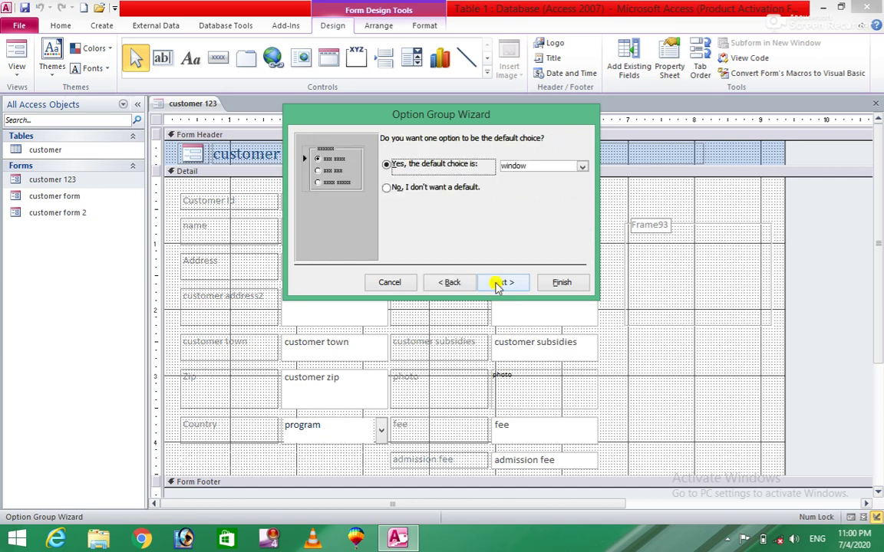
- Choose no default option for the group and accept the values 1 to 4 for its labels
left_click(388, 189)
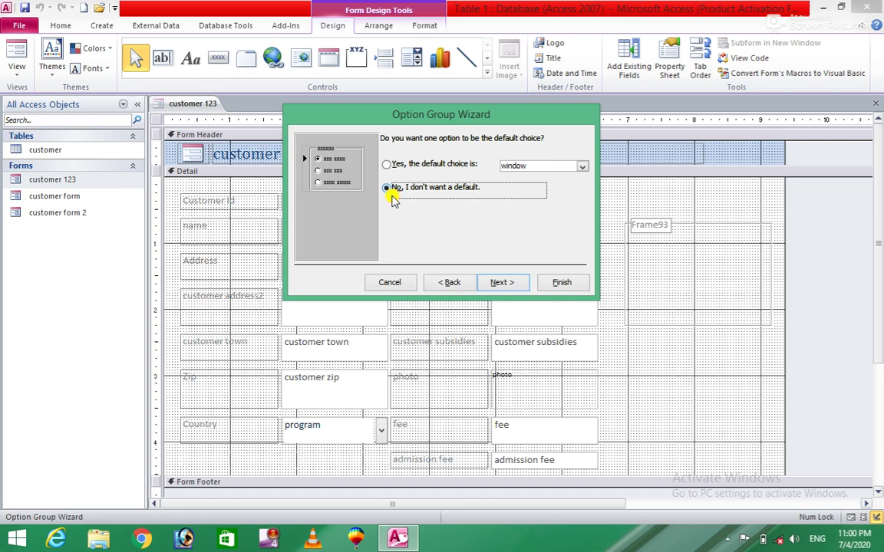
left_click(510, 282)
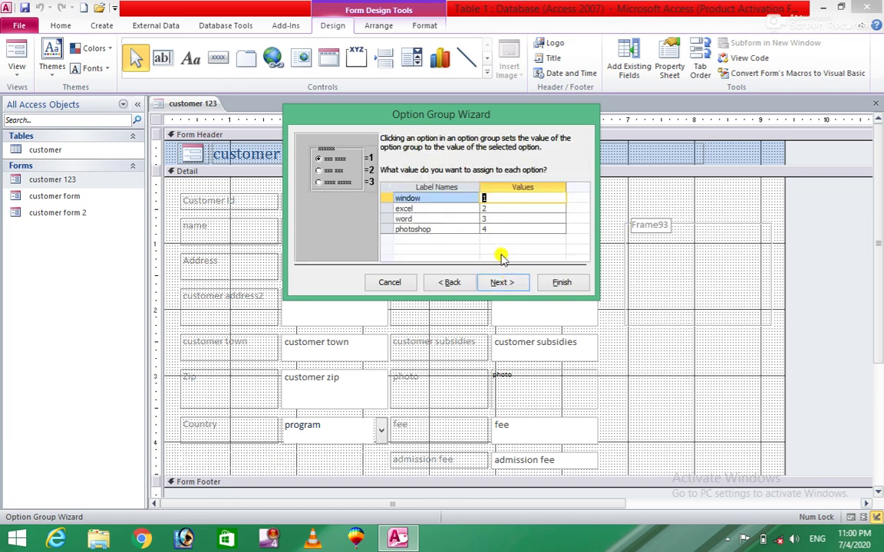
left_click(507, 282)
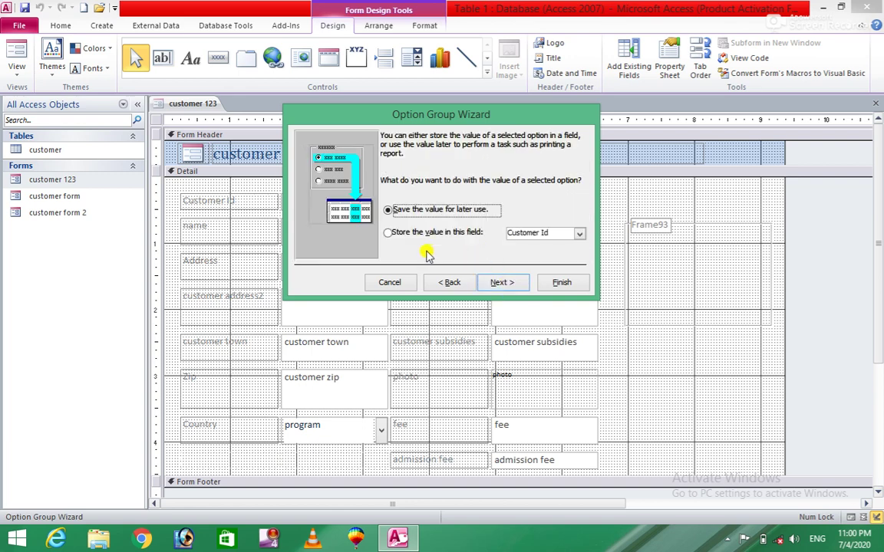
- Store the option group's selected value in the program field
left_click(392, 232)
left_click(573, 233)
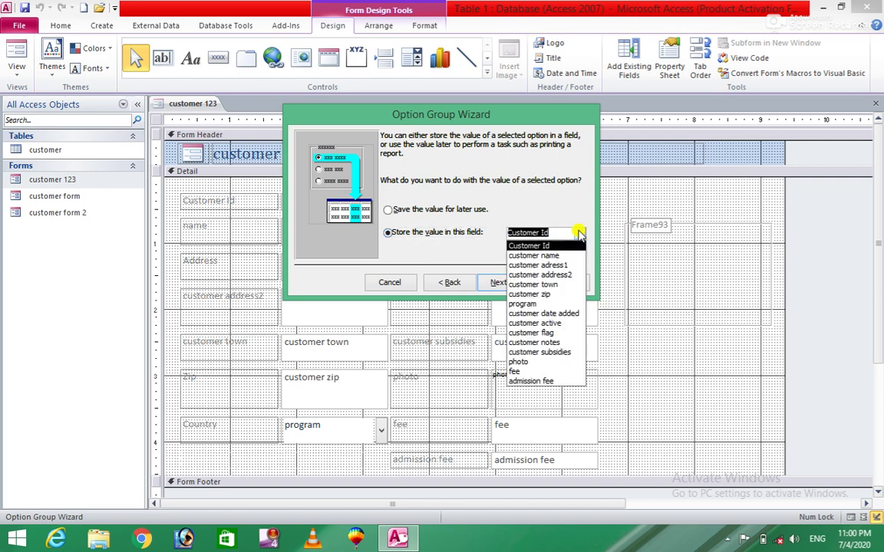
left_click(529, 305)
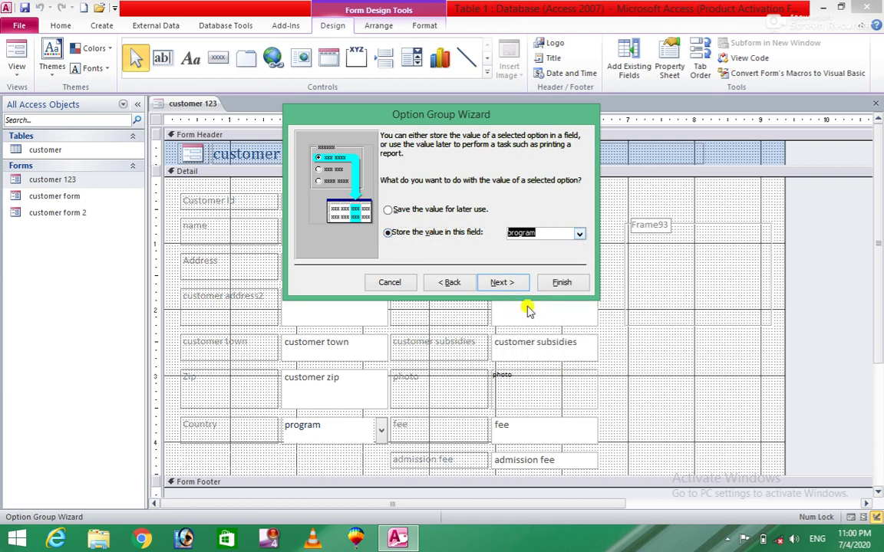
left_click(507, 282)
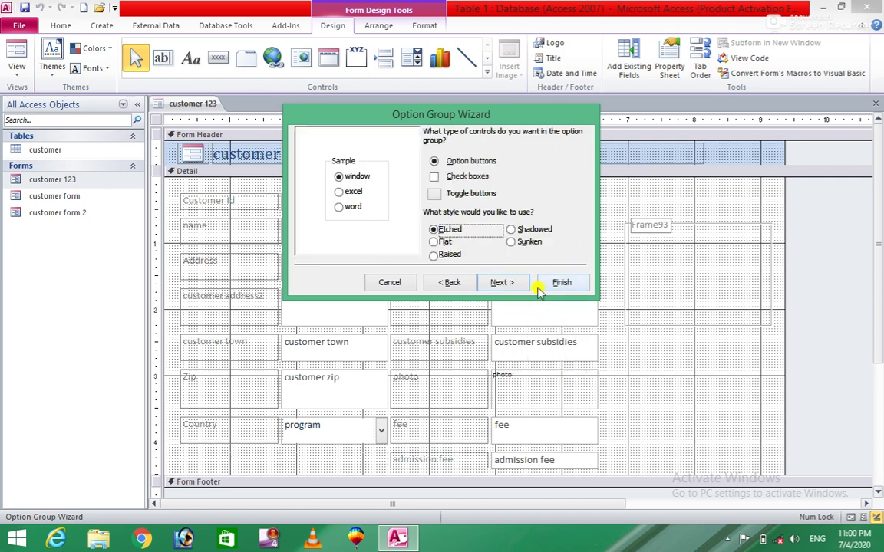
- Try the available control types and frame styles, settling on toggle buttons with the Etched style for the option group
left_click(439, 176)
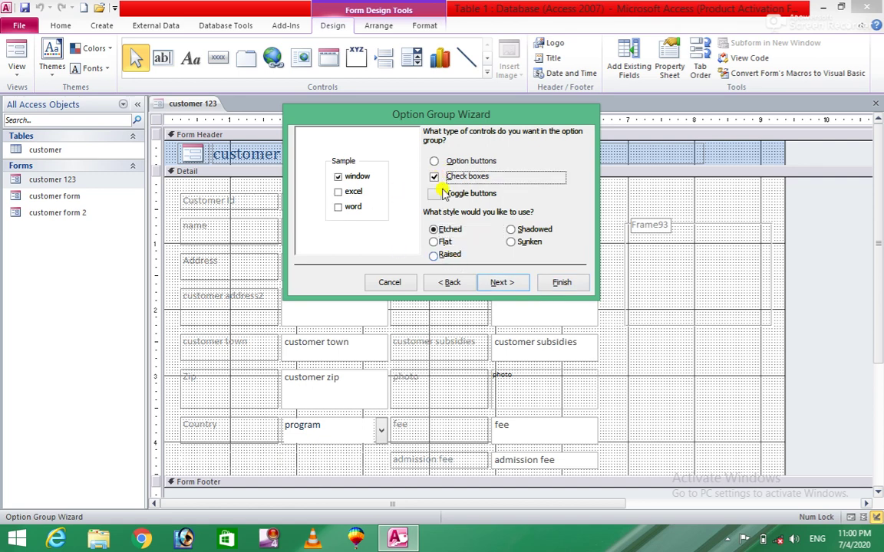
left_click(436, 194)
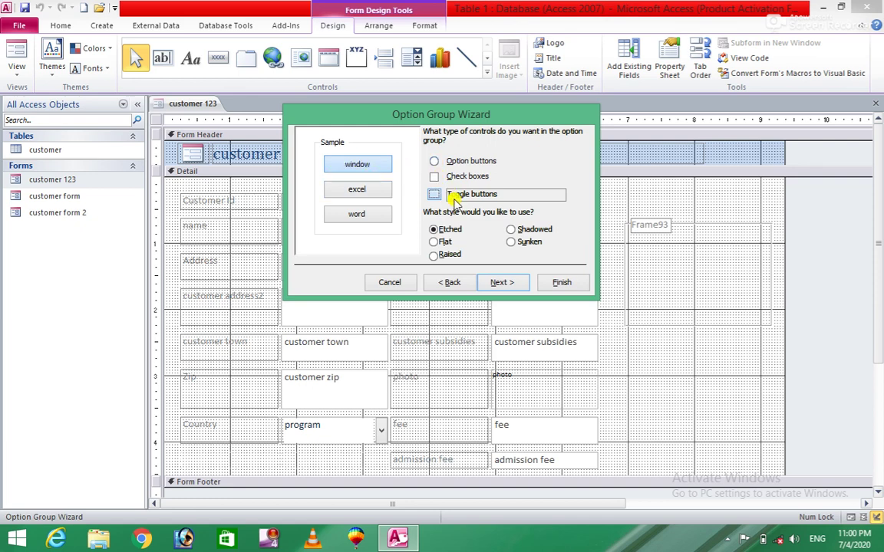
left_click(512, 230)
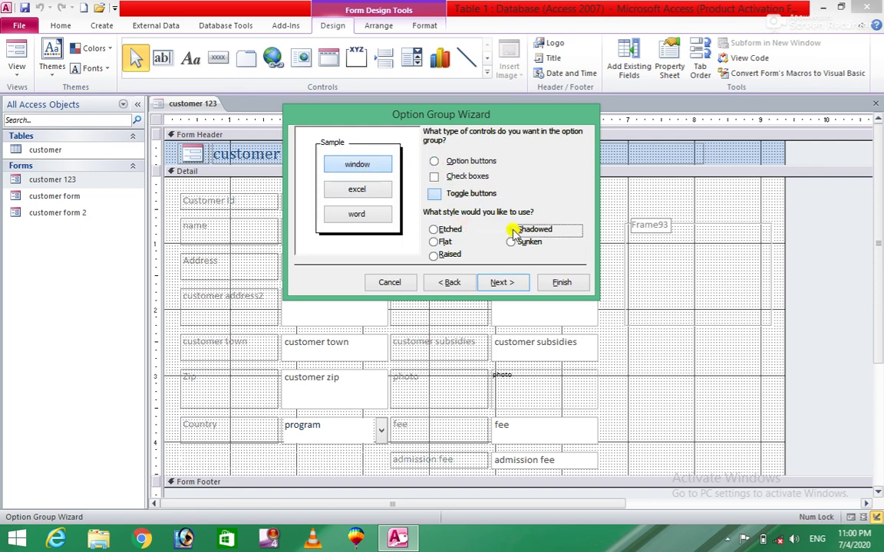
left_click(512, 243)
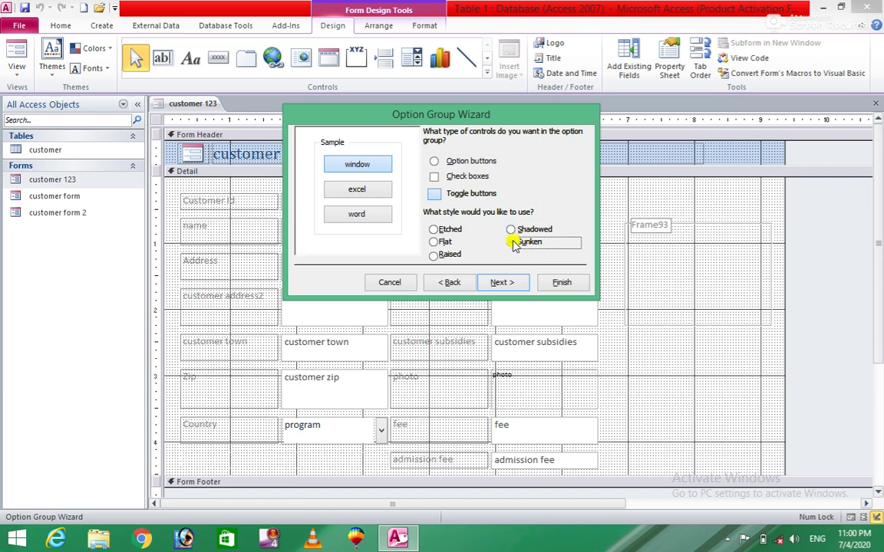
left_click(433, 255)
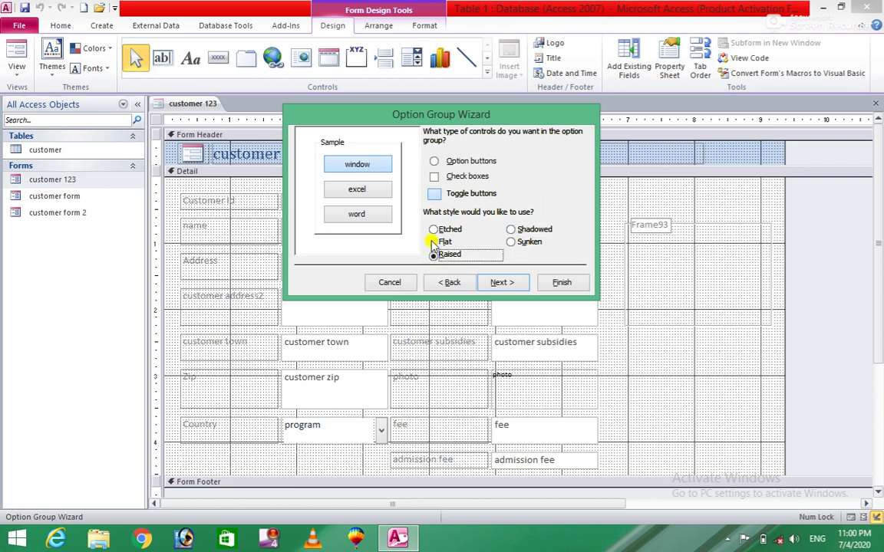
left_click(433, 229)
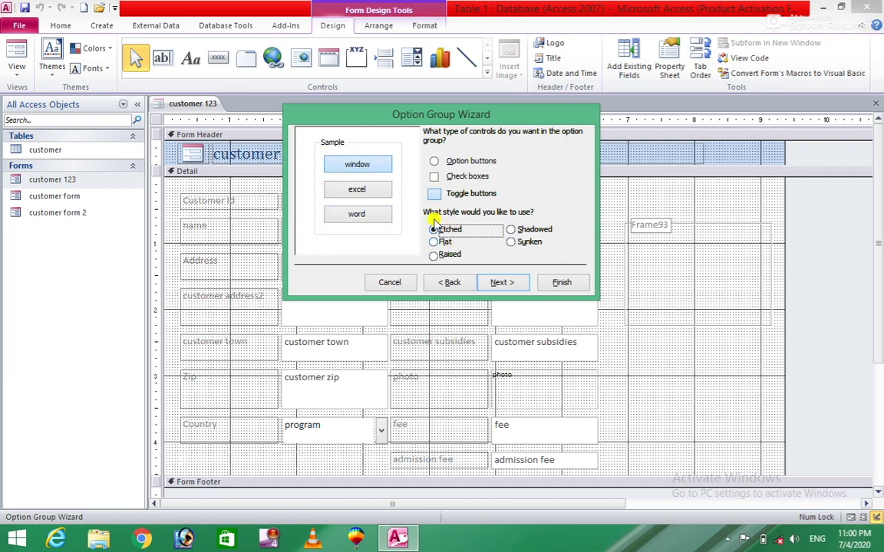
left_click(500, 282)
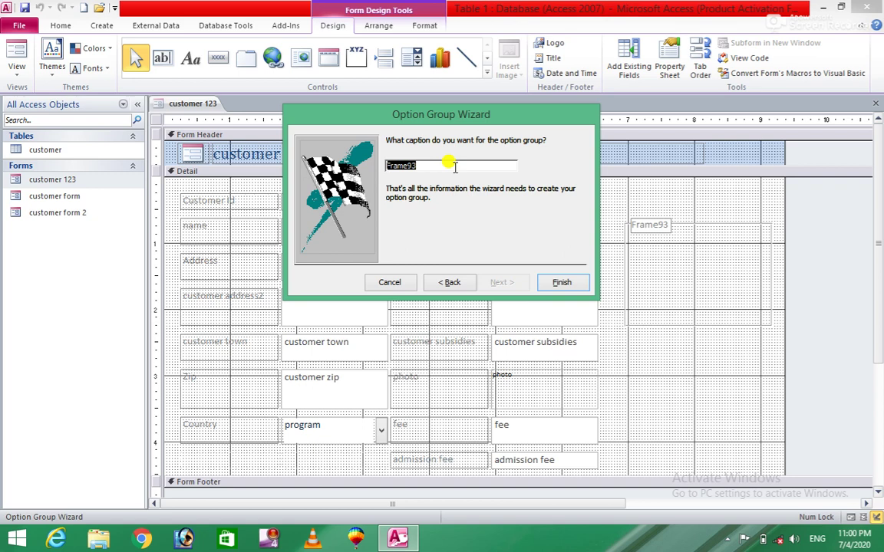
- Keep the default caption for the option group and finish creating it
type("cu")
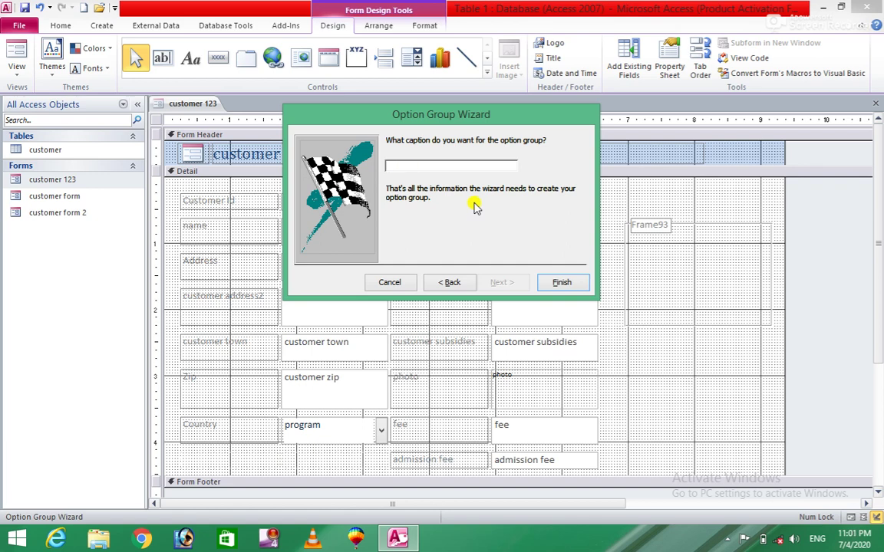
left_click(446, 283)
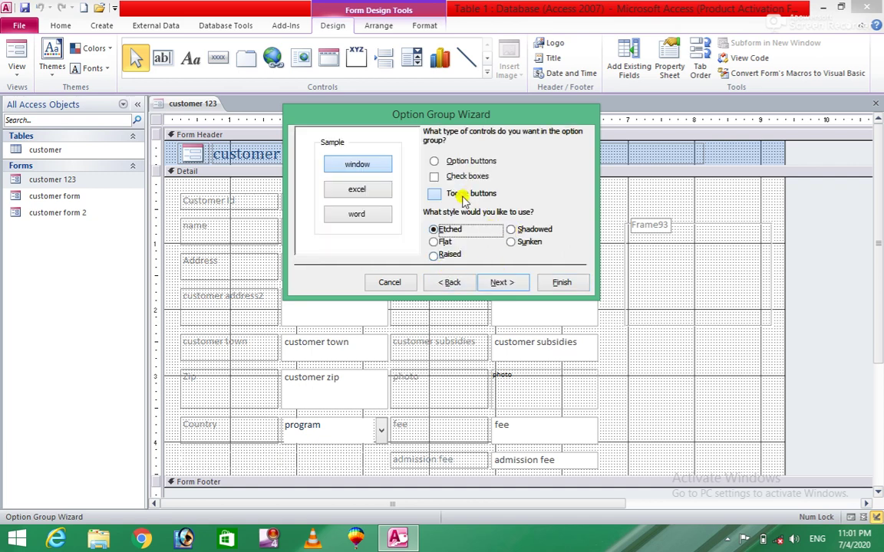
left_click(502, 282)
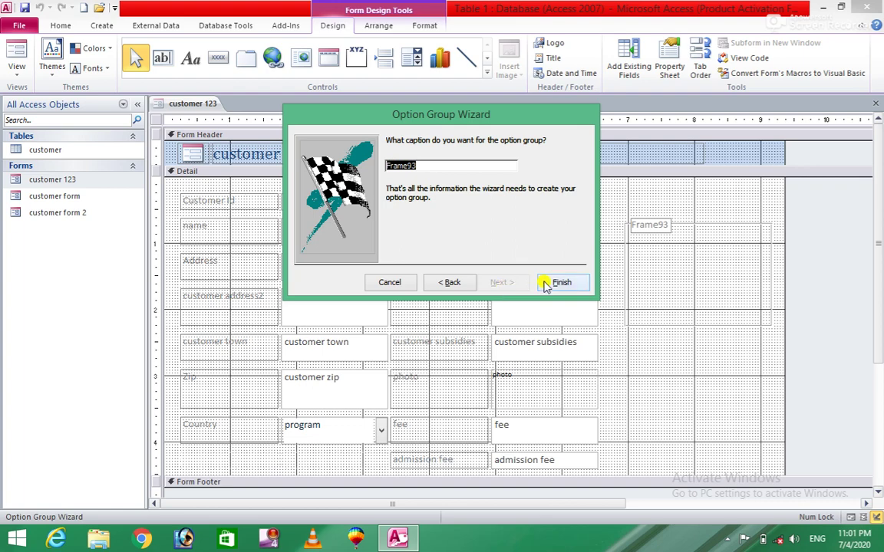
left_click(558, 282)
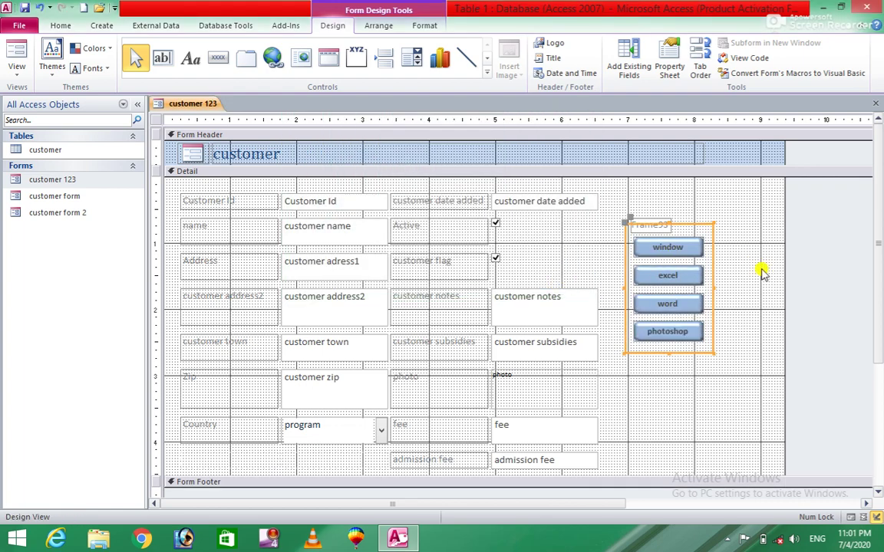
- Test the option group in Form View on the first record by choosing window, excel, word and finally photoshop
left_click(16, 49)
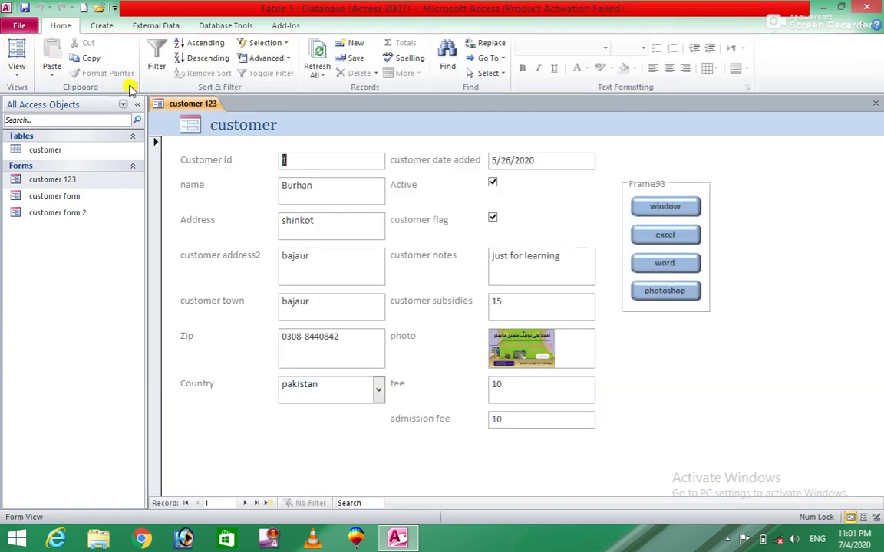
left_click(666, 209)
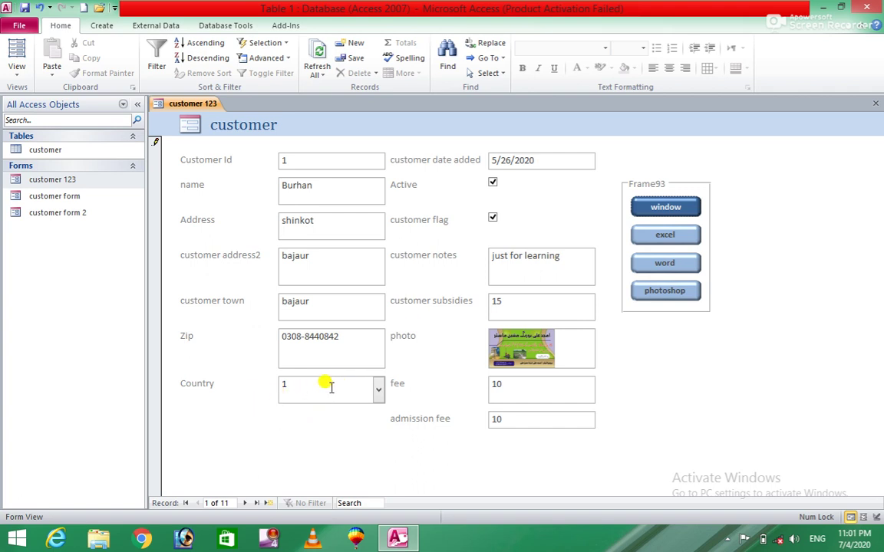
left_click(691, 236)
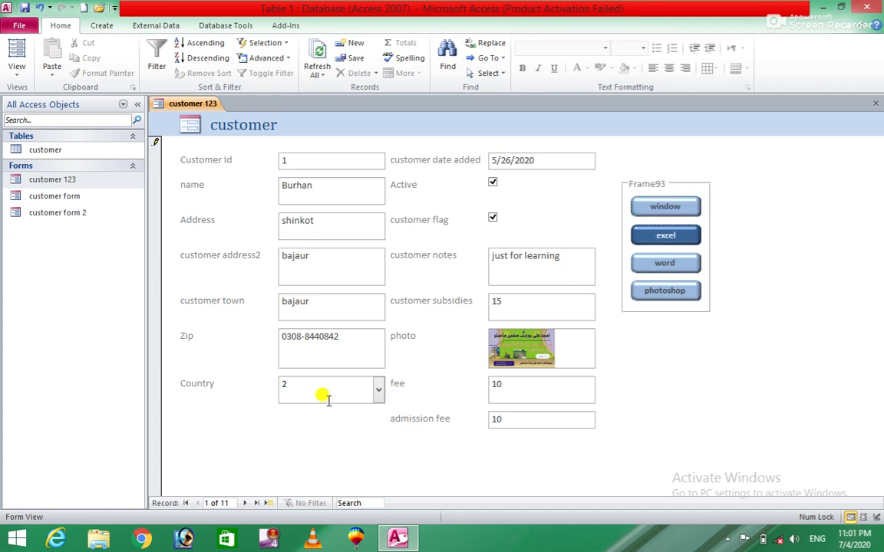
left_click(660, 264)
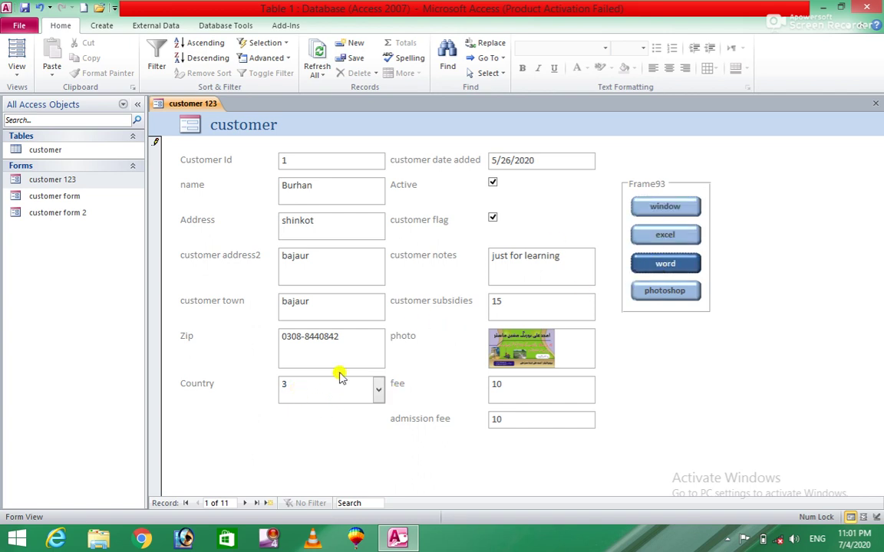
left_click(640, 291)
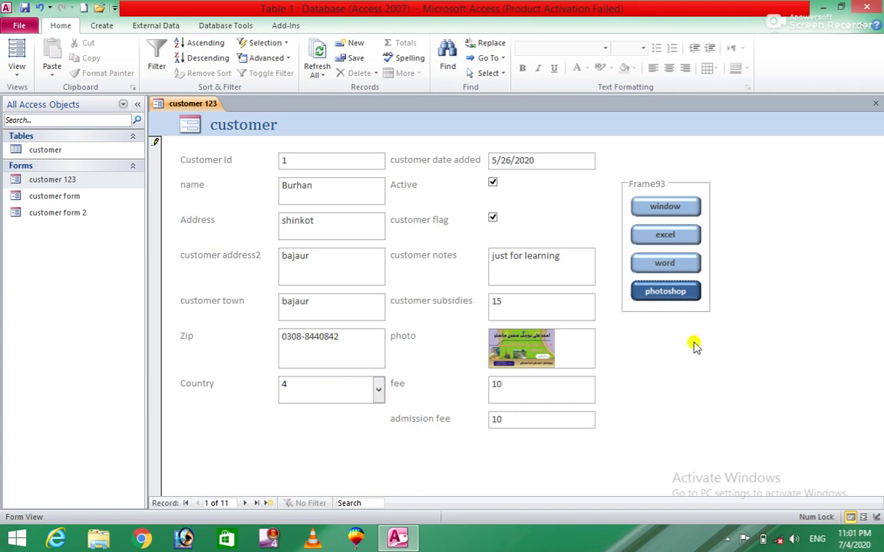
- Reopen customer 123 in Design View and delete the whole option group with its caption and toggle buttons
right_click(65, 181)
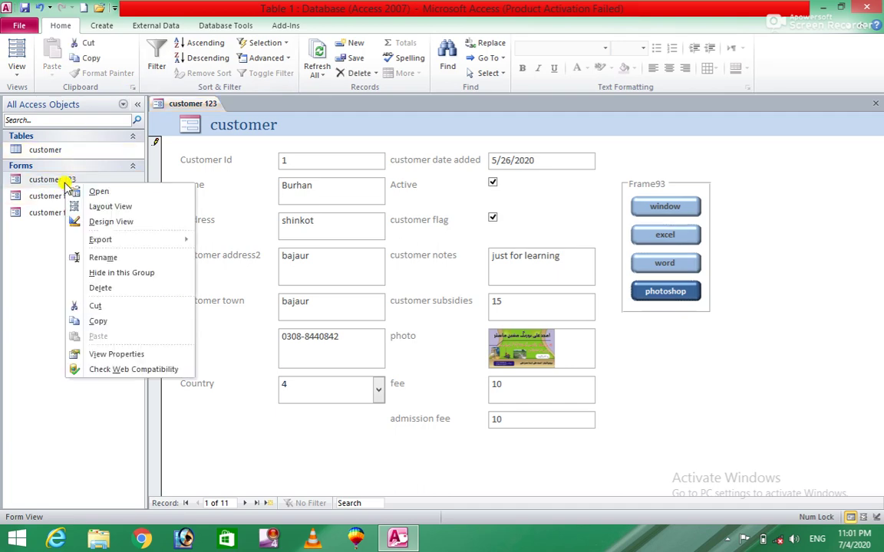
left_click(115, 222)
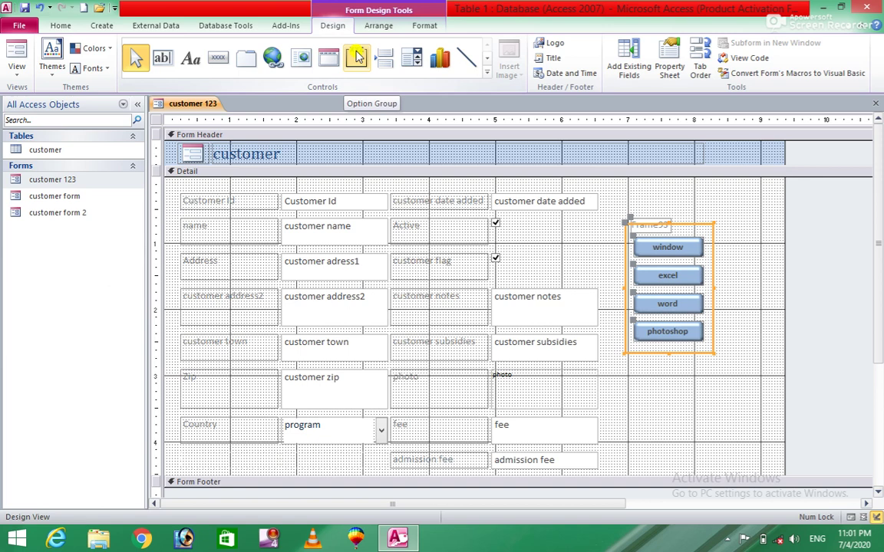
left_click(394, 69)
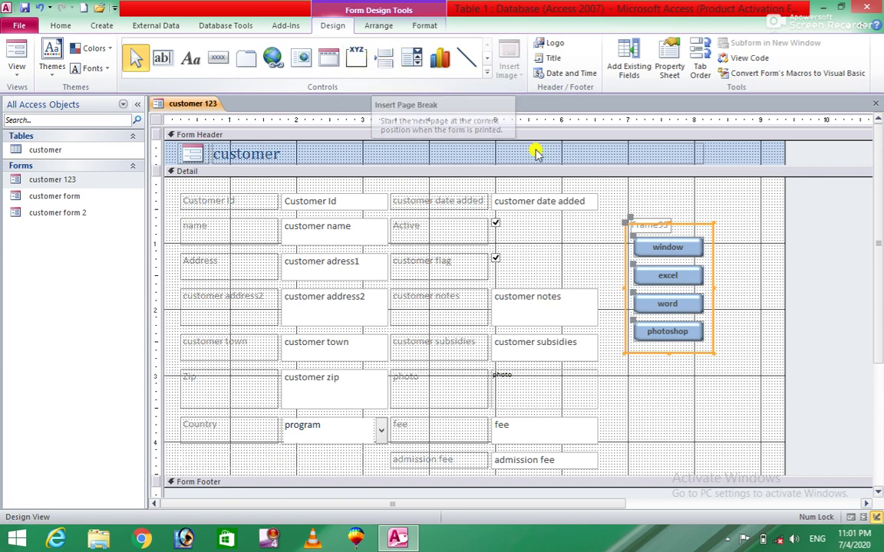
left_click_drag(714, 389, 612, 178)
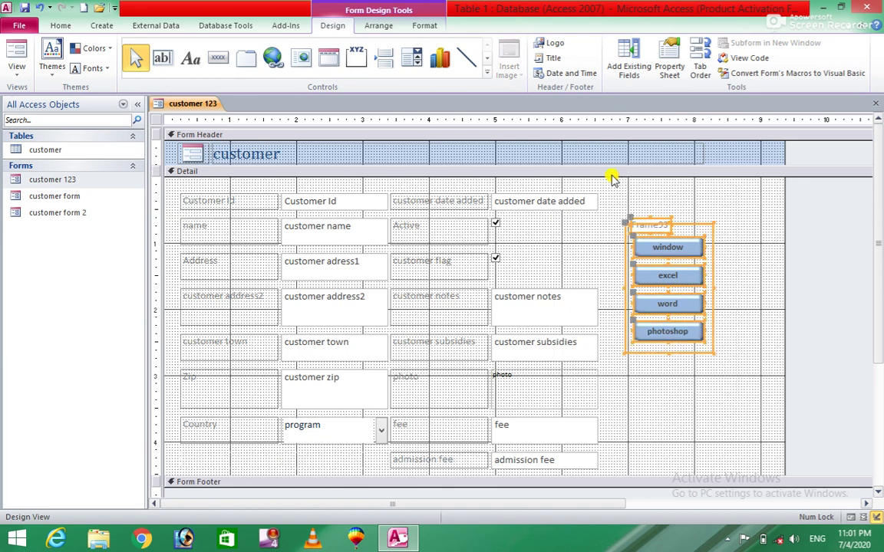
key("Delete")
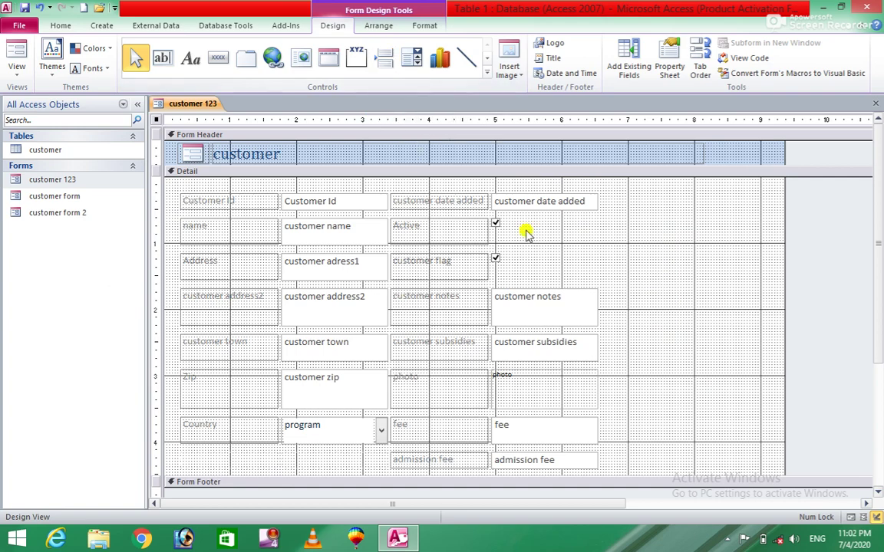
- Check the customer 123 form in Form View and Print Preview to see how records fall on the page, then close the preview
left_click(16, 57)
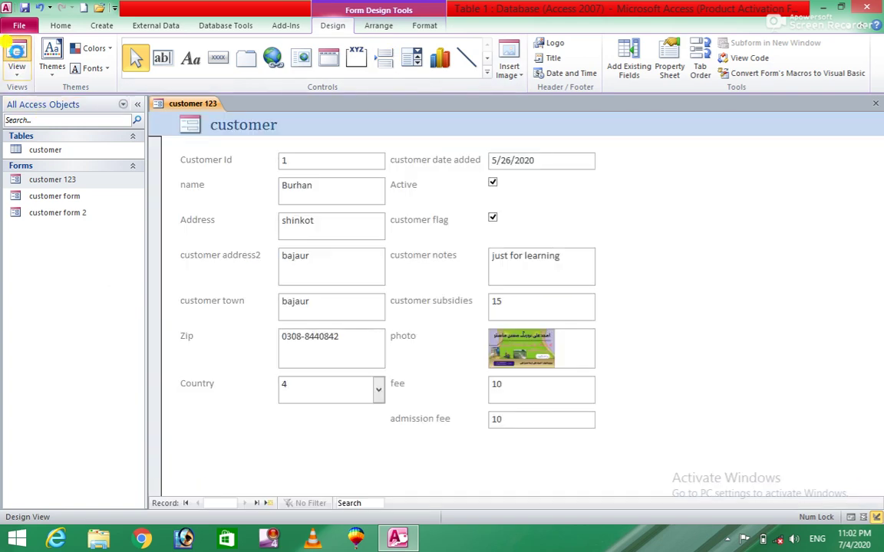
left_click(19, 29)
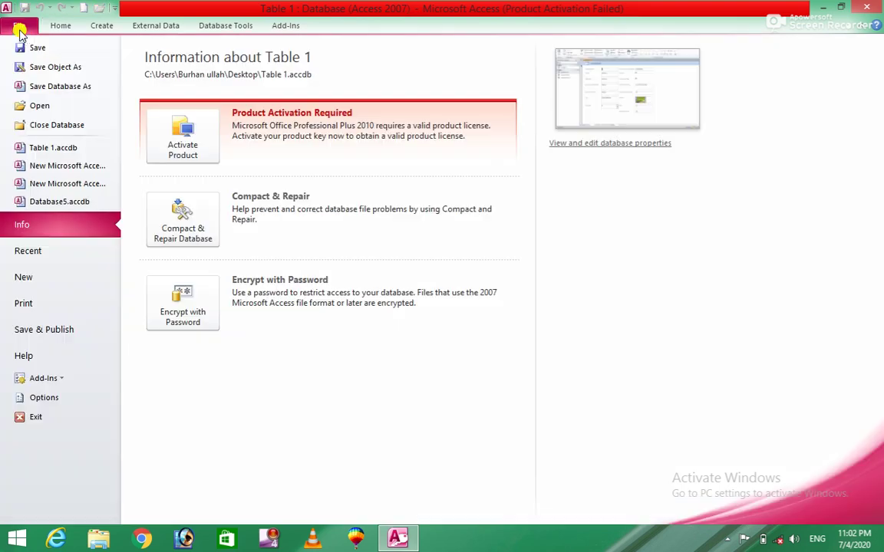
left_click(31, 306)
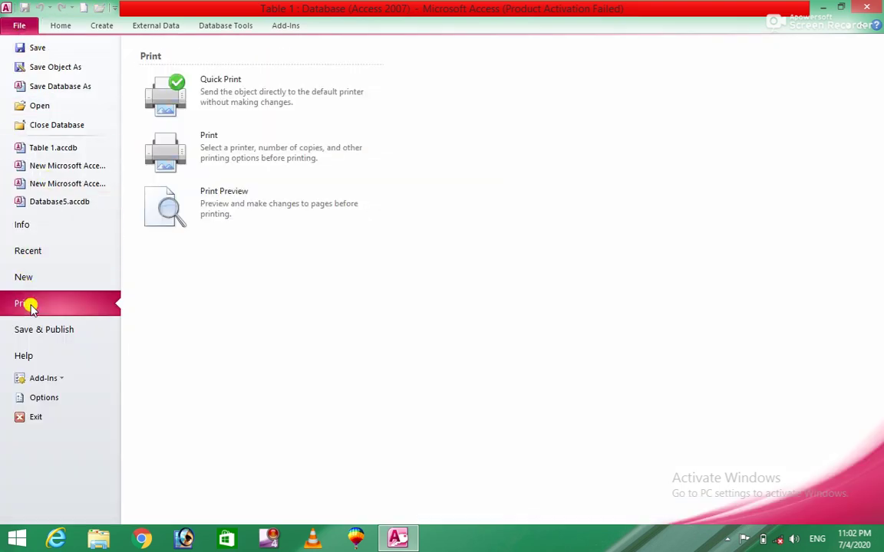
left_click(193, 218)
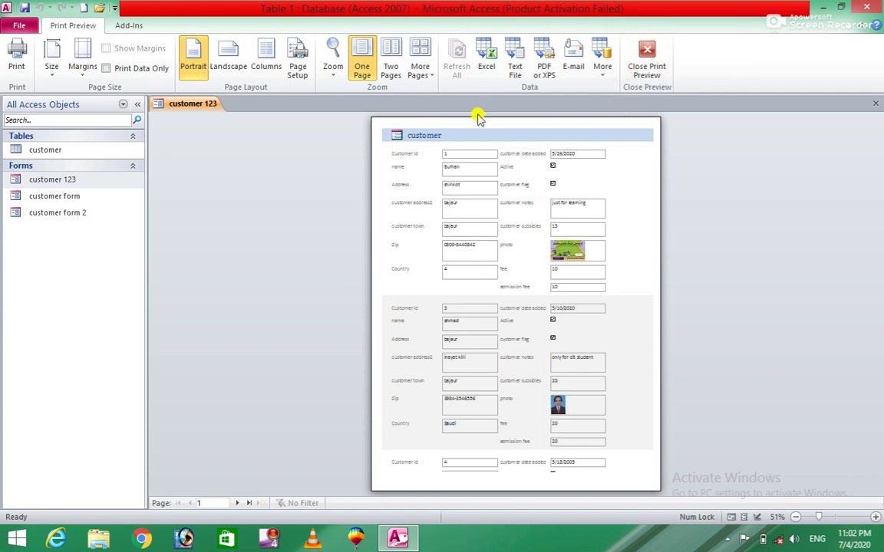
left_click(647, 55)
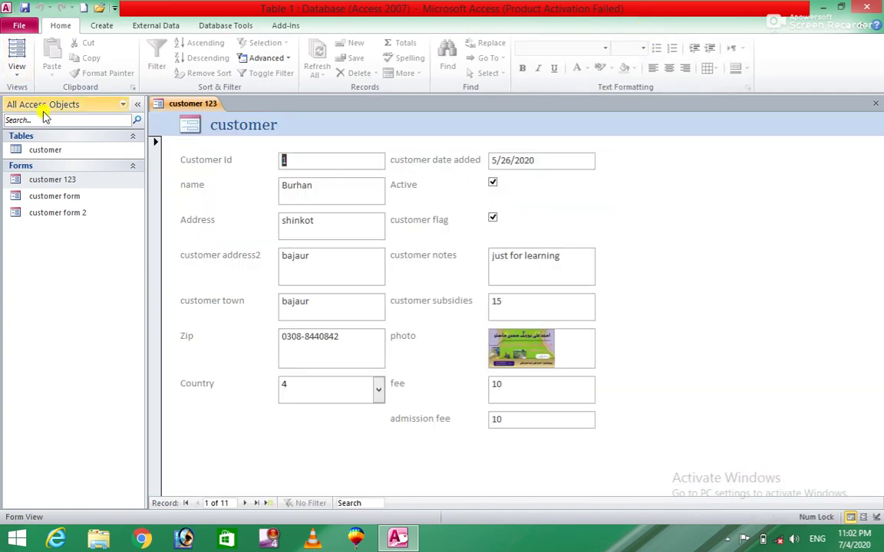
- Reopen customer 123 in Design View and insert a page break at the lower-left end of the Detail section, below the Country field
left_click(59, 181)
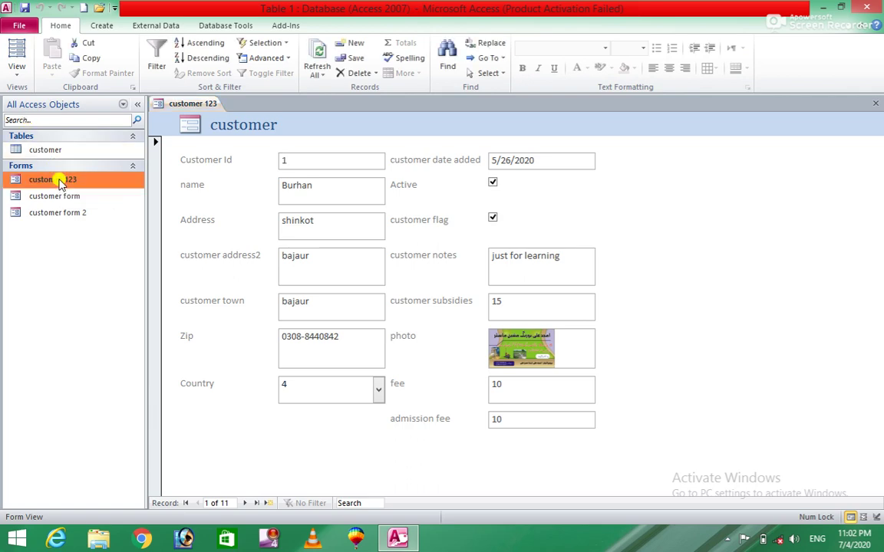
right_click(59, 181)
left_click(121, 219)
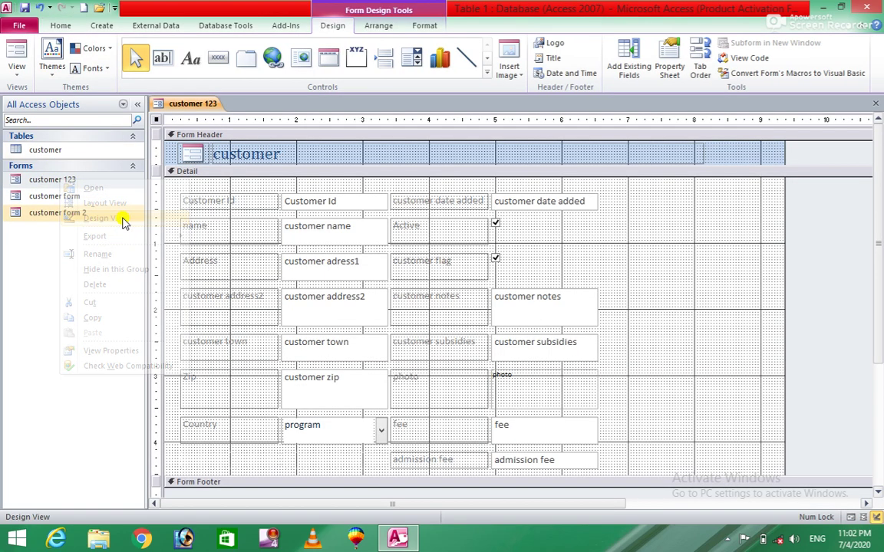
left_click(389, 62)
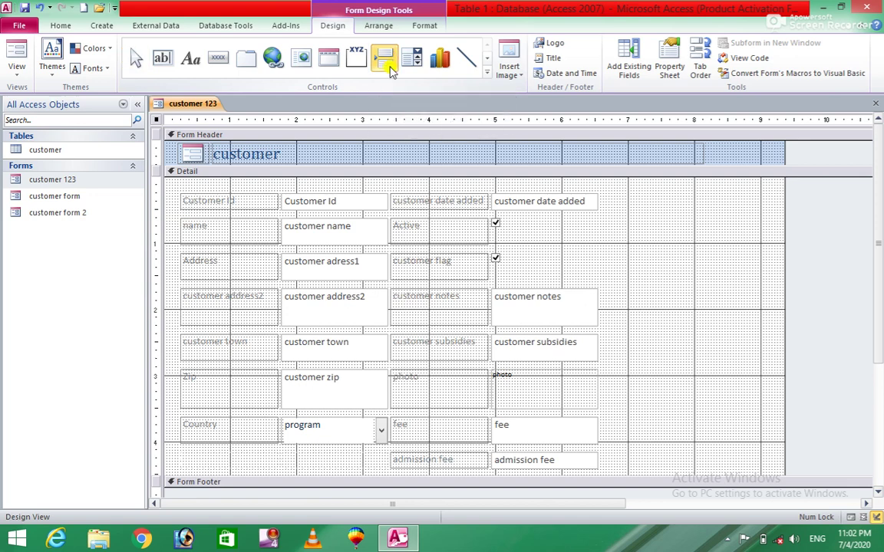
left_click(166, 468)
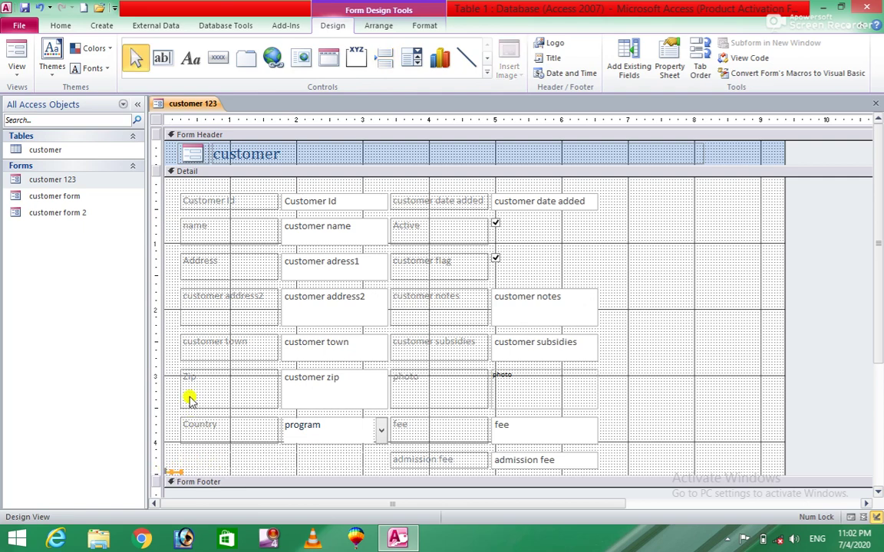
- Preview the printed customer 123 form with the page break in place, then close the preview
left_click(16, 52)
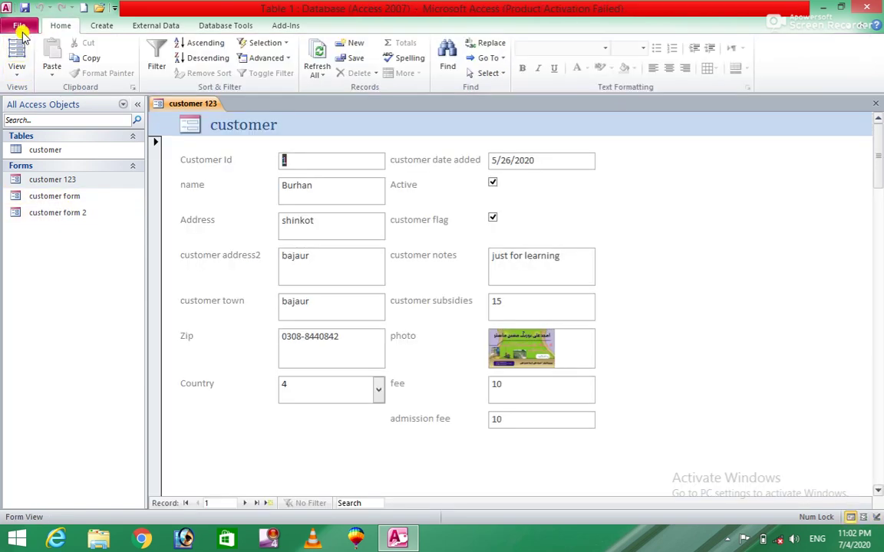
left_click(22, 27)
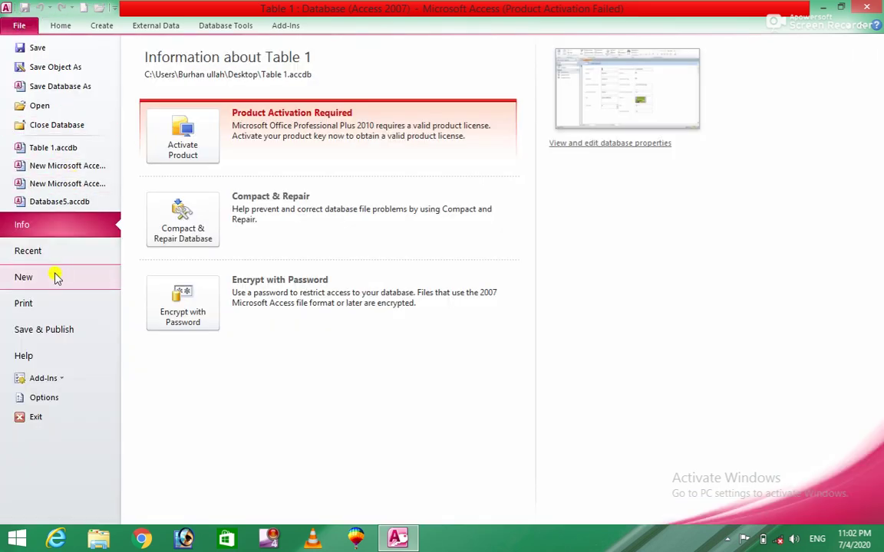
left_click(38, 308)
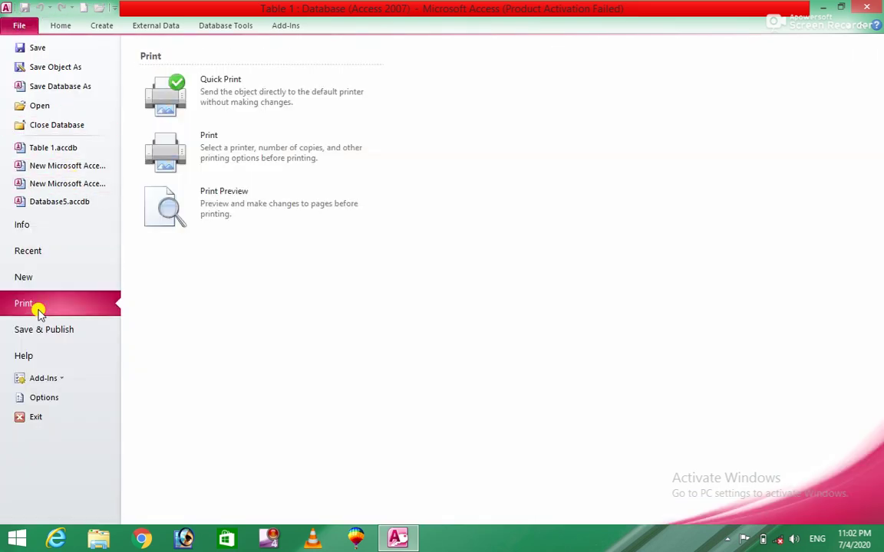
left_click(238, 202)
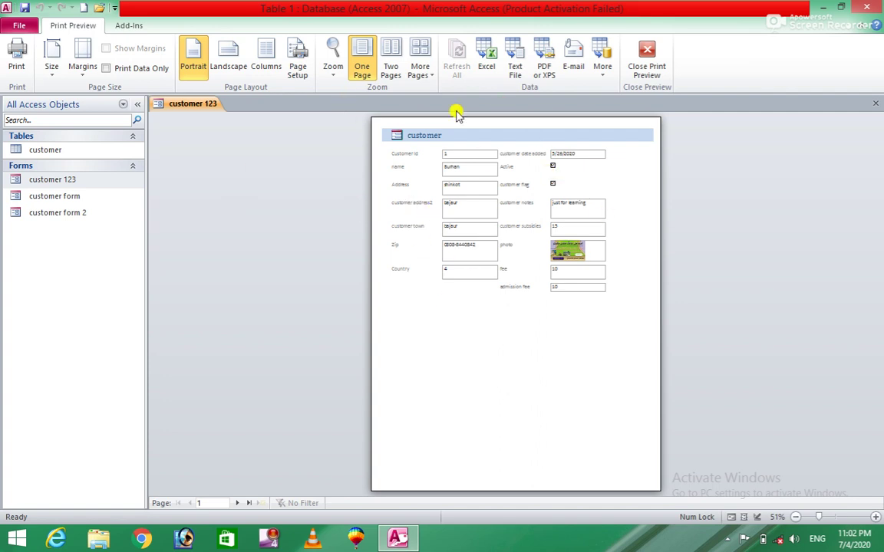
left_click(643, 55)
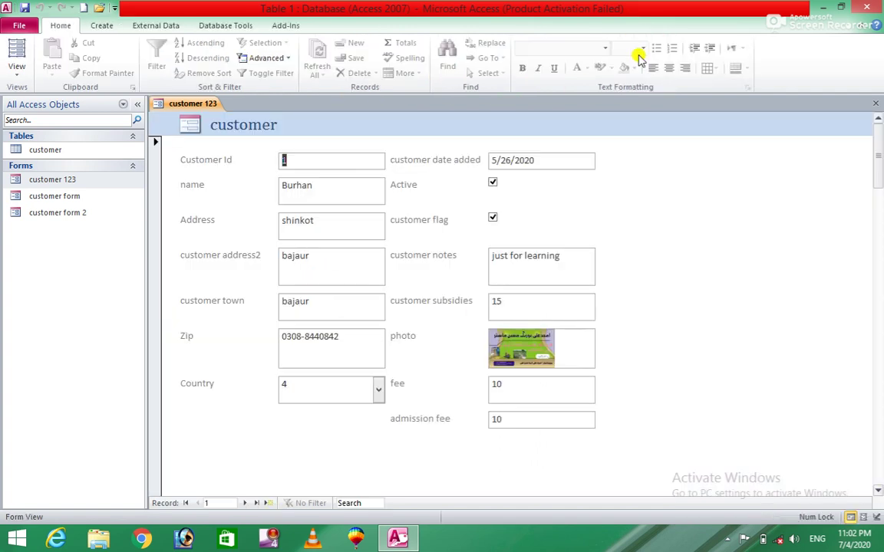
- Reopen customer 123 in Design View and draw a combo box beside the second field column that uses typed-in values
right_click(73, 178)
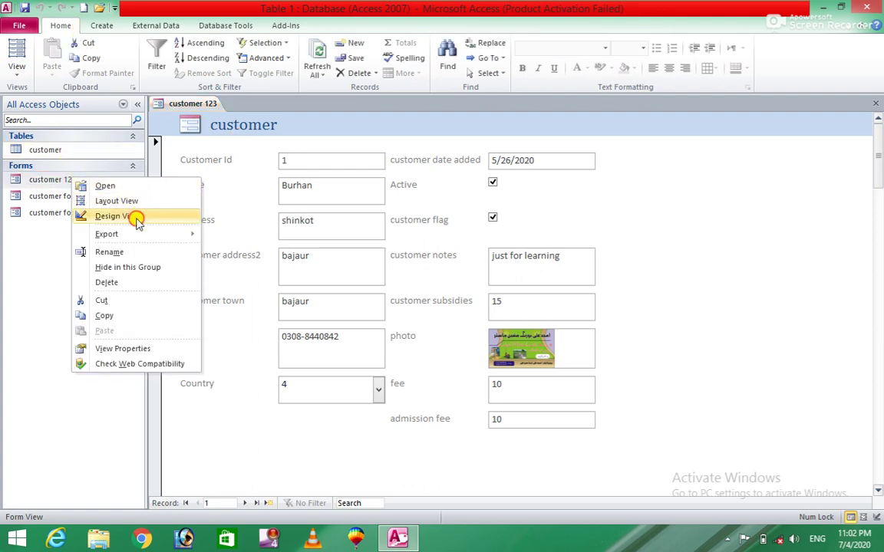
left_click(132, 217)
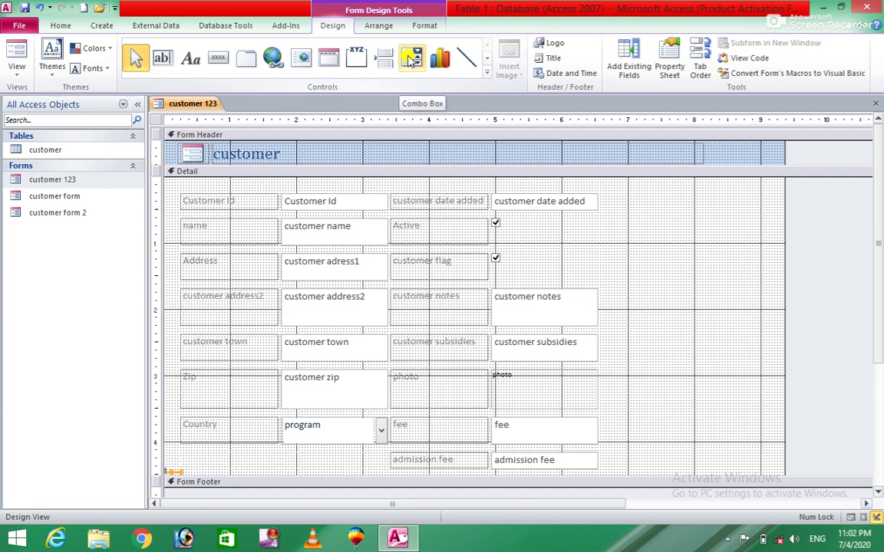
left_click(412, 62)
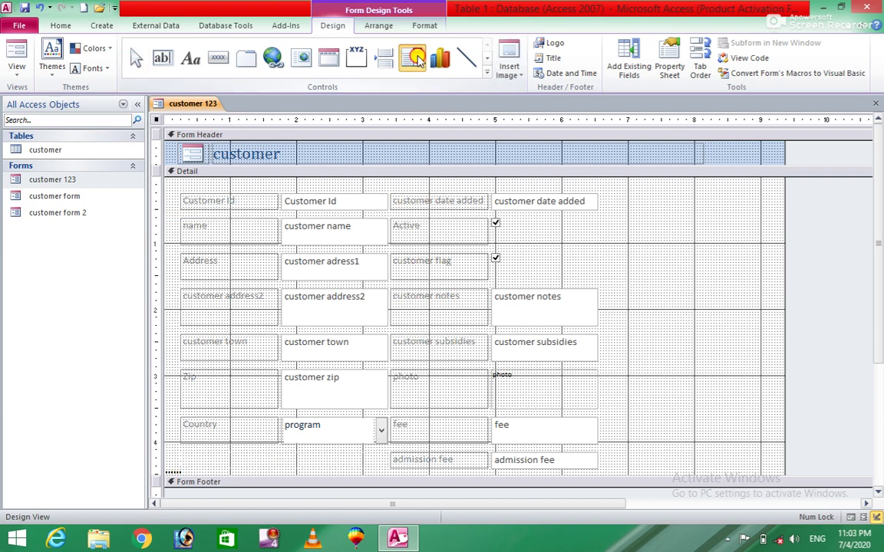
left_click(411, 59)
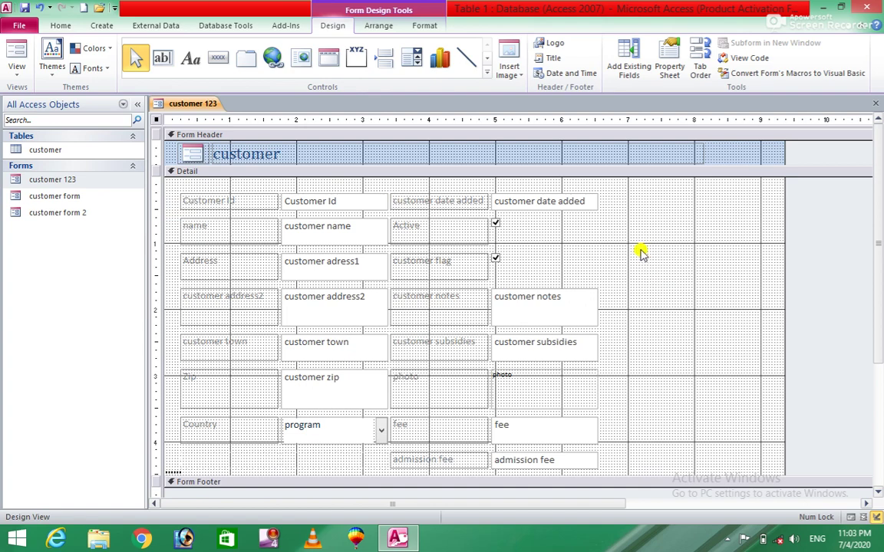
left_click(412, 59)
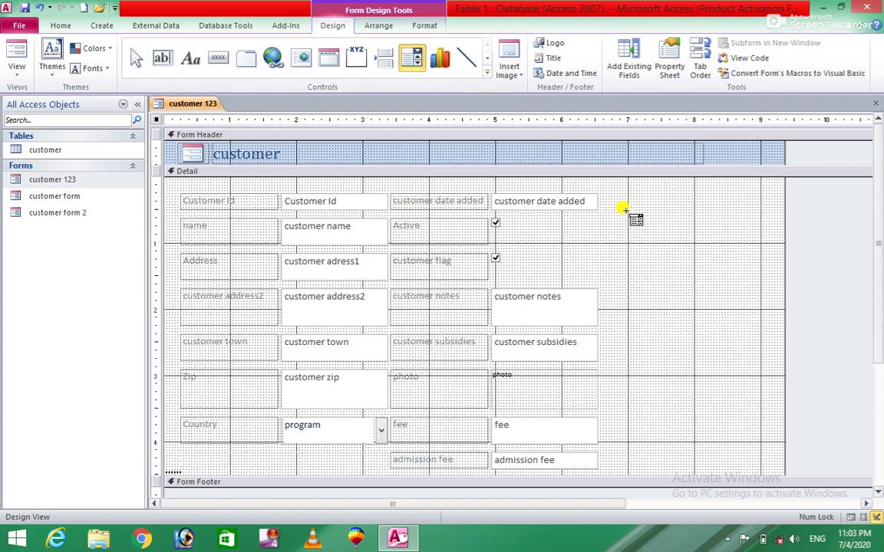
left_click_drag(625, 214, 751, 354)
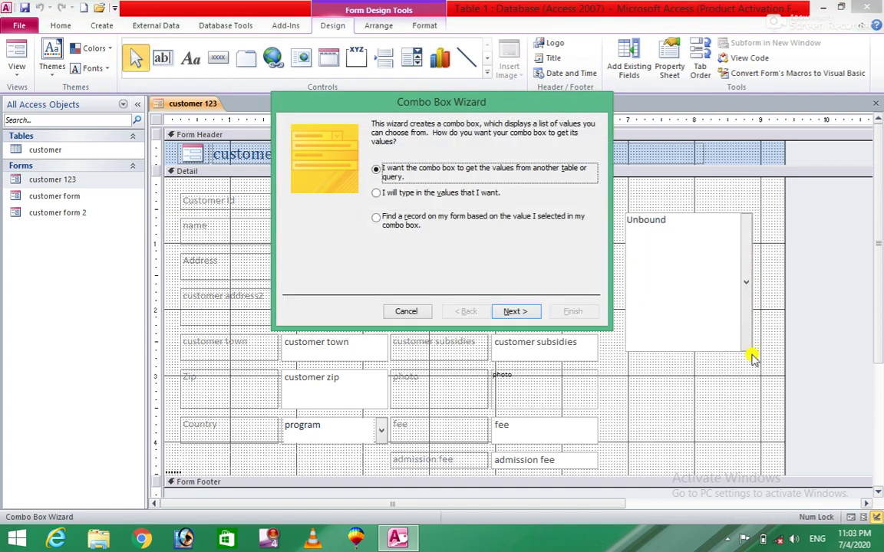
left_click(374, 194)
left_click(513, 311)
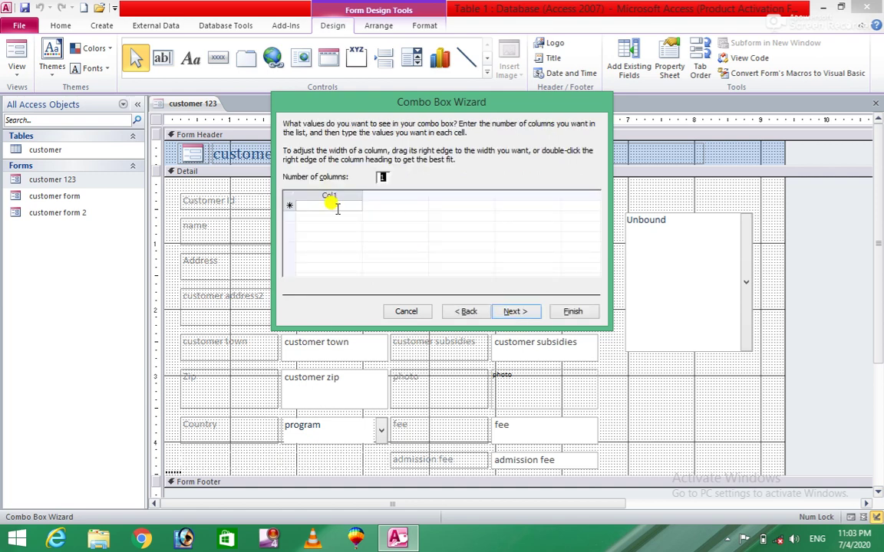
- Enter window, word, excel and photoshop as the combo box's list values in the single column
left_click(337, 206)
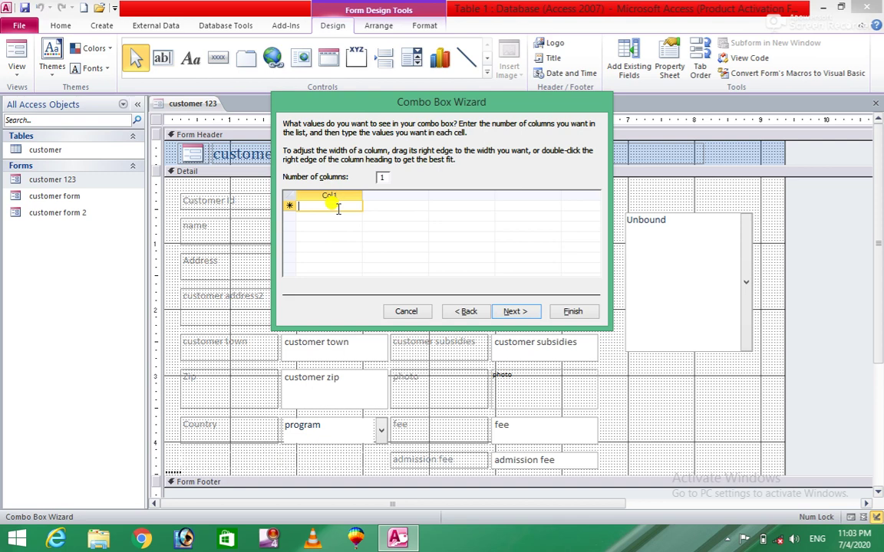
type("win")
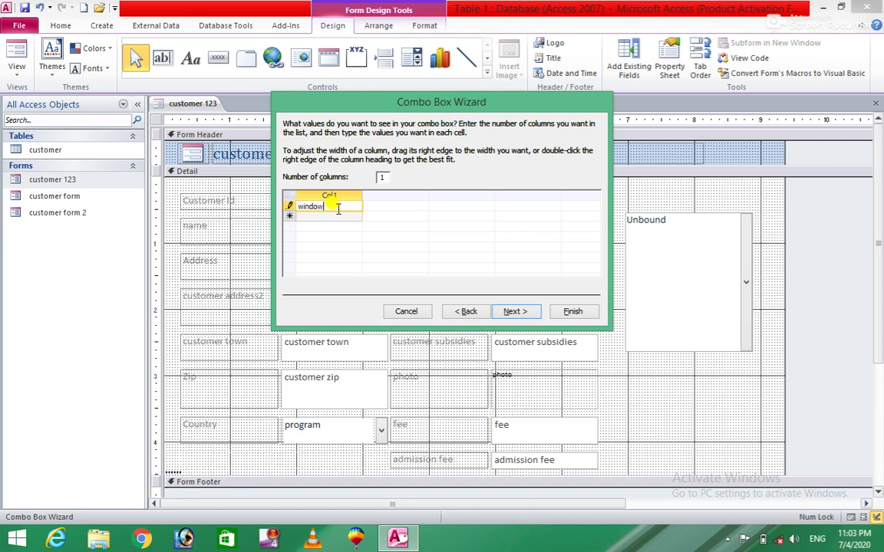
type("dow")
key("Return")
type("word")
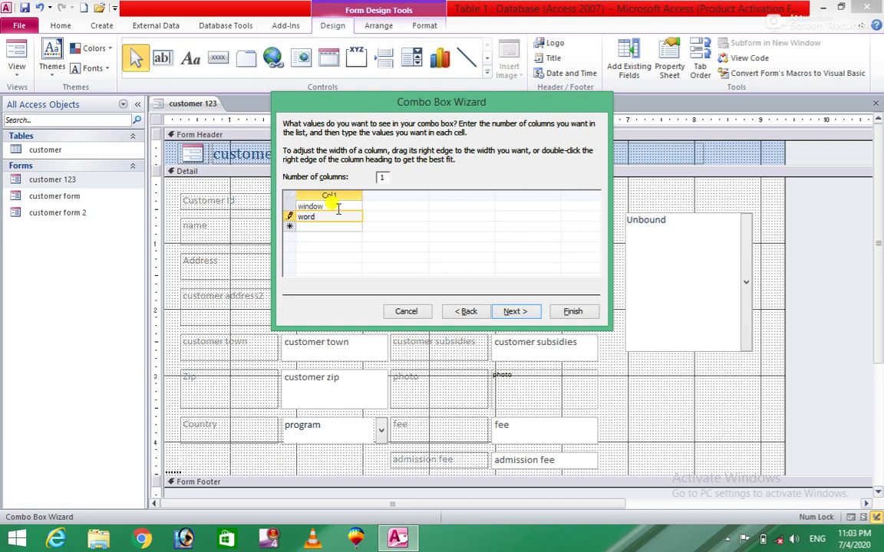
key("Tab")
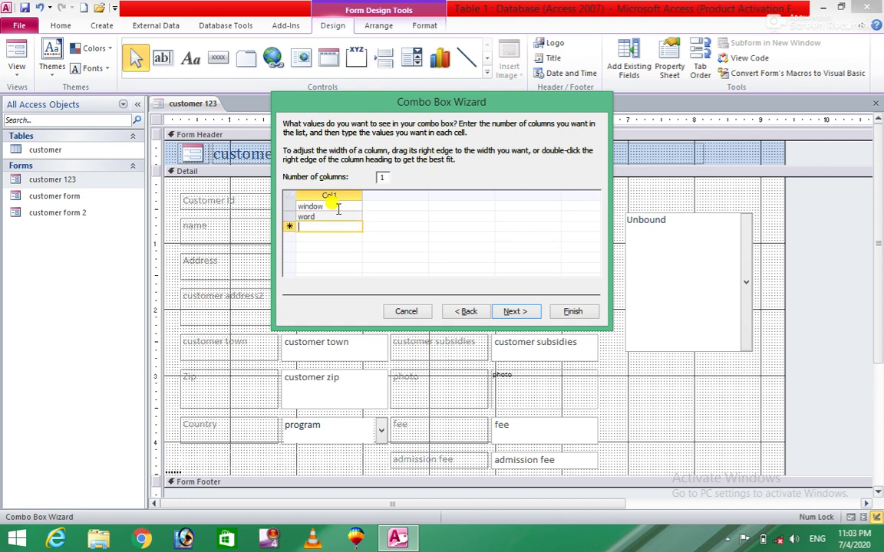
type("excel")
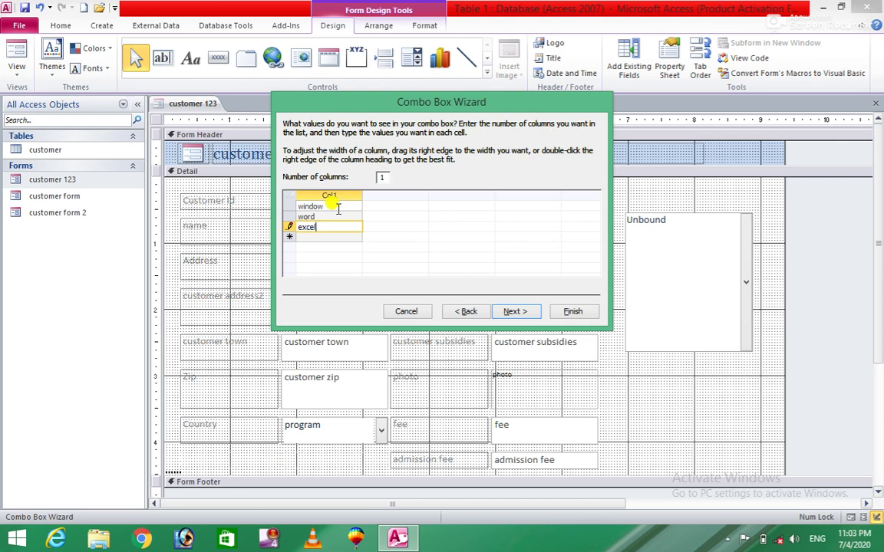
key("Tab")
type("p")
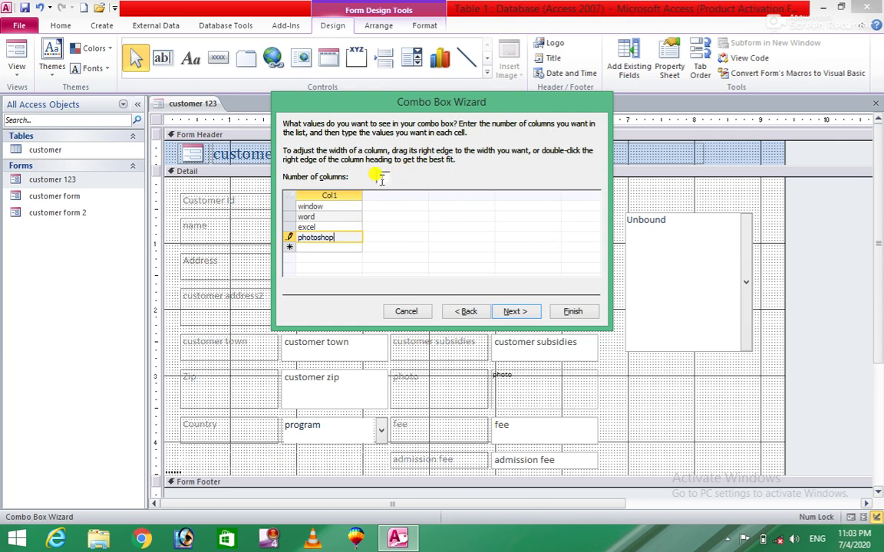
left_click(380, 175)
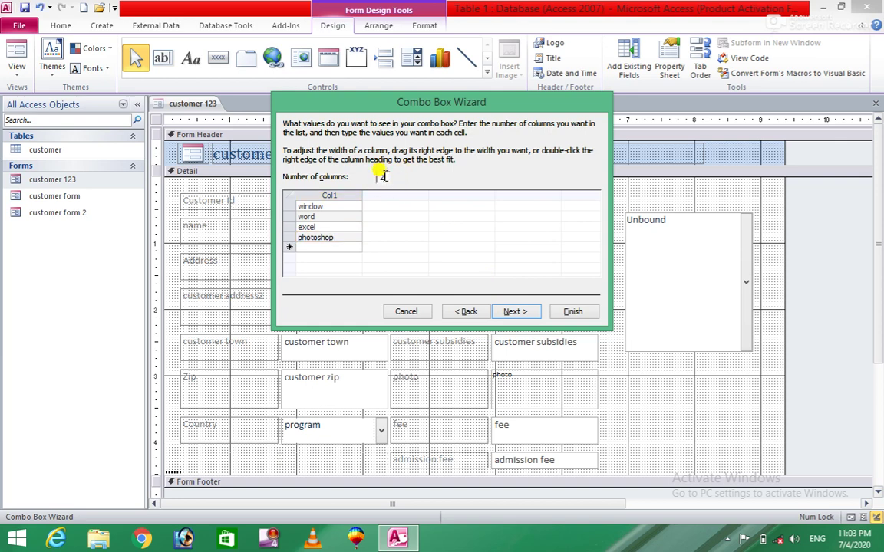
type("2")
left_click(513, 310)
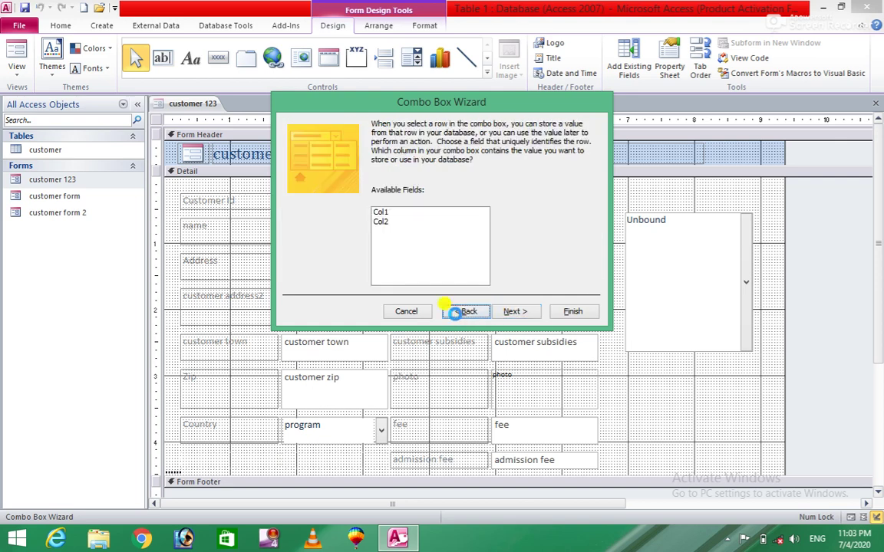
left_click(458, 311)
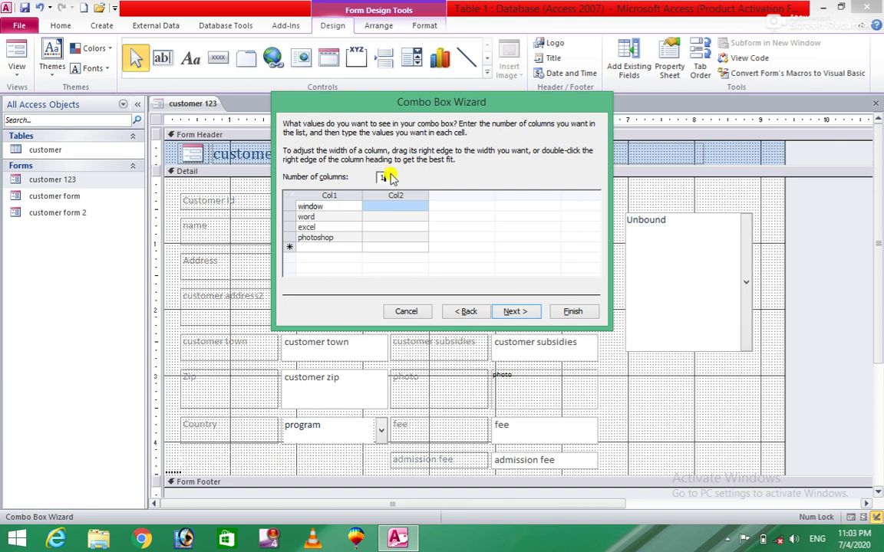
- With a single-column list, store the combo box's value in the program field and finish the wizard with the default label
left_click(506, 313)
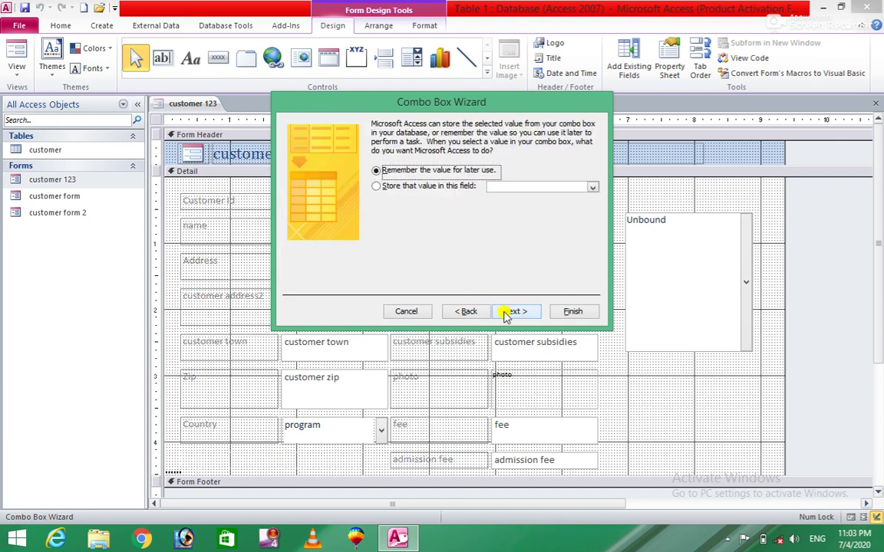
left_click(377, 187)
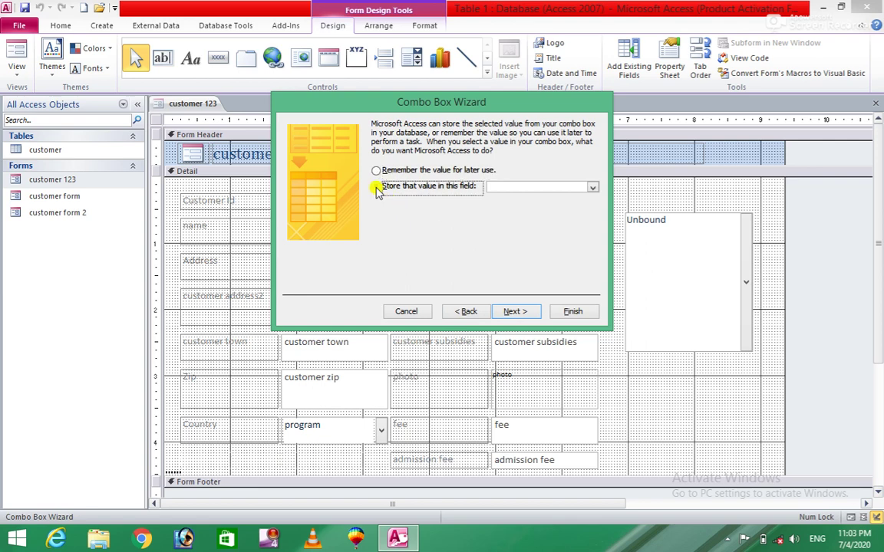
left_click(595, 190)
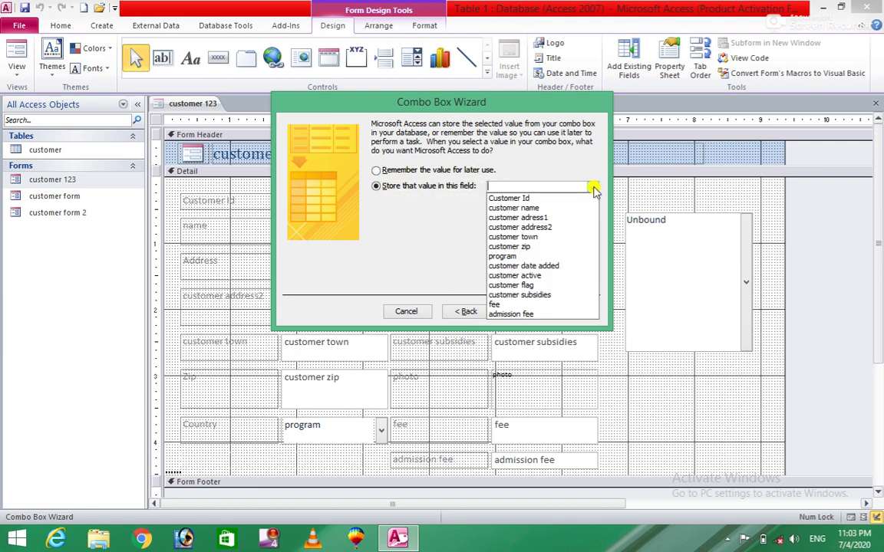
left_click(513, 262)
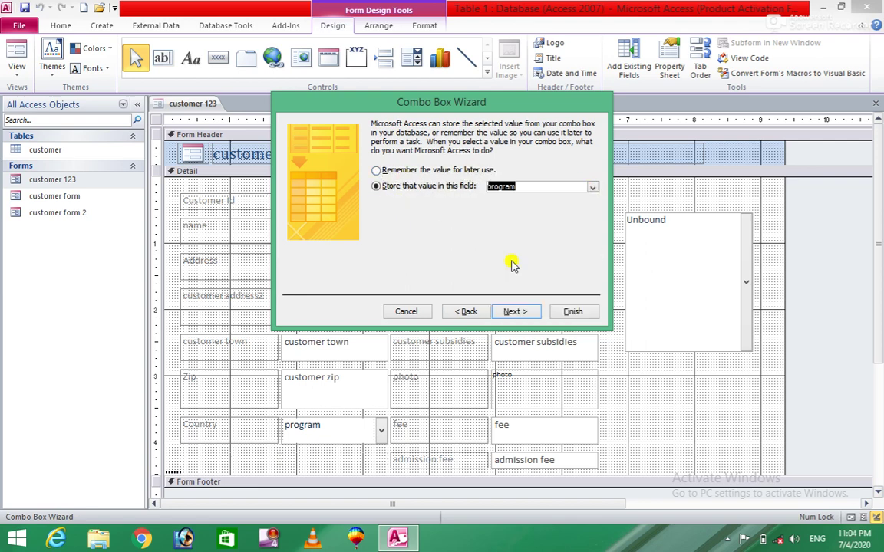
left_click(512, 311)
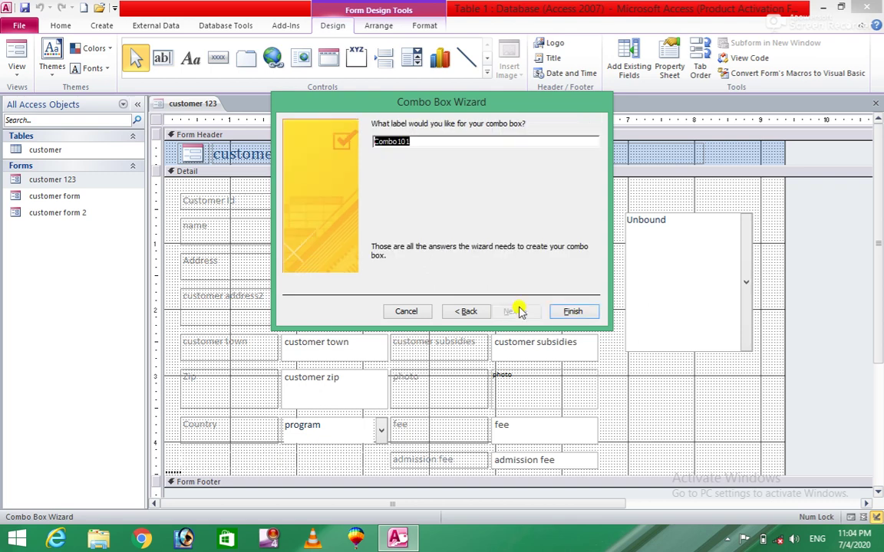
left_click(571, 312)
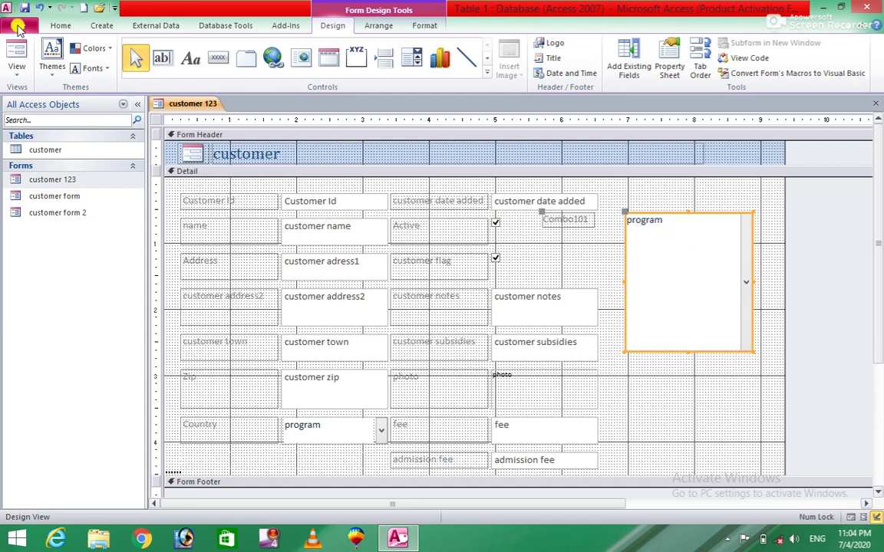
- Switch to Form View and try the new combo box on the first record, choosing iran and then china
left_click(16, 55)
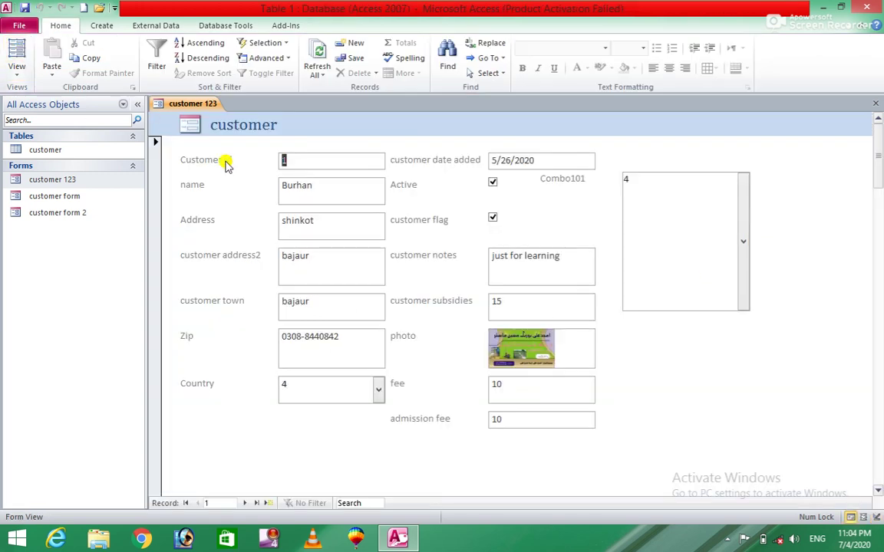
left_click(744, 242)
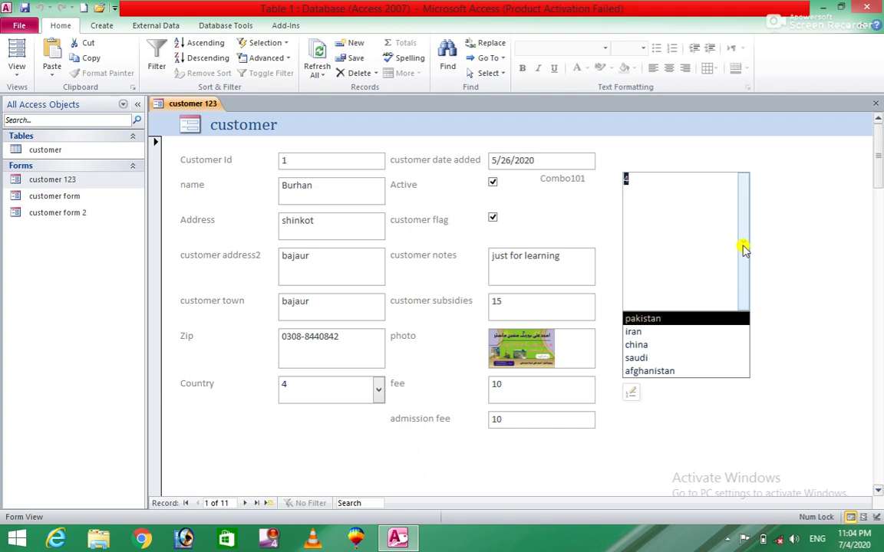
left_click(650, 335)
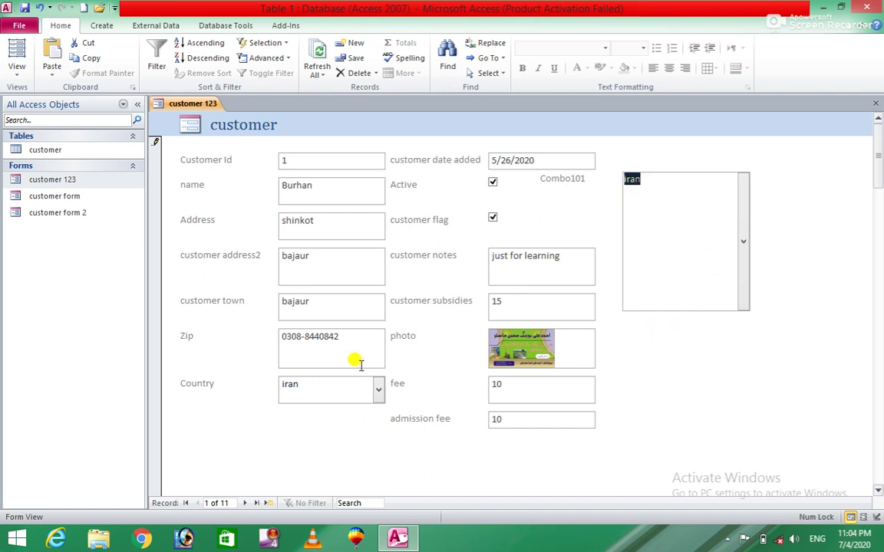
left_click(743, 247)
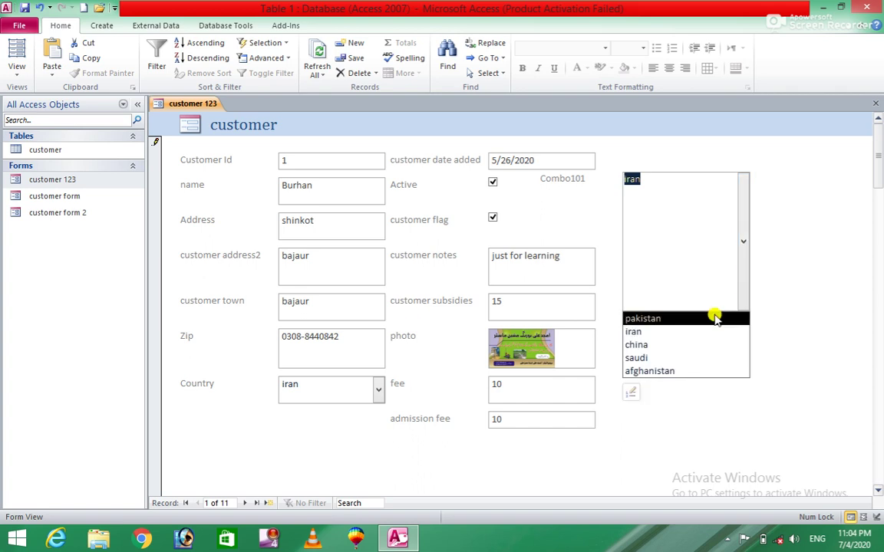
left_click(636, 347)
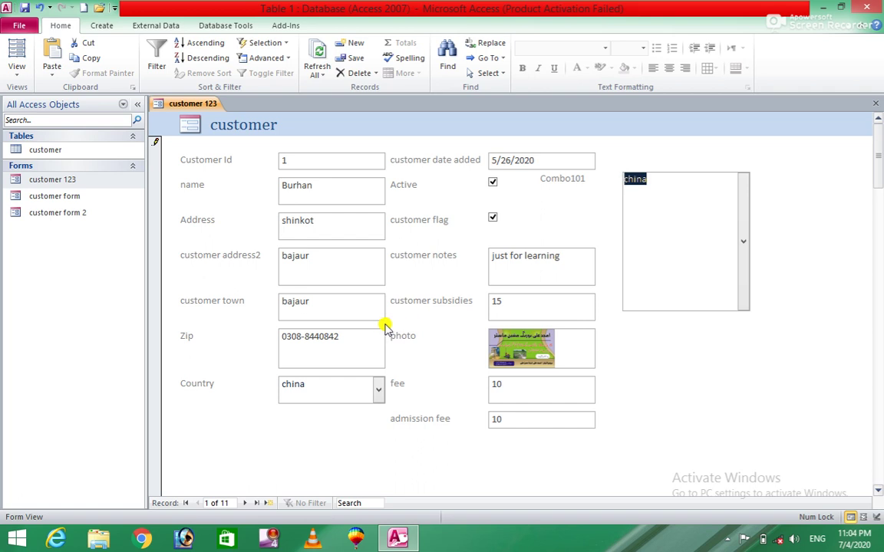
- Return to Design View and compare the Country combo box with the new combo box and the field each is bound to
right_click(87, 179)
left_click(130, 221)
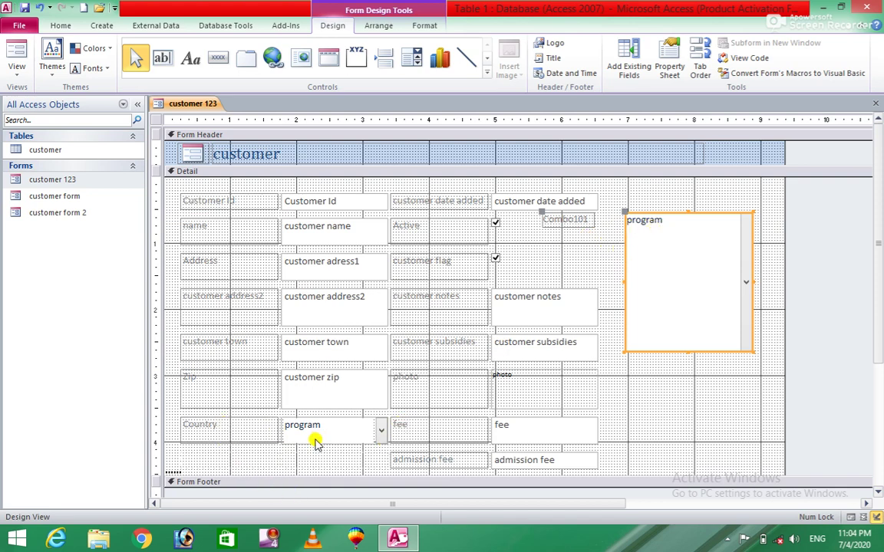
left_click(203, 432)
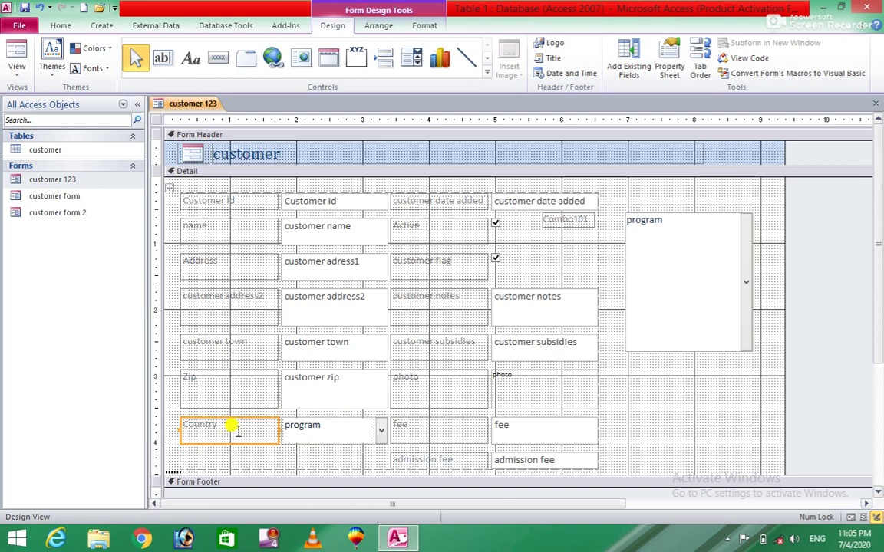
left_click(79, 183)
right_click(79, 186)
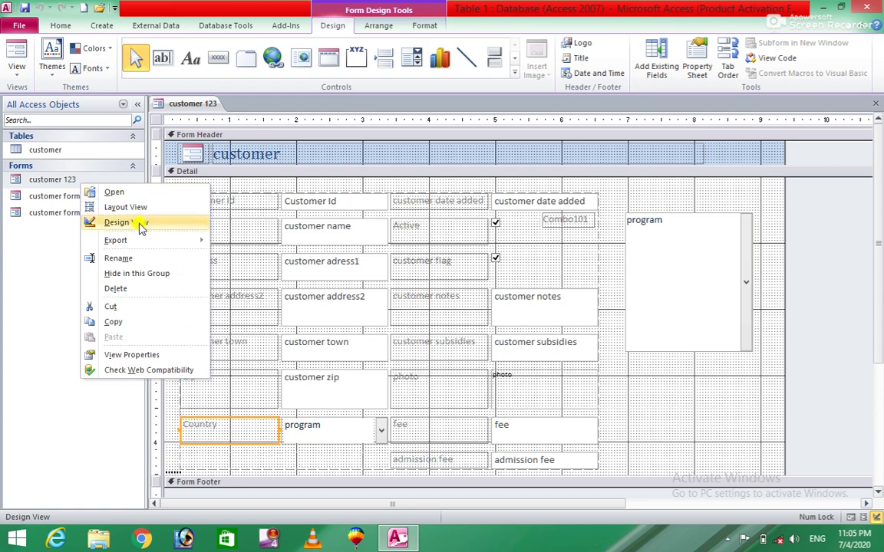
left_click(113, 223)
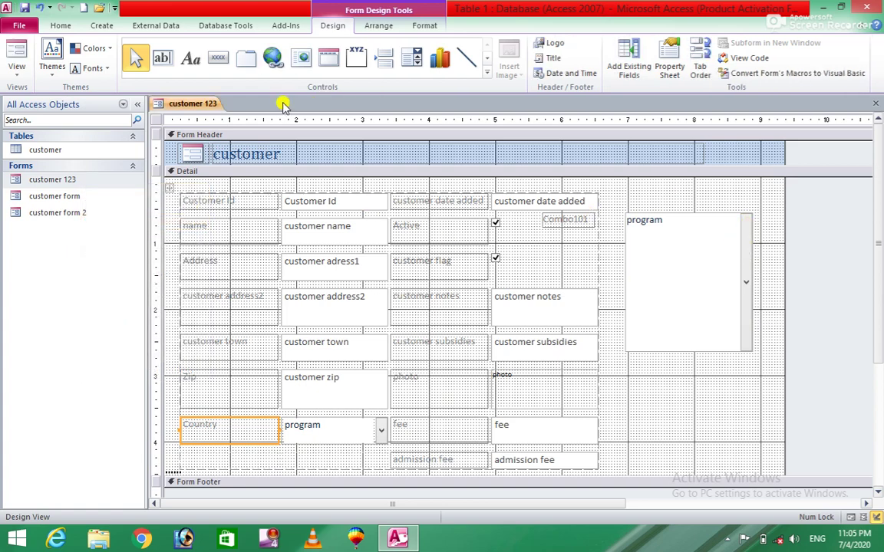
- Switch back to Form View and choose afghanistan in the new combo box for the first record
left_click(15, 51)
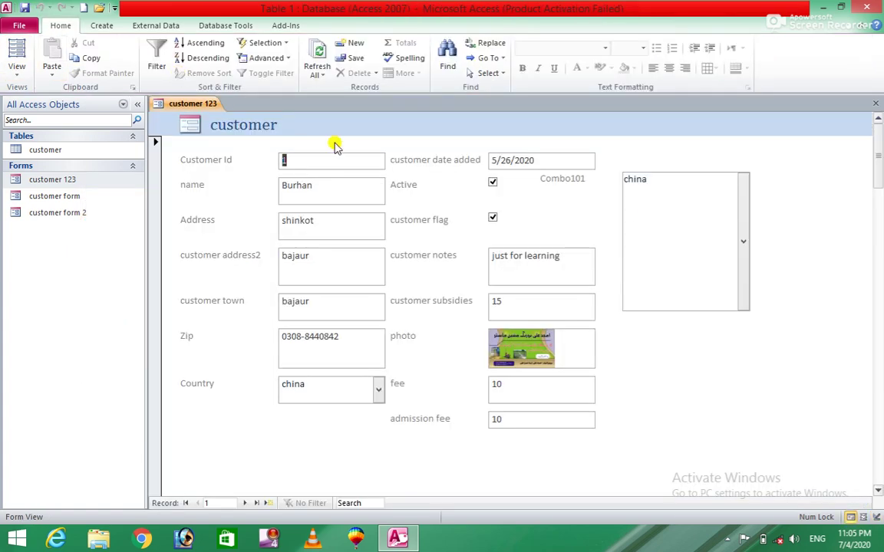
left_click(744, 244)
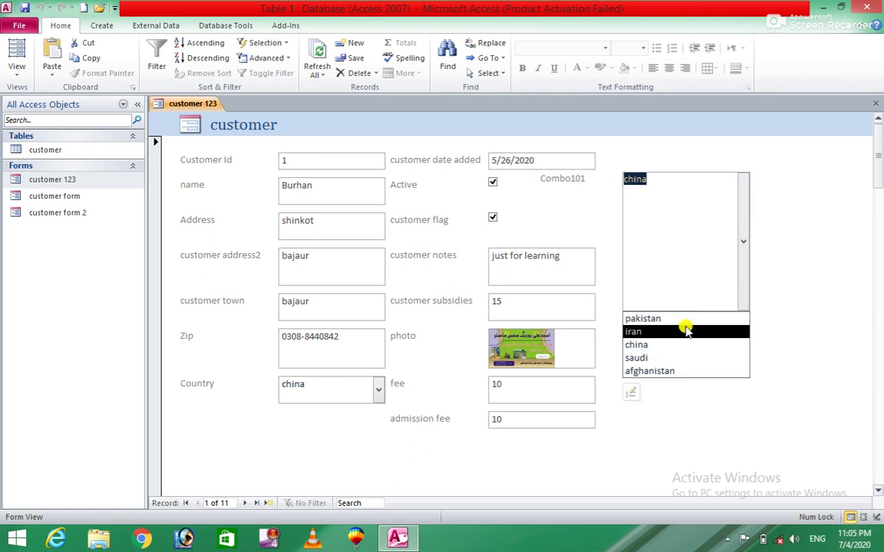
left_click(665, 373)
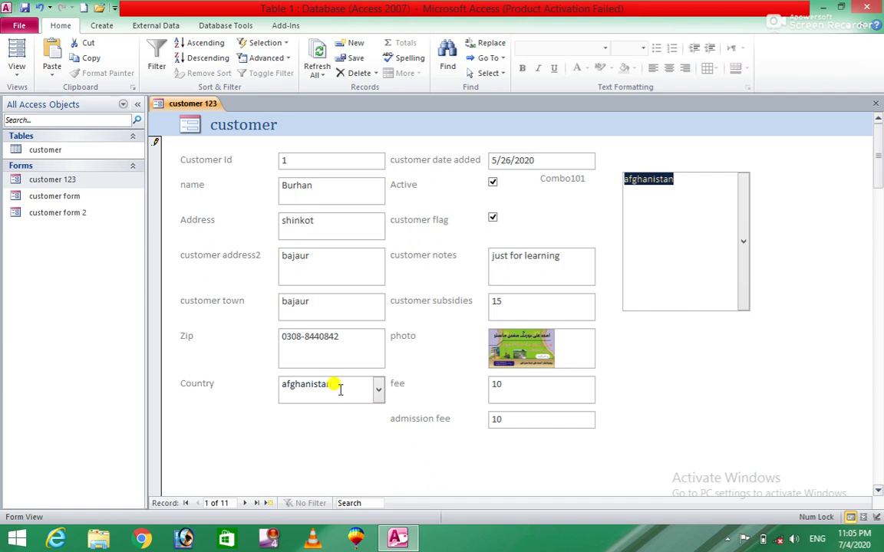
left_click(693, 182)
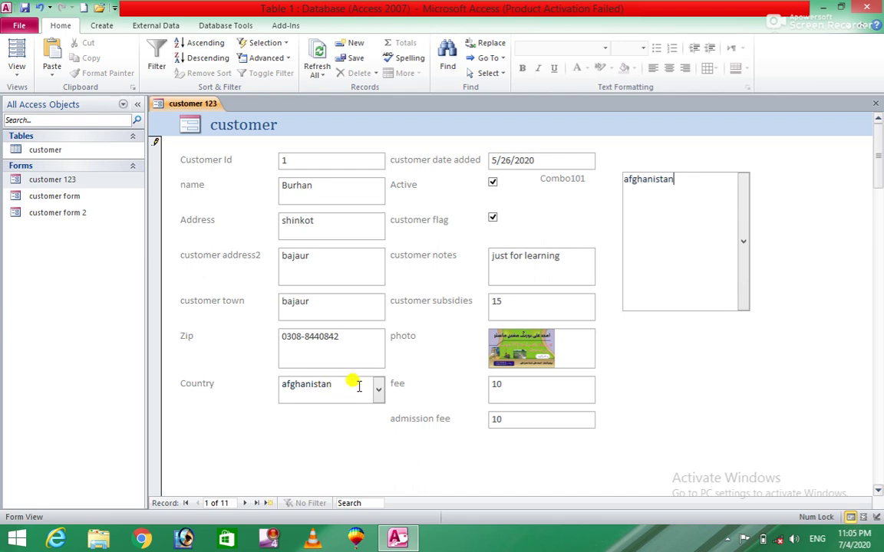
- Return the customer 123 form to Design View and draw a chart below the large program combo box, based on the customer table
left_click(69, 180)
right_click(69, 179)
left_click(152, 222)
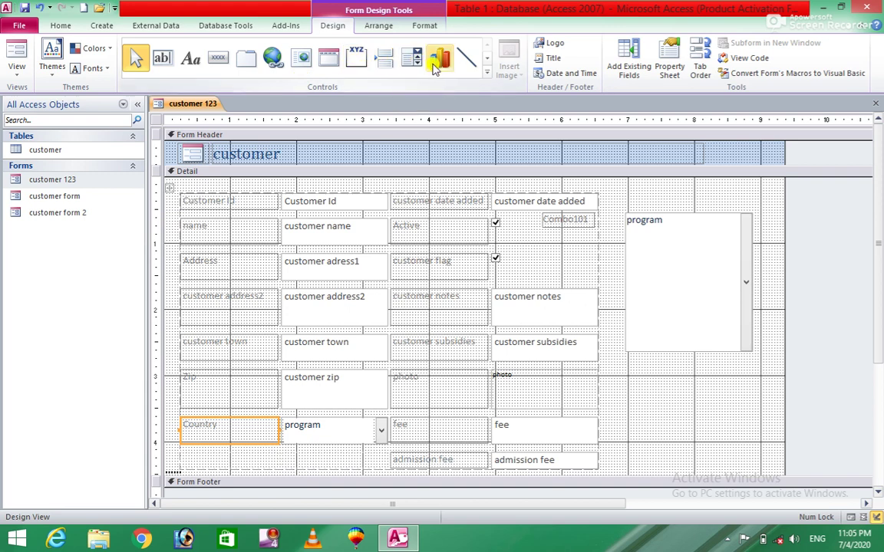
left_click(437, 63)
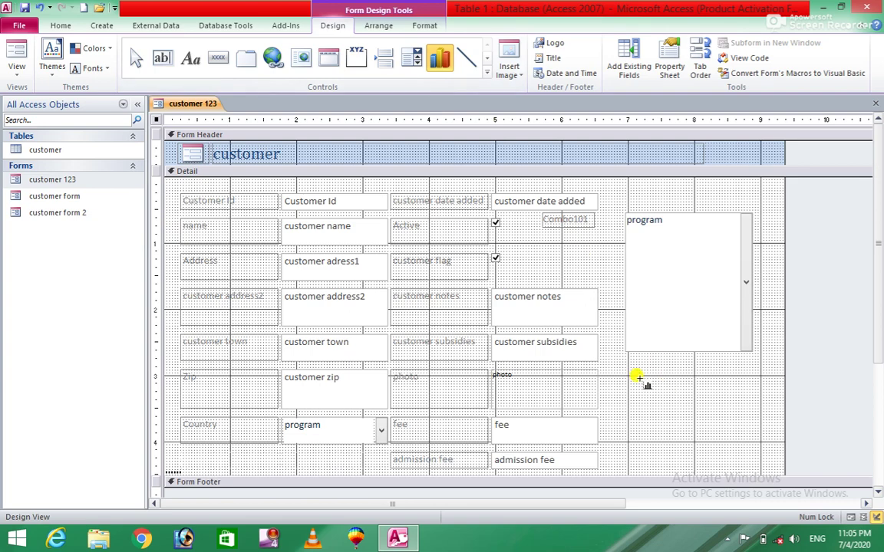
left_click_drag(633, 365, 731, 434)
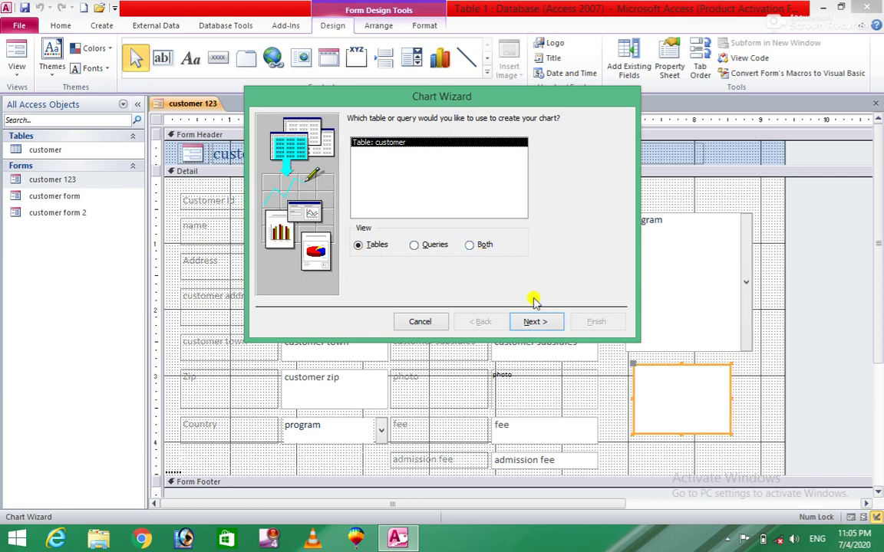
left_click(532, 322)
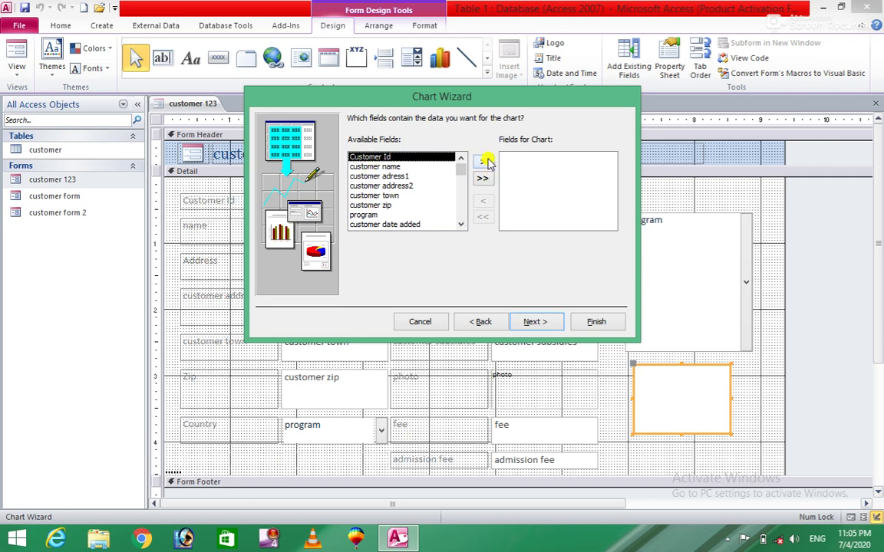
- Add Customer Id as the chart's data field and choose the Cylinder Column Chart type
left_click(485, 161)
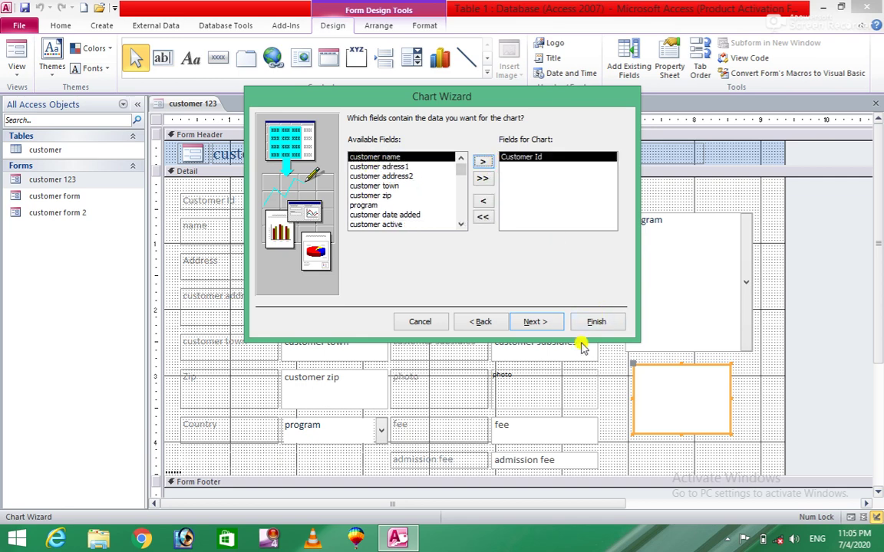
left_click(548, 321)
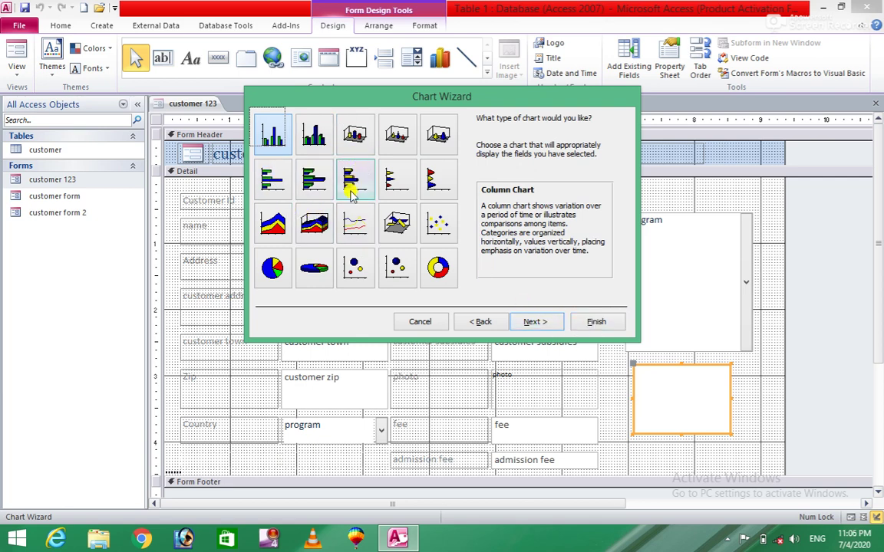
left_click(353, 136)
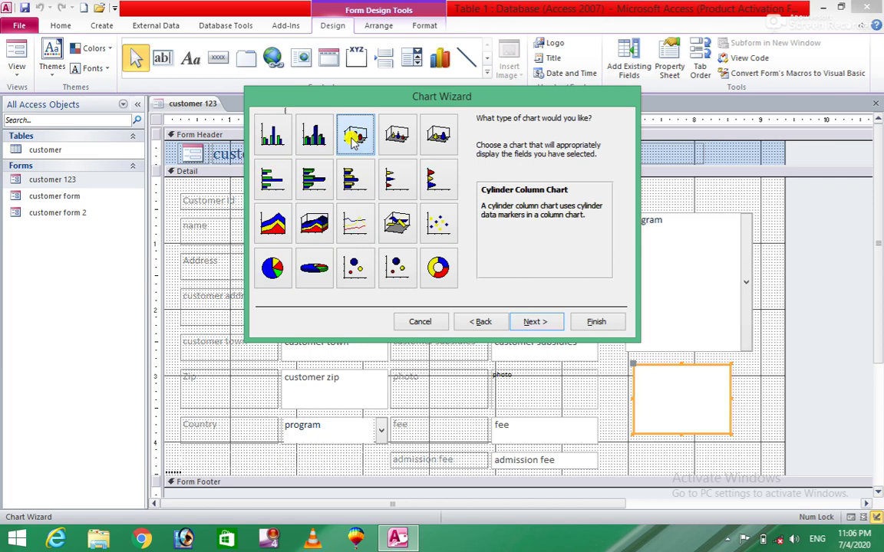
left_click(535, 320)
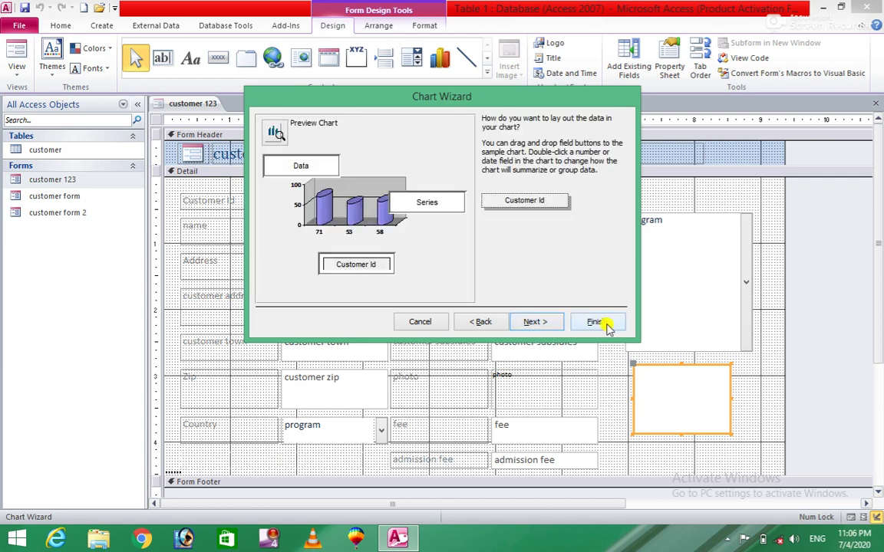
- Keep the default layout and Customer Id link, and finish the chart with the title customer and a displayed legend
left_click(549, 326)
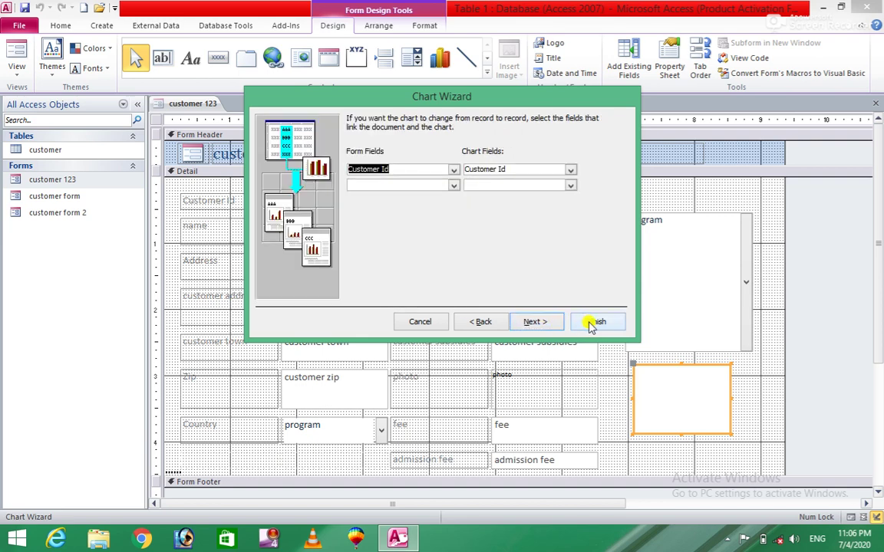
left_click(566, 326)
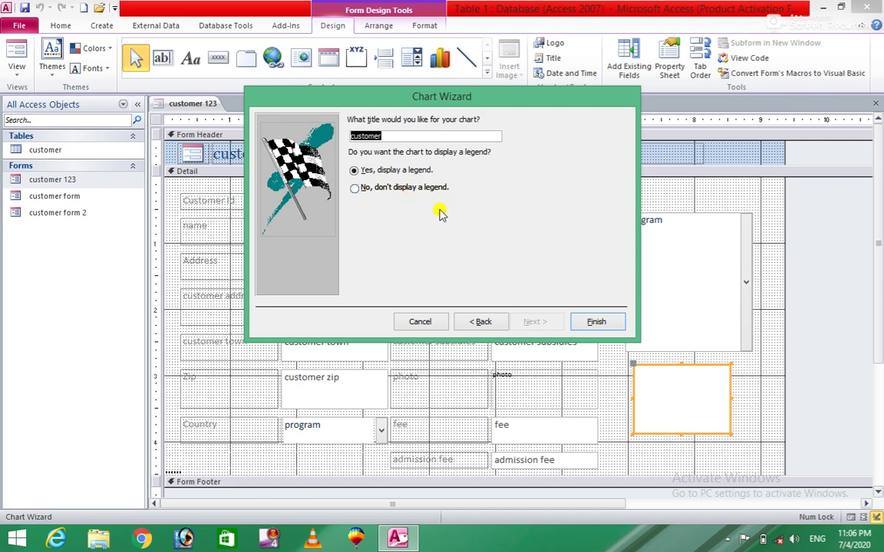
left_click(588, 321)
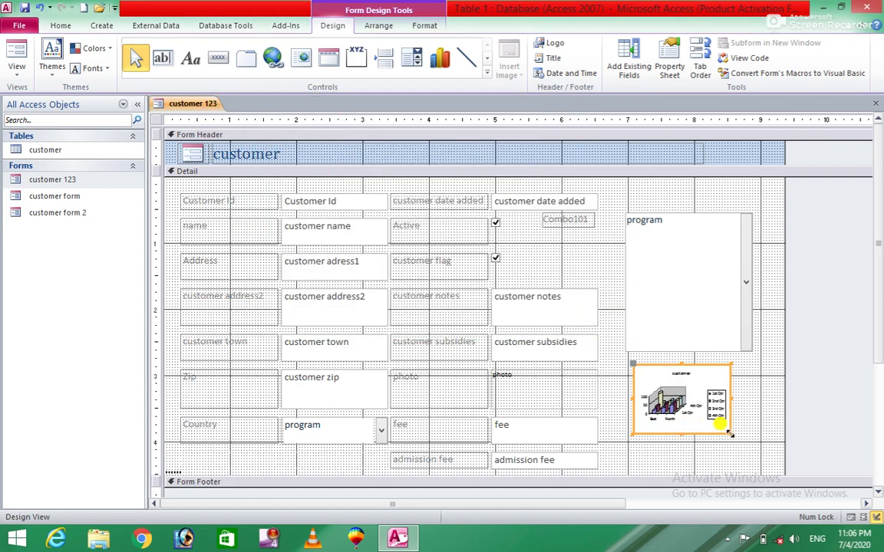
- Enlarge the chart on the form slightly and check it in Form View
left_click_drag(729, 433, 756, 453)
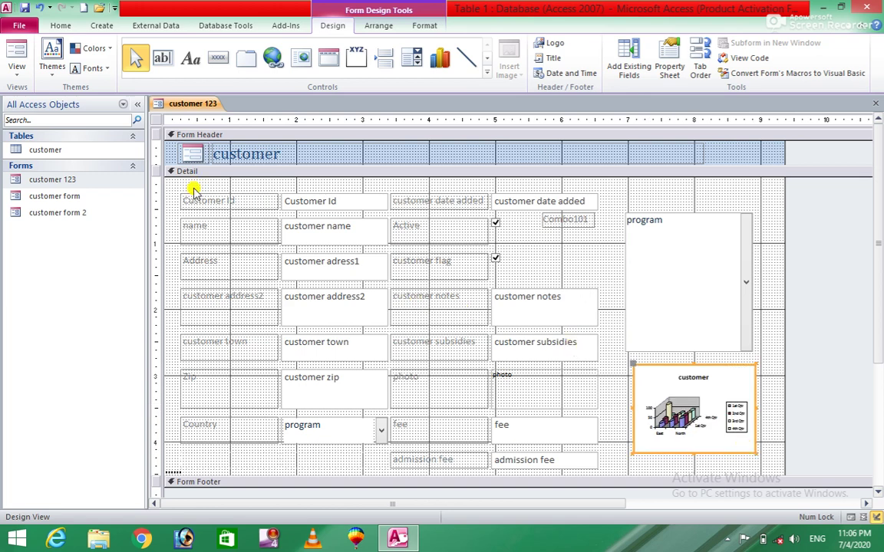
left_click(16, 57)
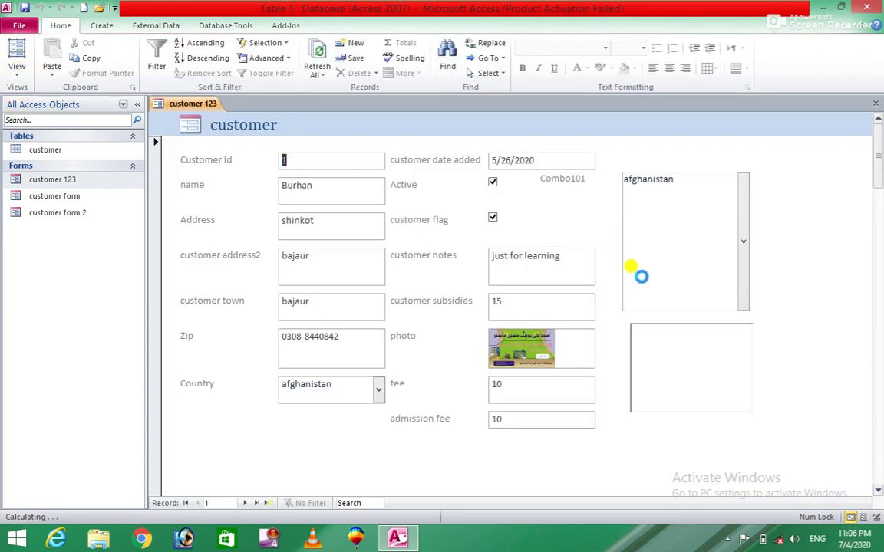
left_click(693, 380)
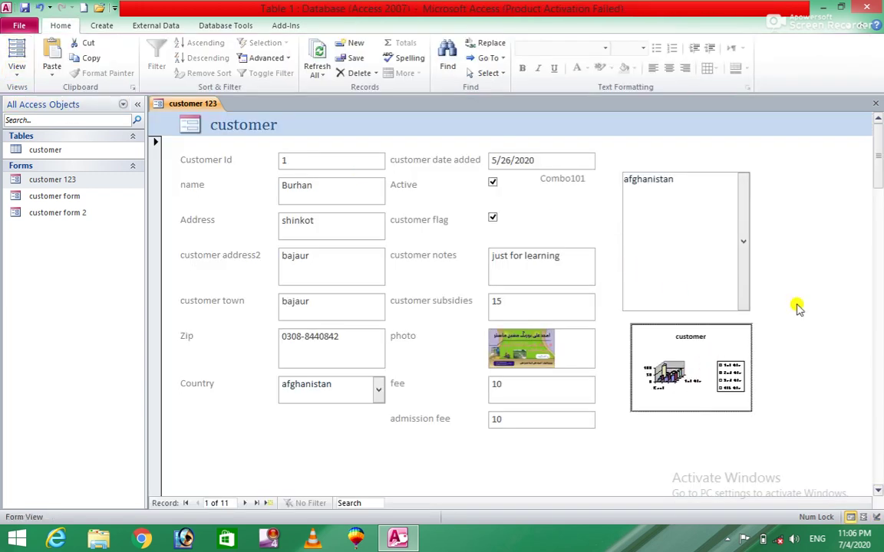
- In Design View, draw a horizontal line across the form beneath the admission fee field and check it in Form View
right_click(59, 181)
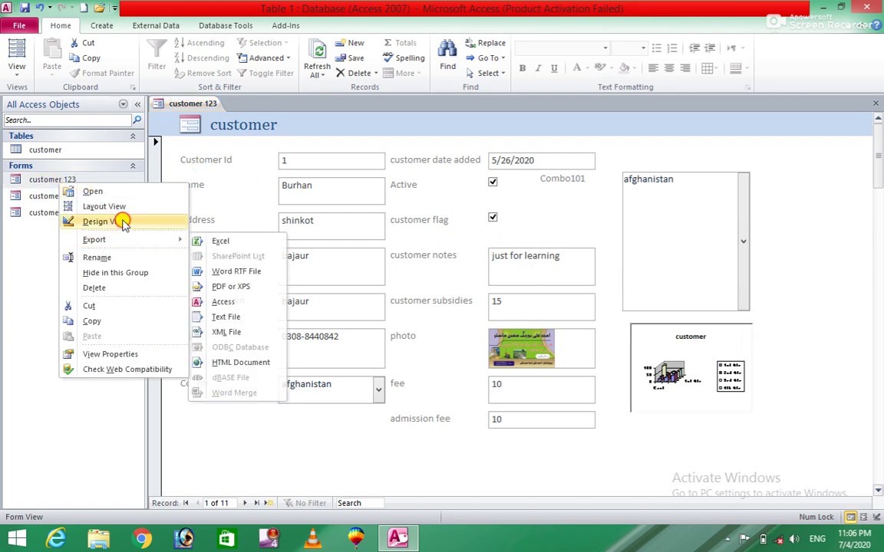
left_click(120, 221)
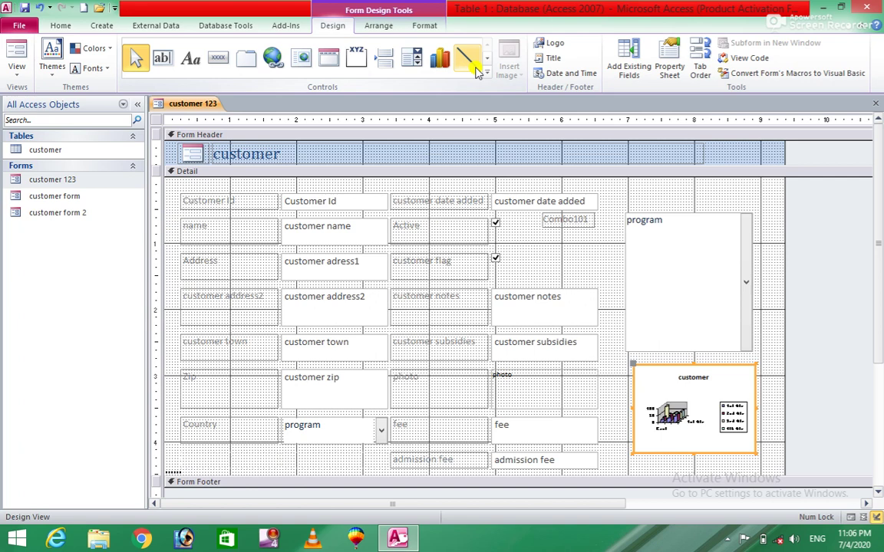
left_click(466, 60)
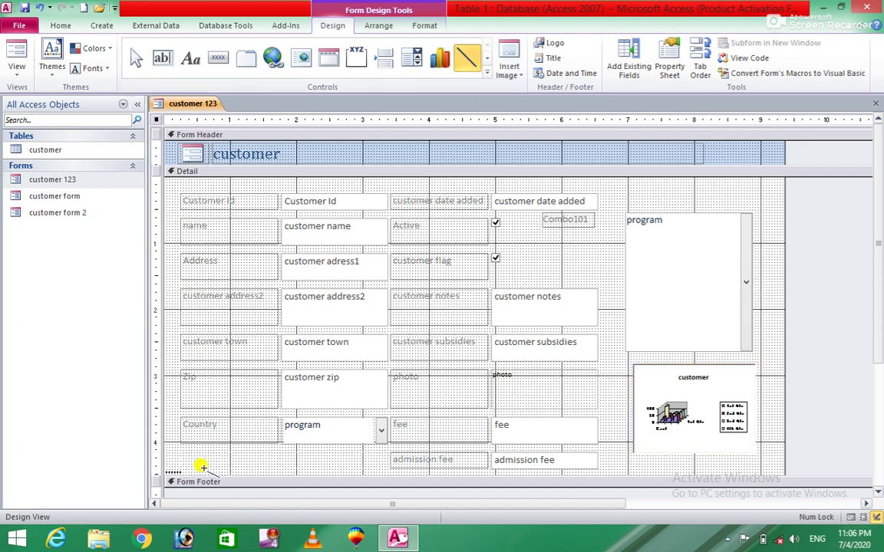
mouse_move(176, 468)
left_mouse_down()
mouse_move(360, 446)
mouse_move(489, 466)
mouse_move(722, 471)
left_mouse_up()
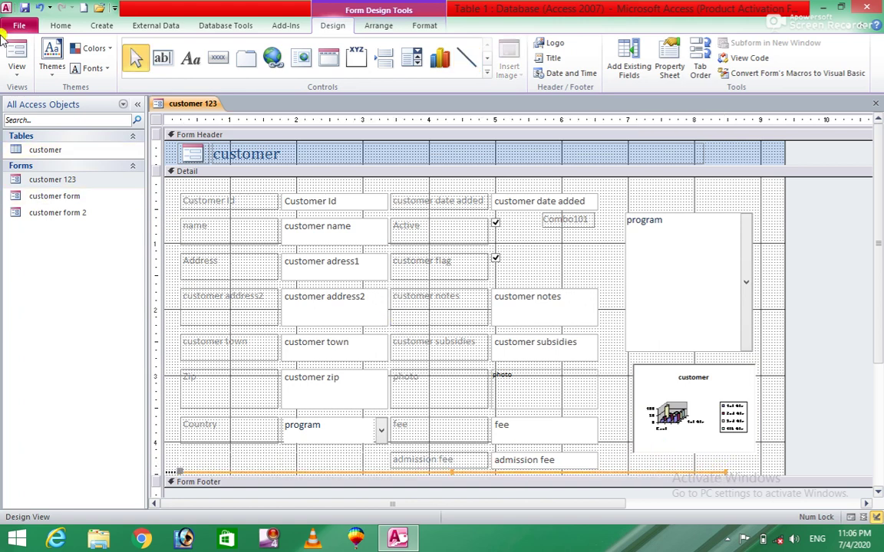
left_click(17, 51)
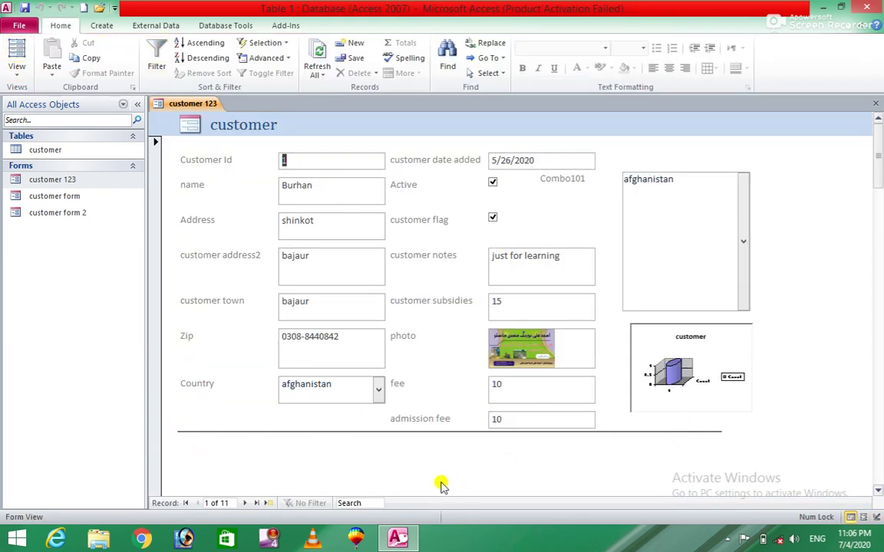
- Return to Design View and delete the large program combo box with its label, the chart and the horizontal line
right_click(73, 180)
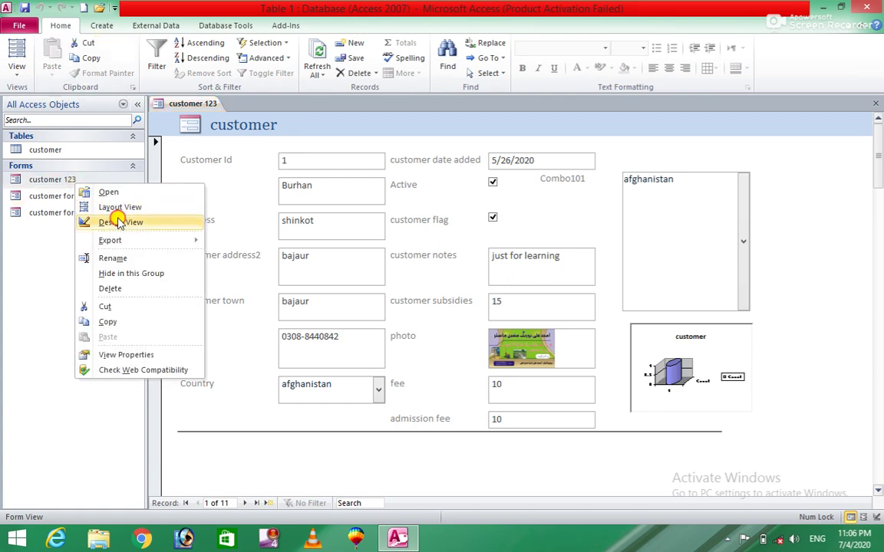
left_click(120, 222)
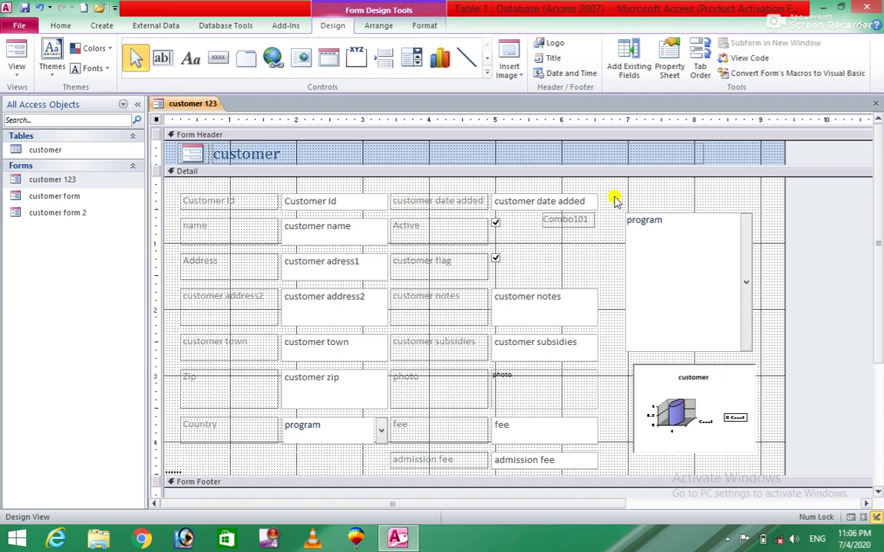
mouse_move(614, 185)
left_mouse_down()
mouse_move(763, 442)
mouse_move(796, 543)
mouse_move(794, 466)
mouse_move(804, 459)
left_mouse_up()
key("Delete")
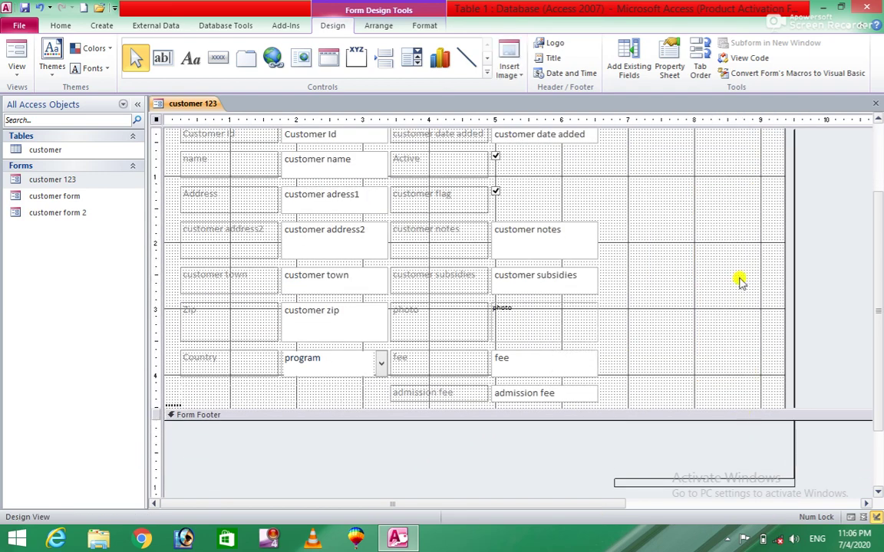
- Draw a square toggle button in the empty area beside the customer flag and customer notes fields
left_click(486, 72)
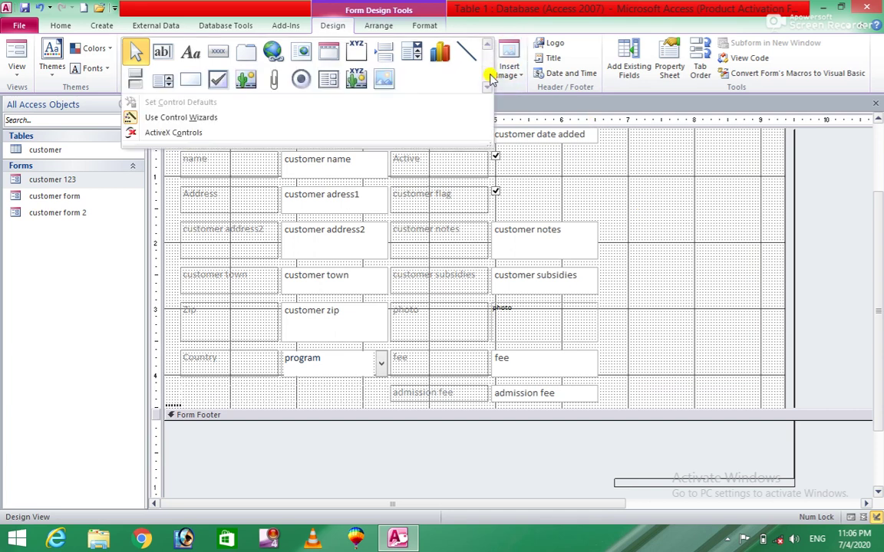
left_click(135, 81)
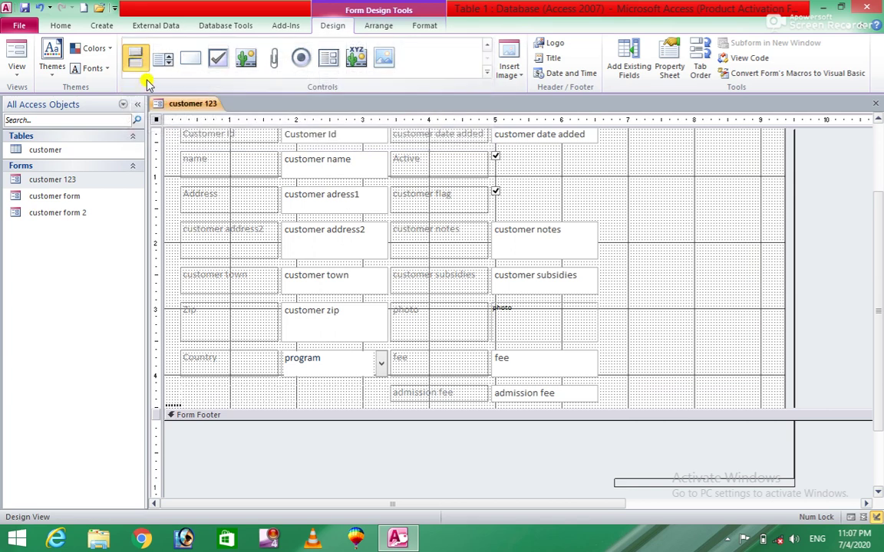
left_click_drag(629, 178, 721, 266)
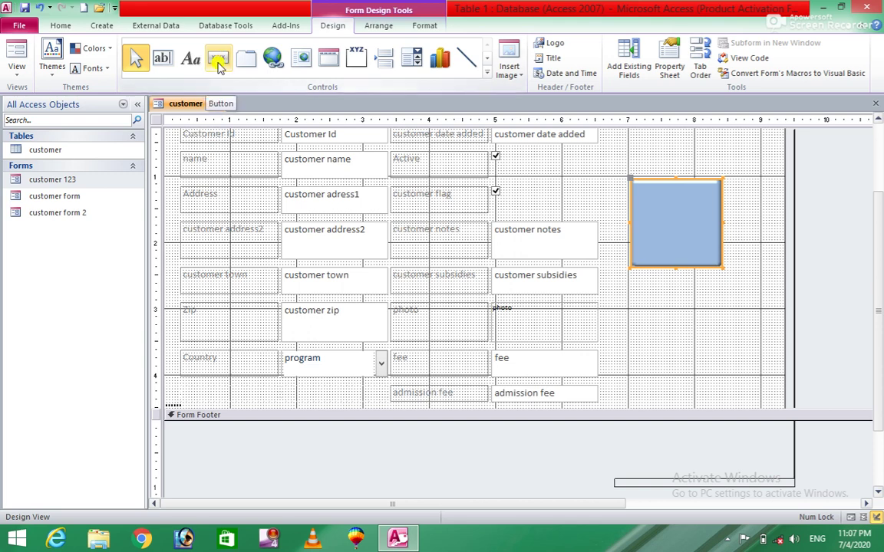
- Browse the remaining form controls, delete the toggle button and switch the form back to Form View
left_click(487, 73)
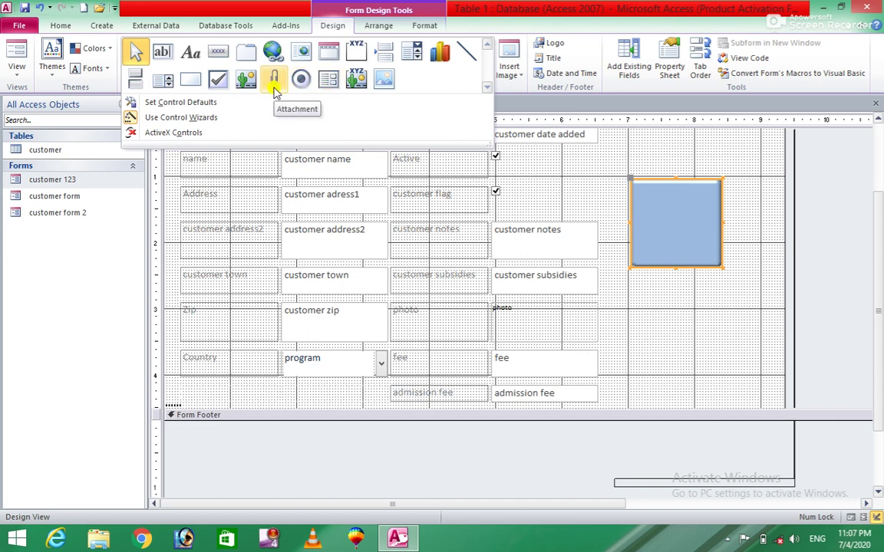
left_click(725, 164)
key("Delete")
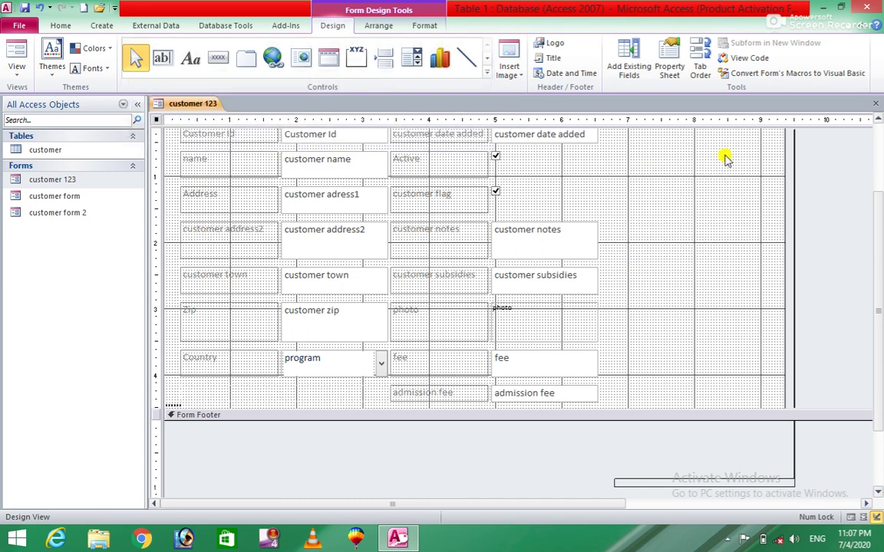
left_click(12, 56)
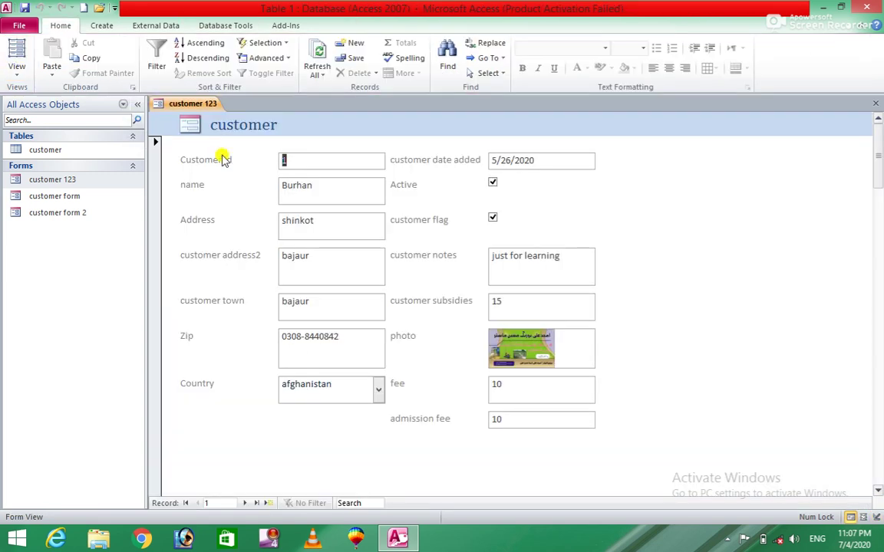